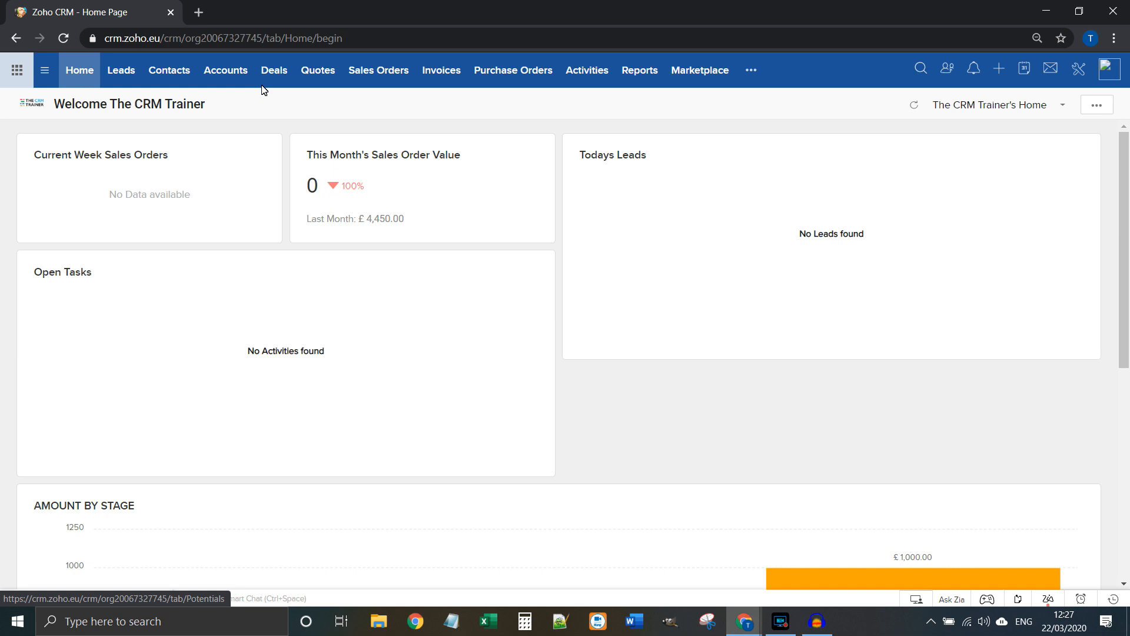
Step: Browse the Leads, Contacts and Accounts lists, then return to Leads
click(125, 73)
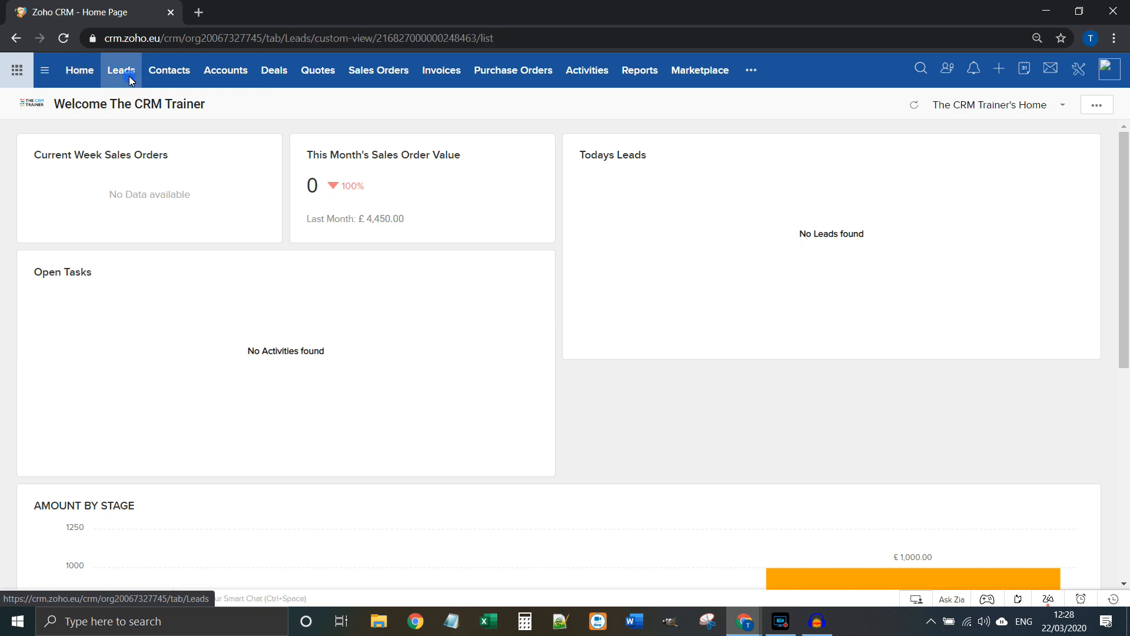
click(180, 73)
click(214, 76)
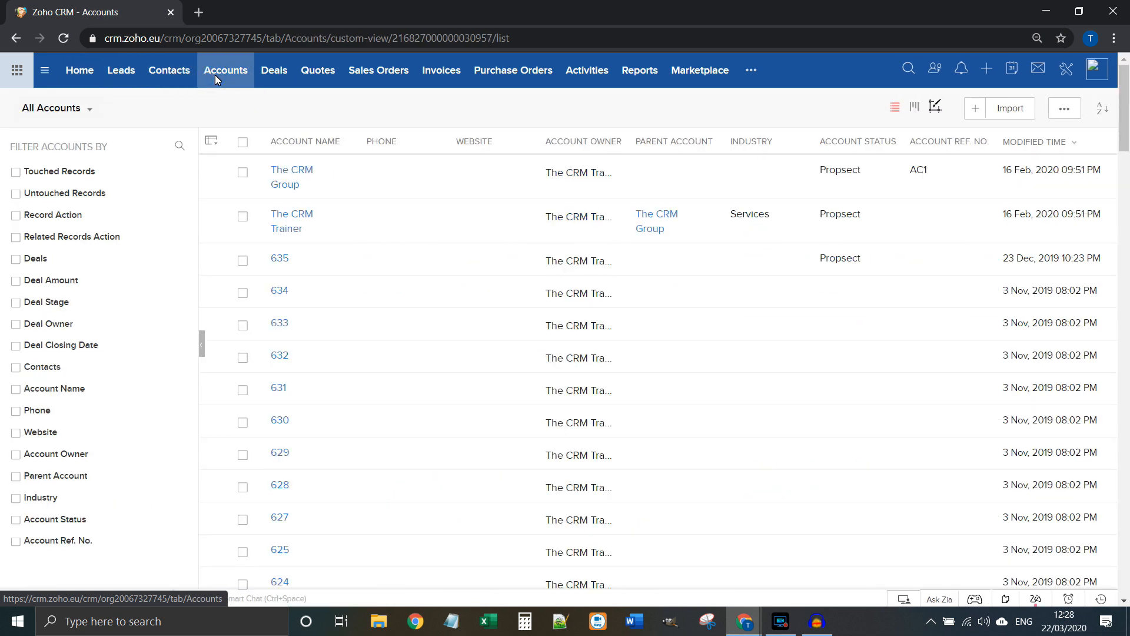
click(113, 74)
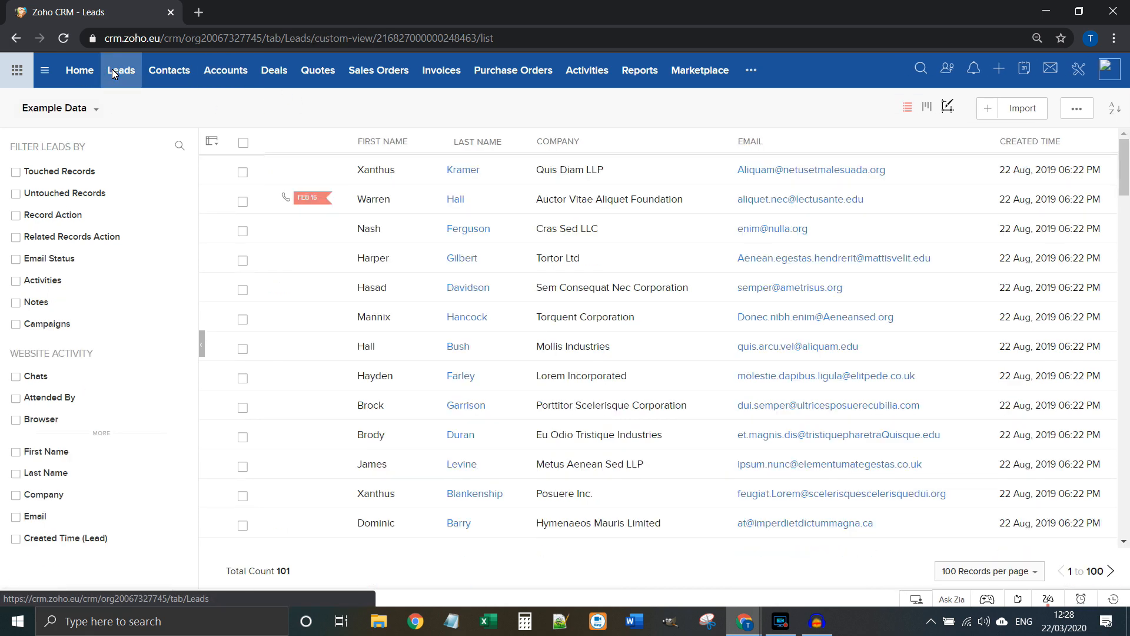
Step: Check the All UK Leads view (44 leads), then return to Example Data (101 leads)
click(75, 111)
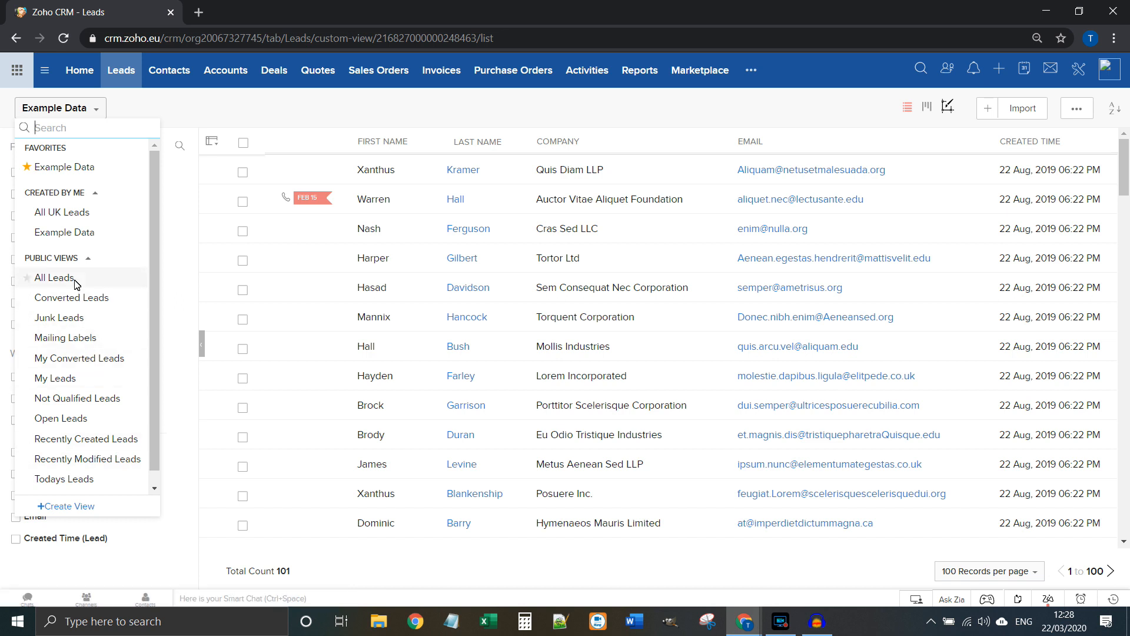
click(86, 212)
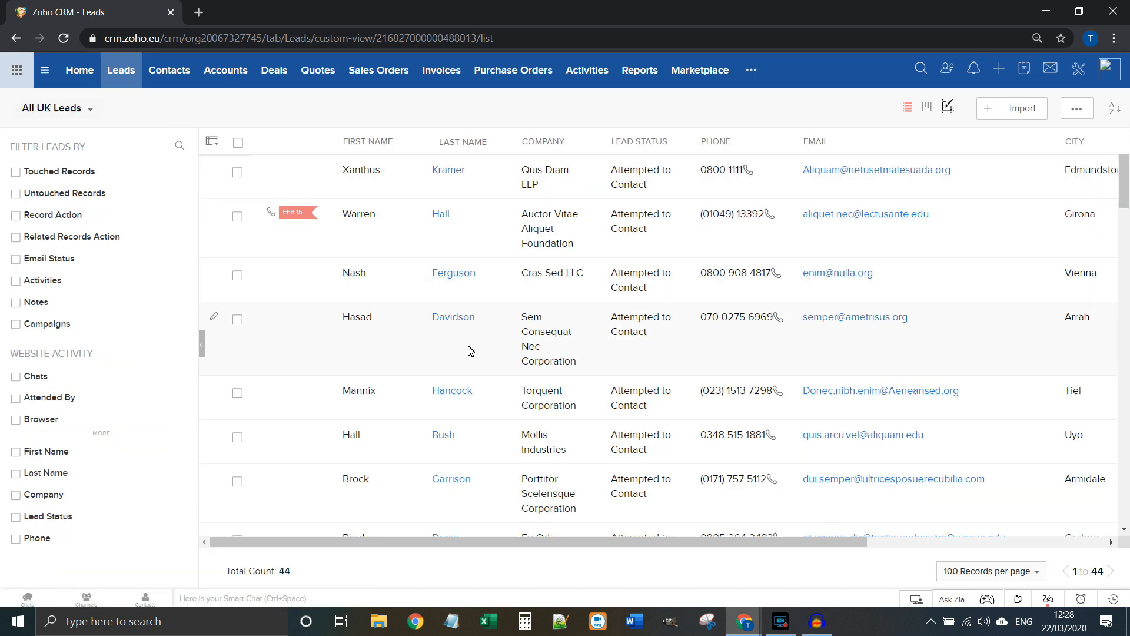
double_click(286, 571)
click(57, 109)
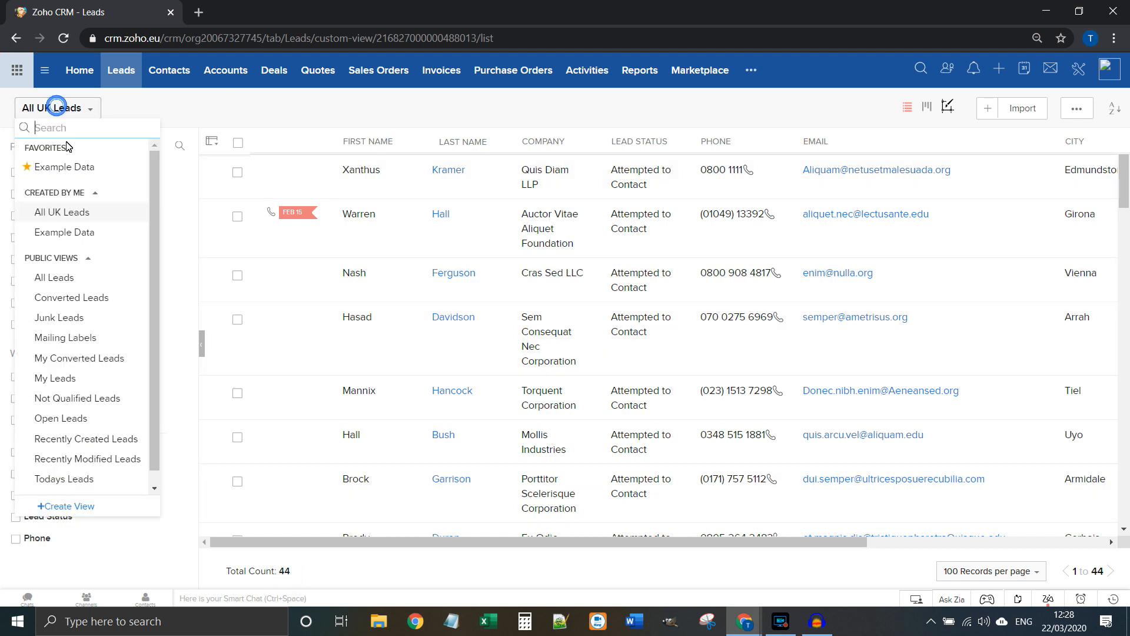
click(68, 167)
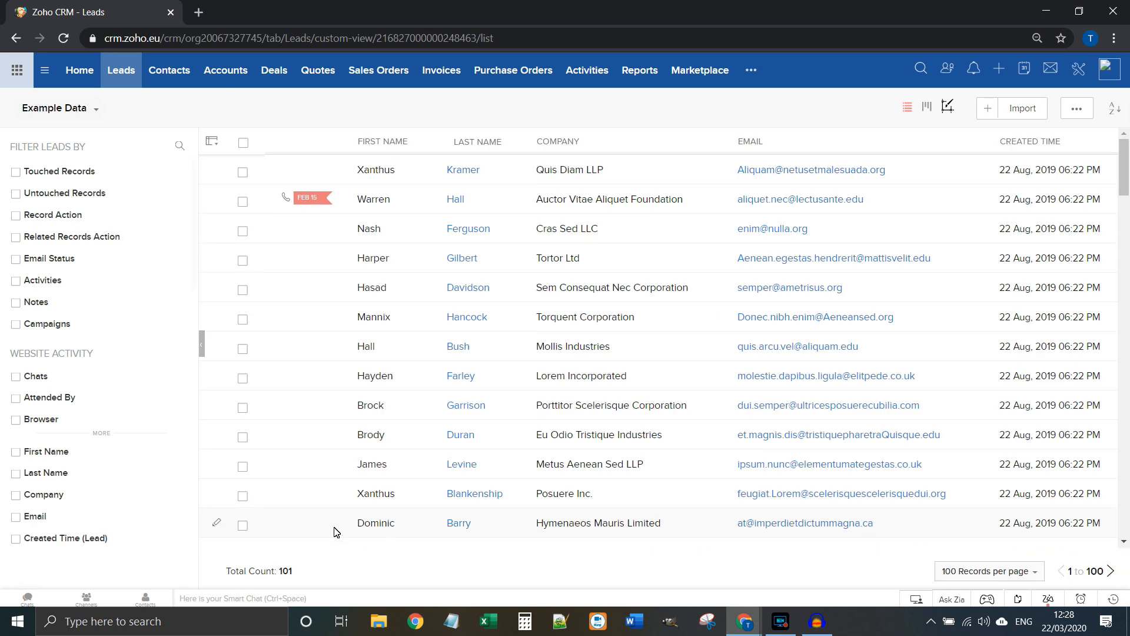
double_click(286, 570)
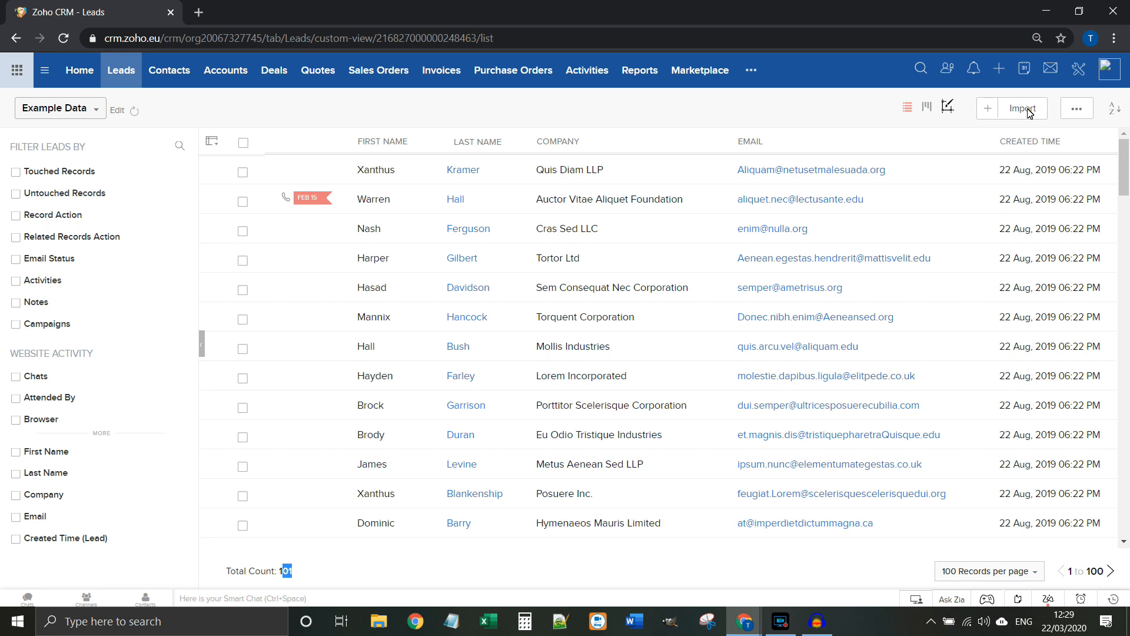
click(242, 173)
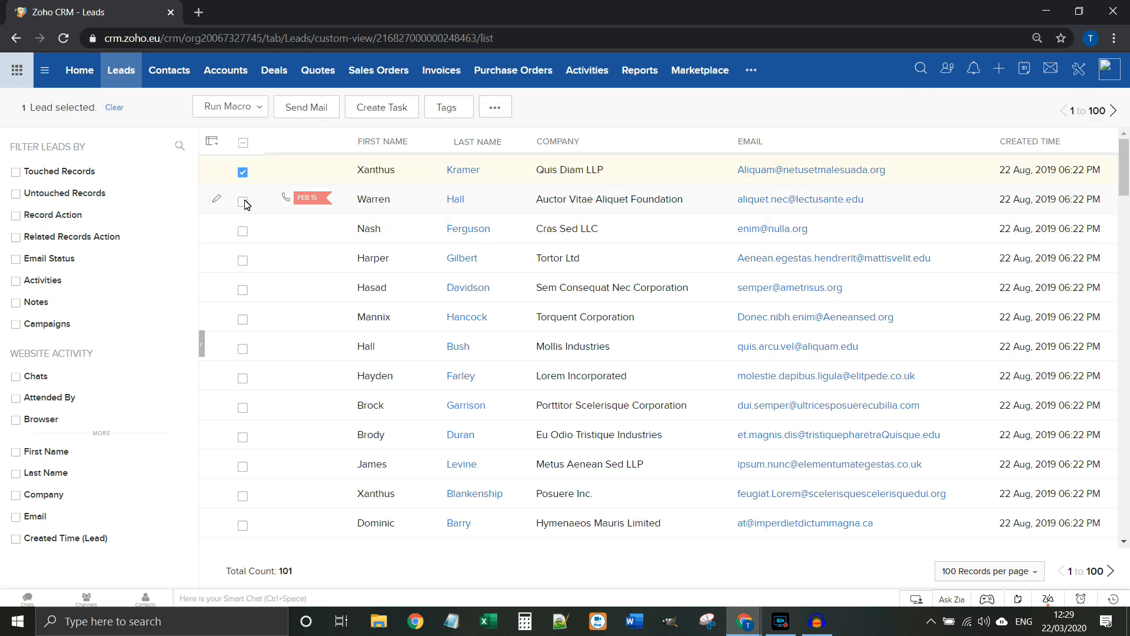
click(244, 202)
click(242, 230)
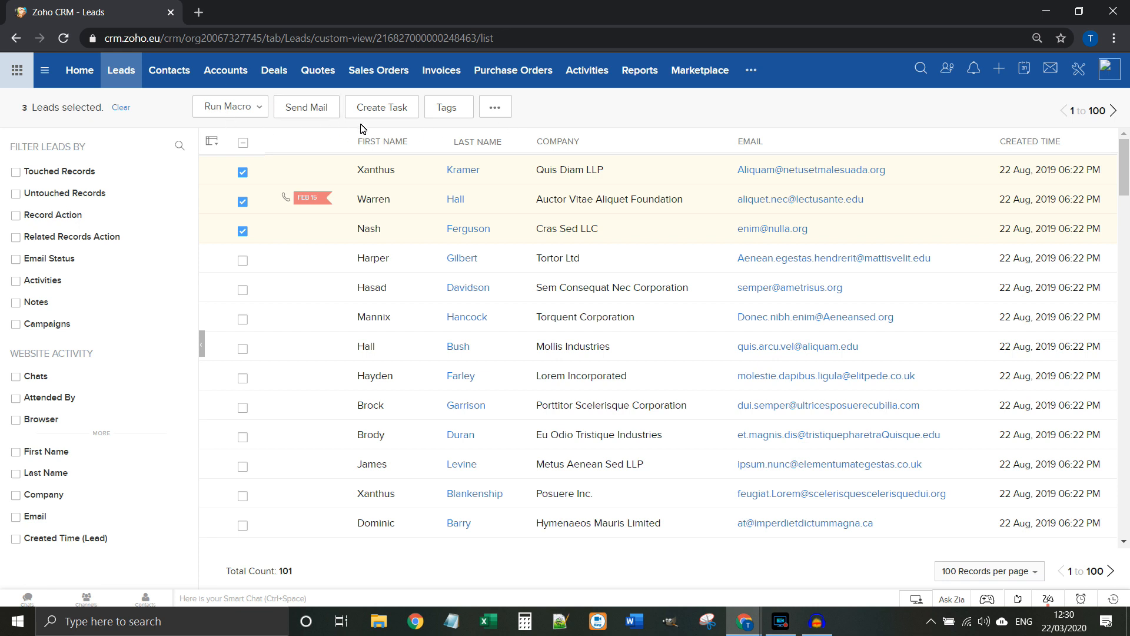
click(255, 109)
click(255, 110)
click(496, 107)
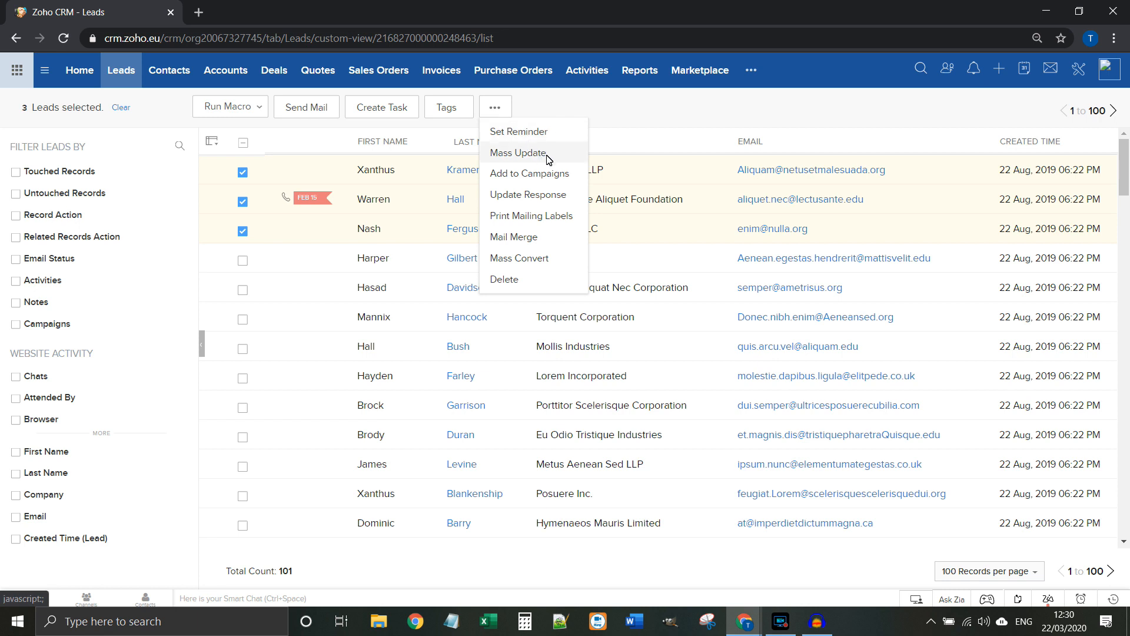
click(570, 105)
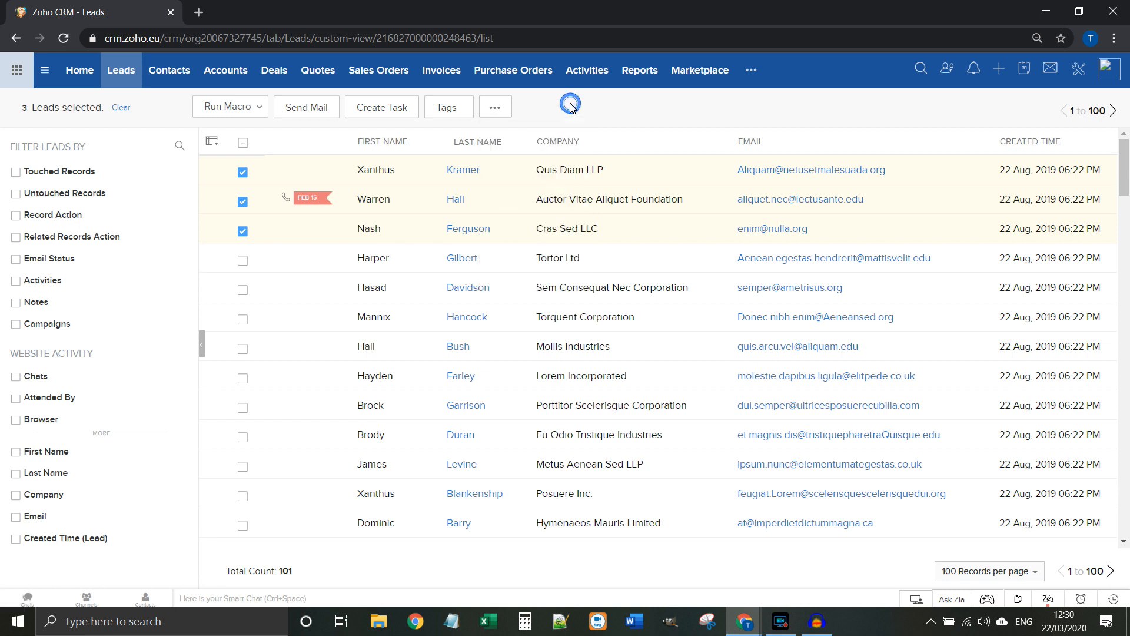
click(243, 174)
click(243, 204)
click(243, 231)
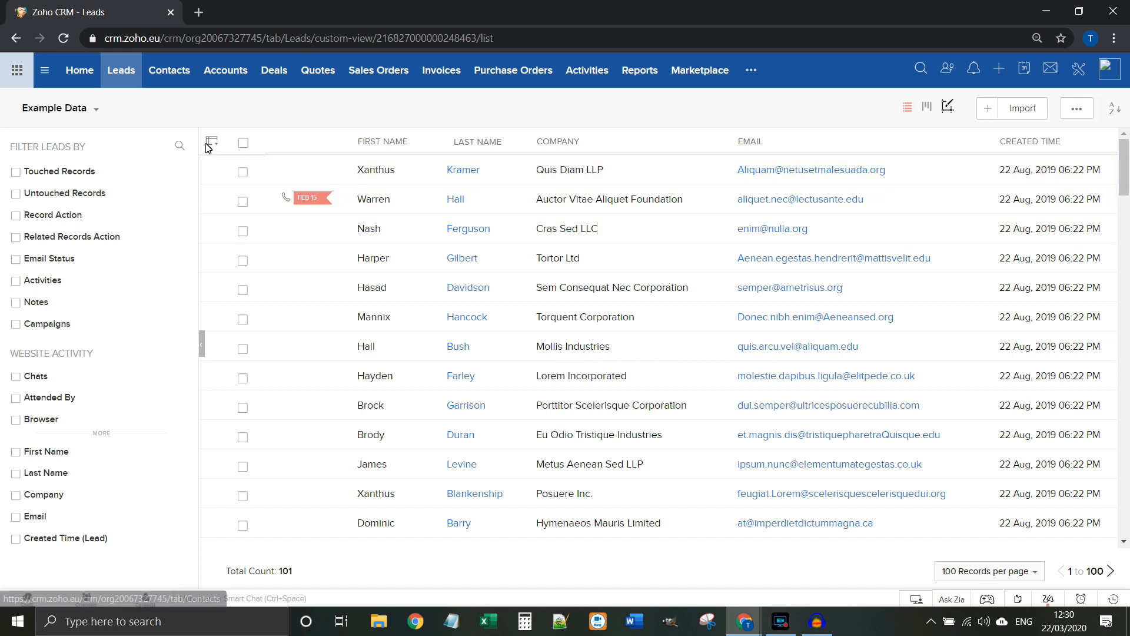
click(158, 75)
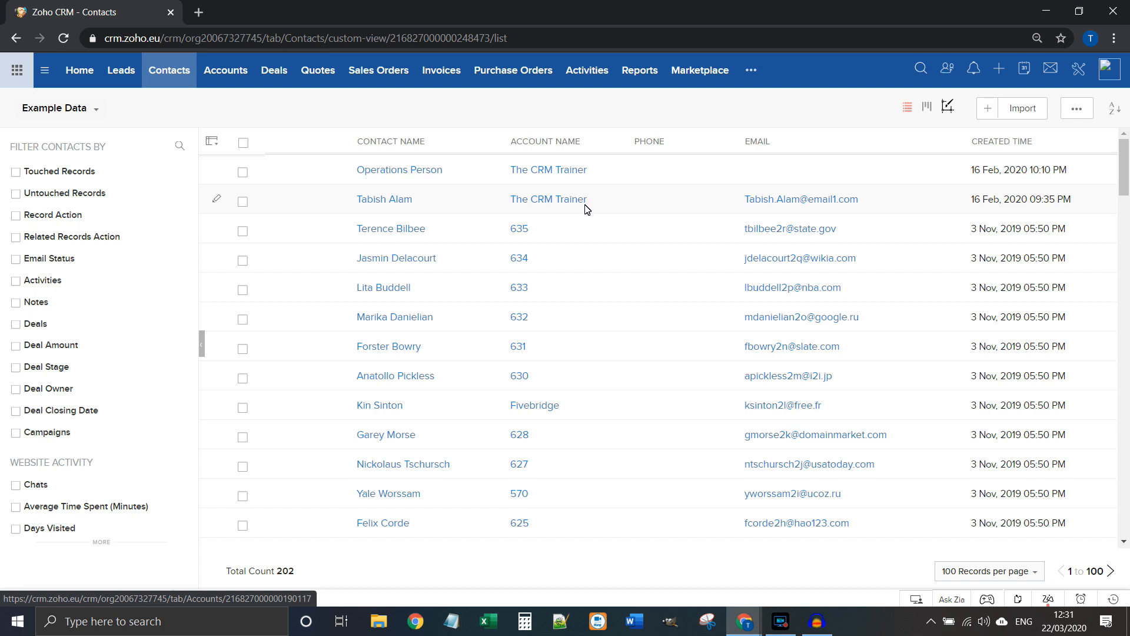
click(117, 75)
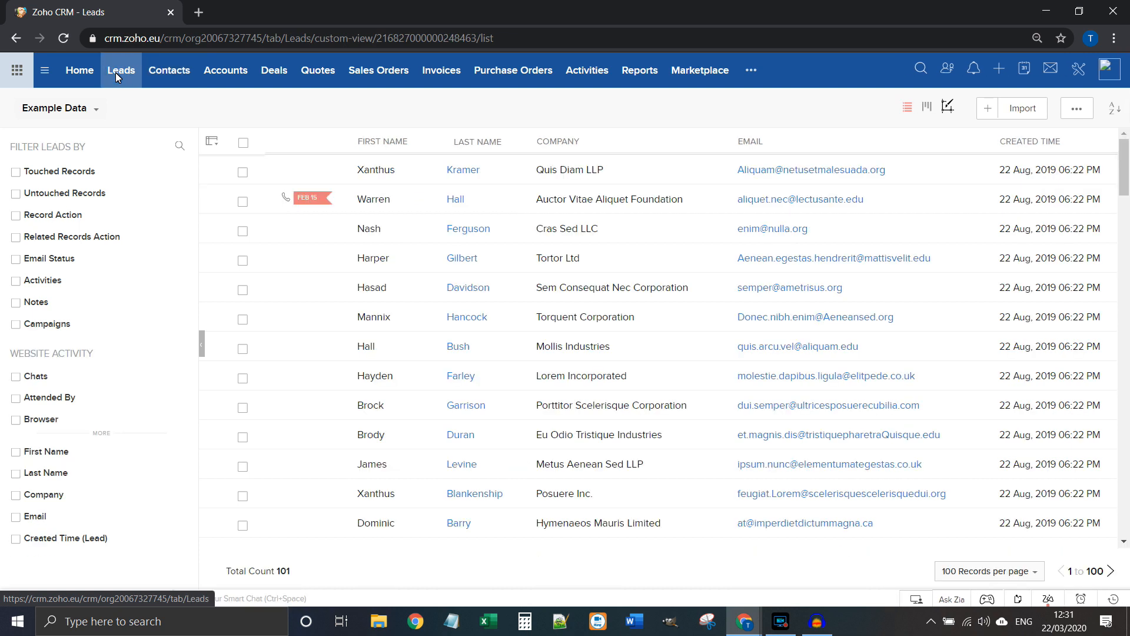
click(202, 343)
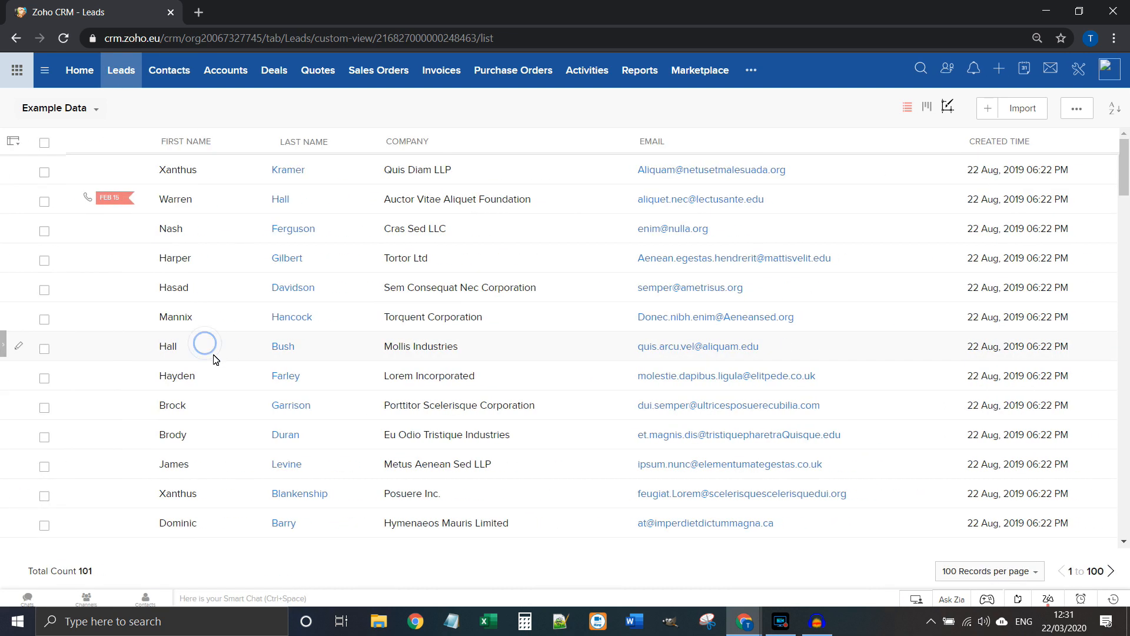
click(5, 349)
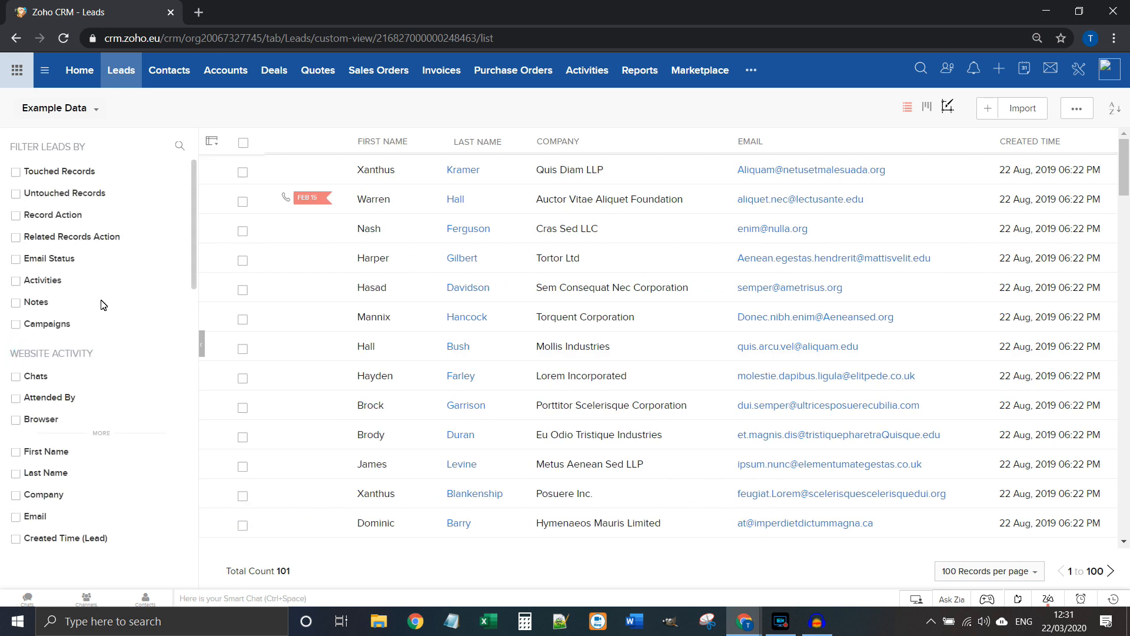
click(92, 112)
click(292, 103)
scroll(88, 406, down, 5)
scroll(83, 336, down, 4)
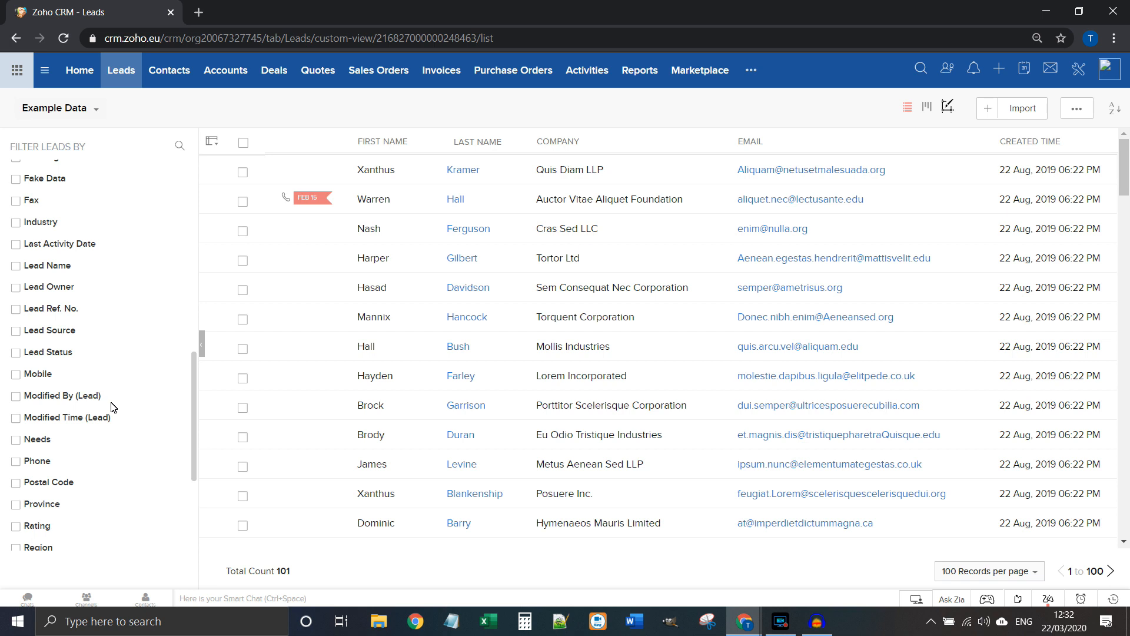
scroll(114, 408, down, 3)
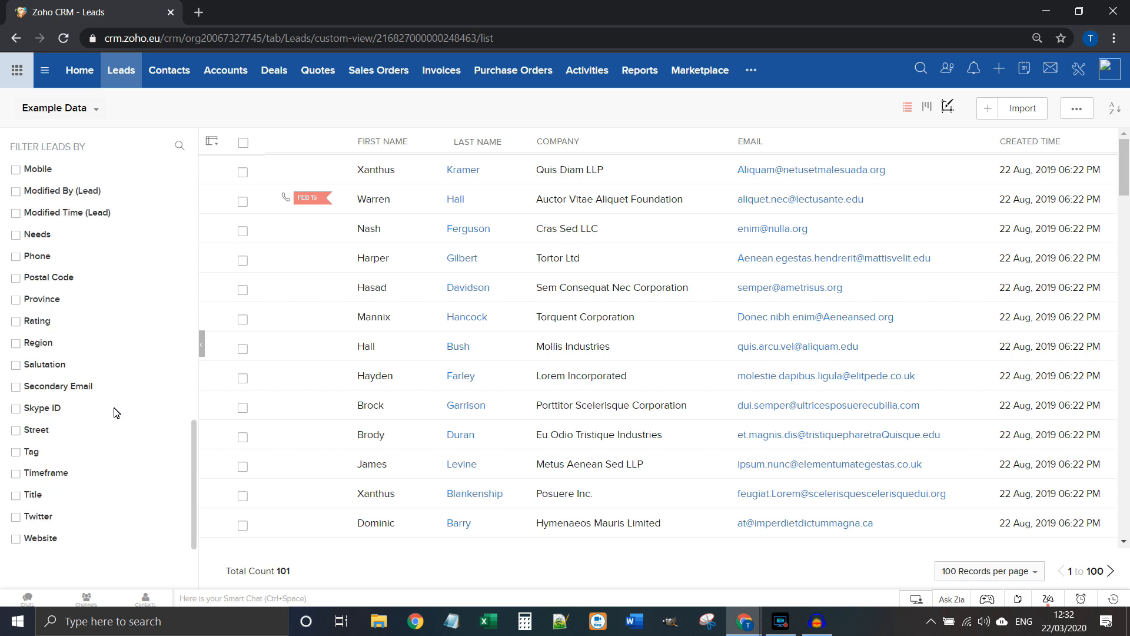
scroll(41, 436, up, 10)
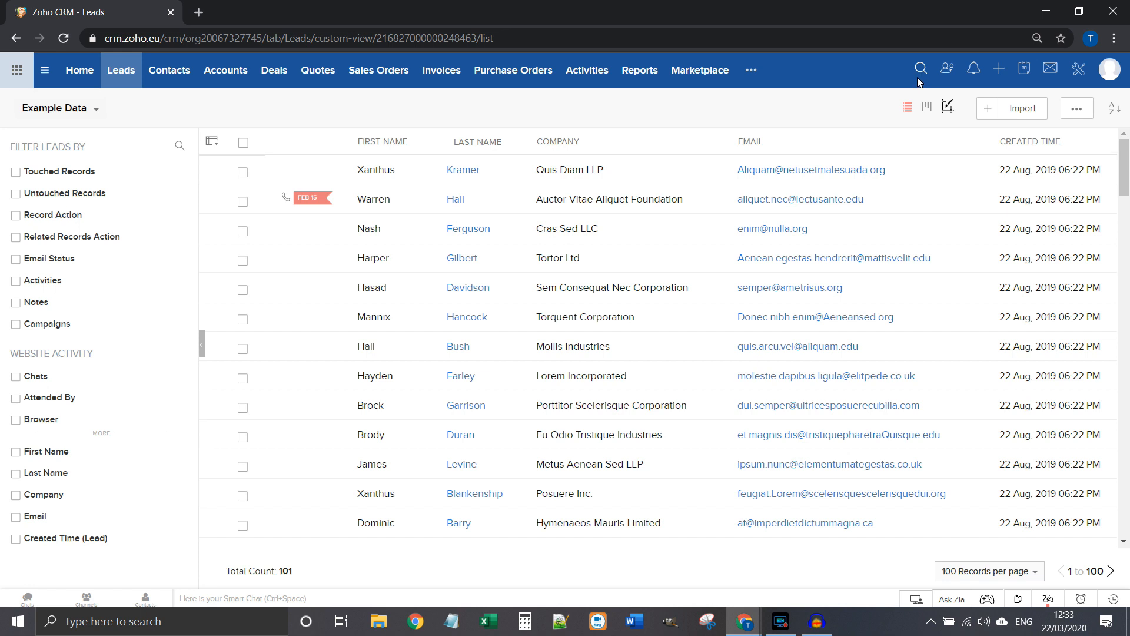
click(921, 70)
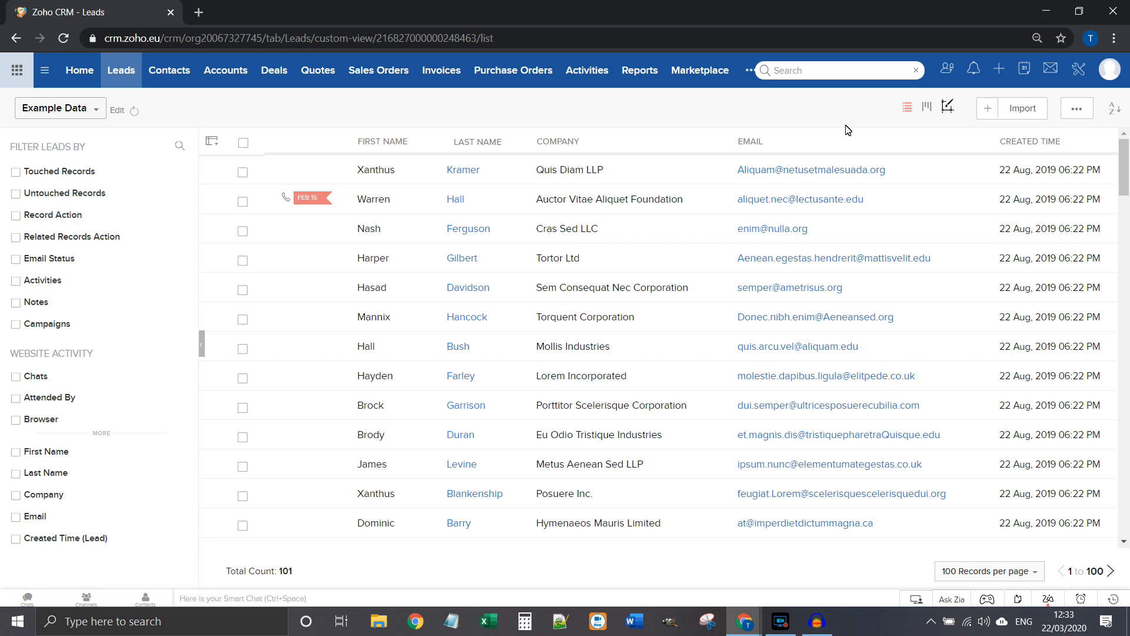
Step: Dismiss the global search and show the Notifications panel, which lists no notifications
click(846, 126)
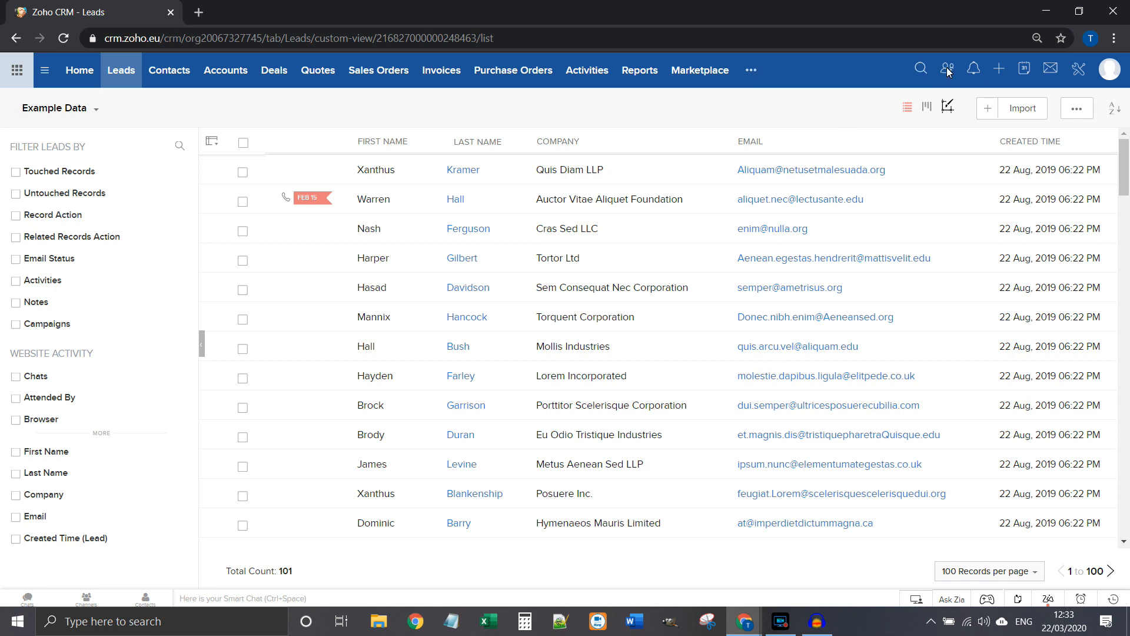
click(973, 70)
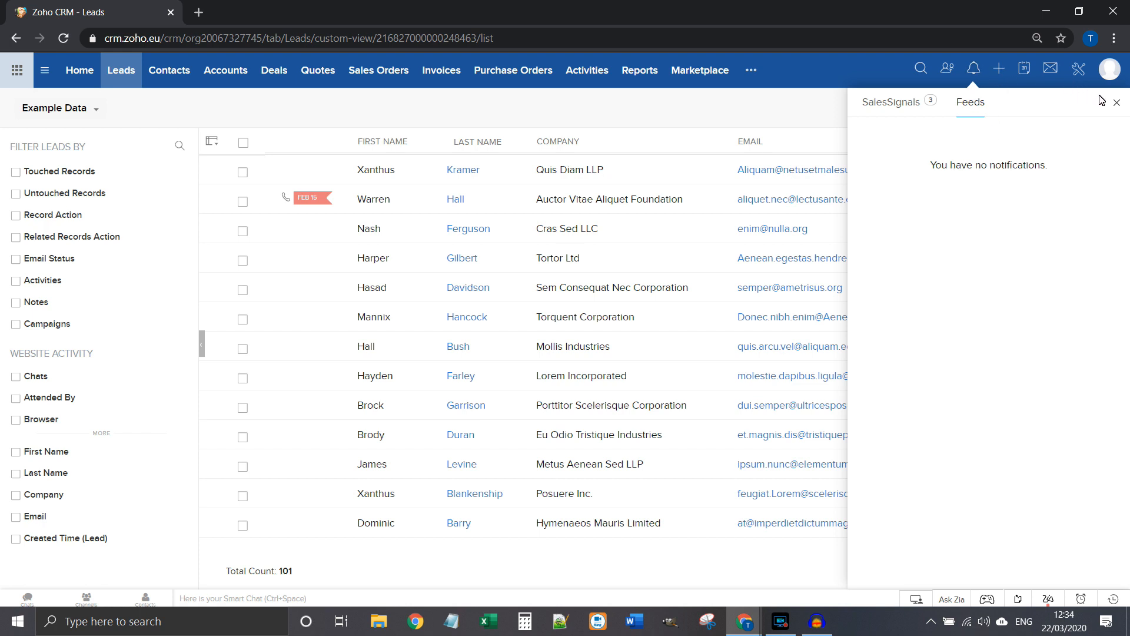
Step: Close the Notifications panel and go to the Setup page from the tools icon
click(1118, 104)
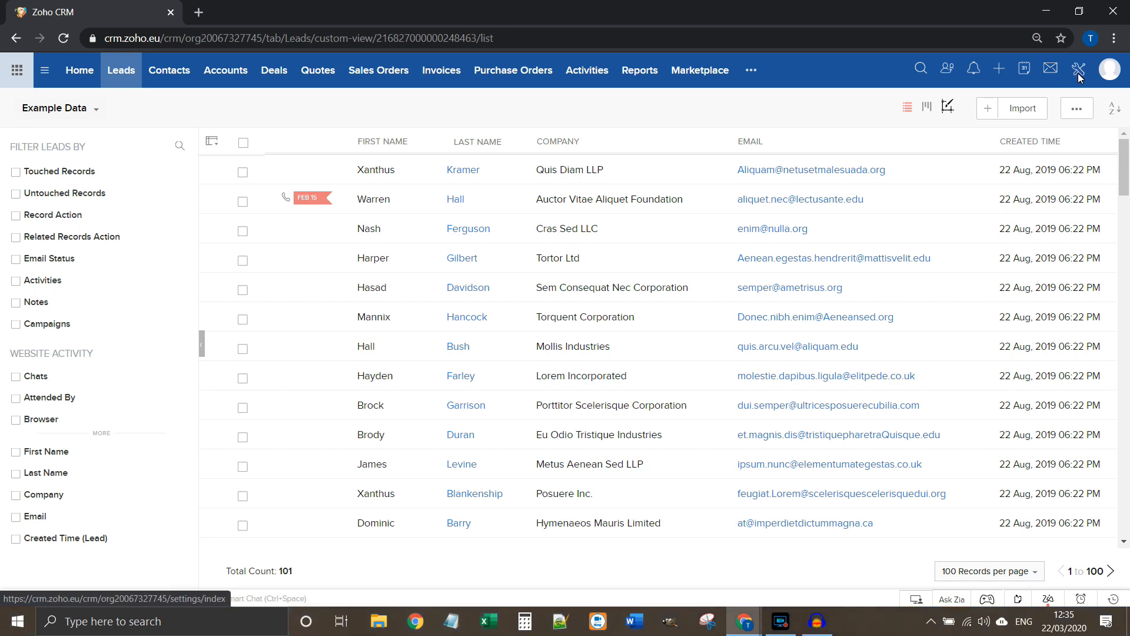
click(1079, 73)
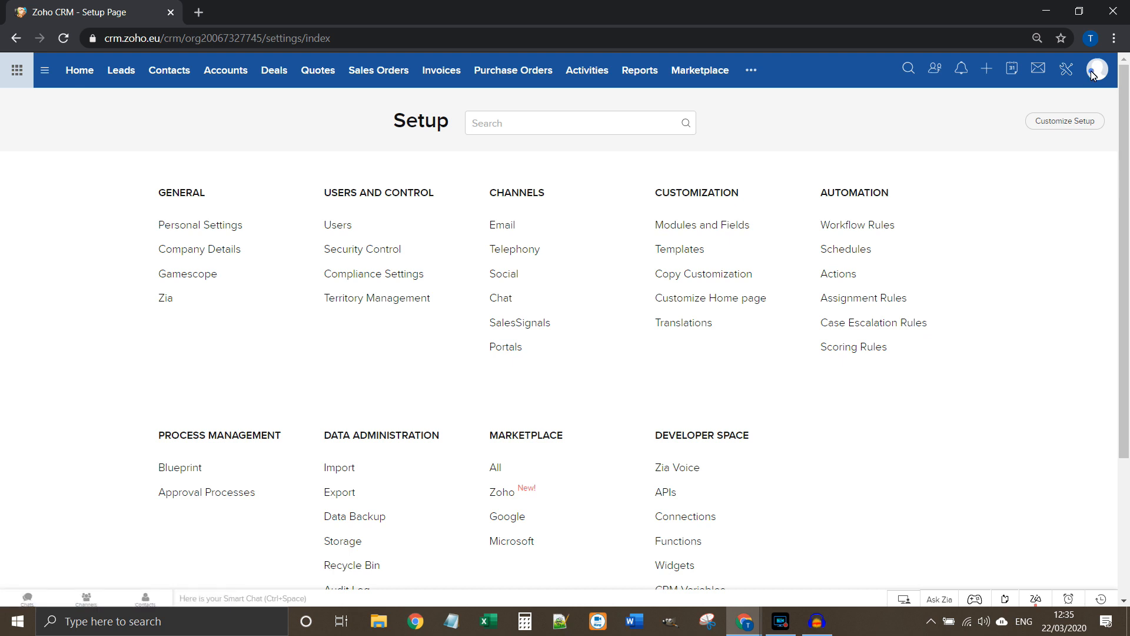
Step: Show the profile dropdown from the top-right avatar on the Setup page
click(1091, 71)
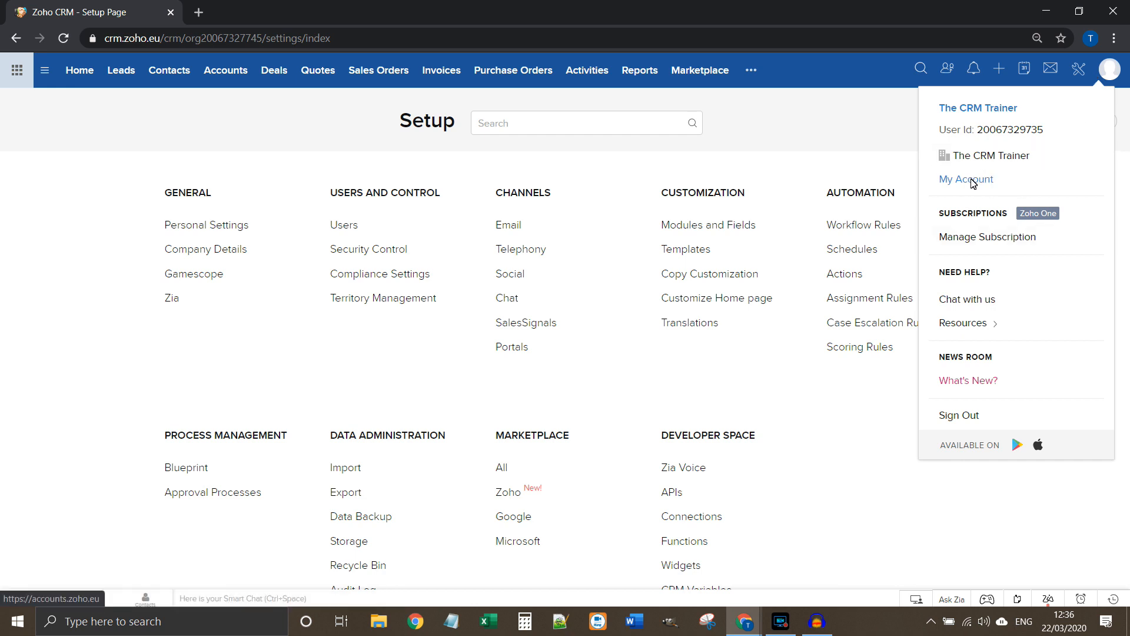
Step: Start a 'Chat with us' session from Resources, then show the Visitors Online panel
mouse_move(1009, 329)
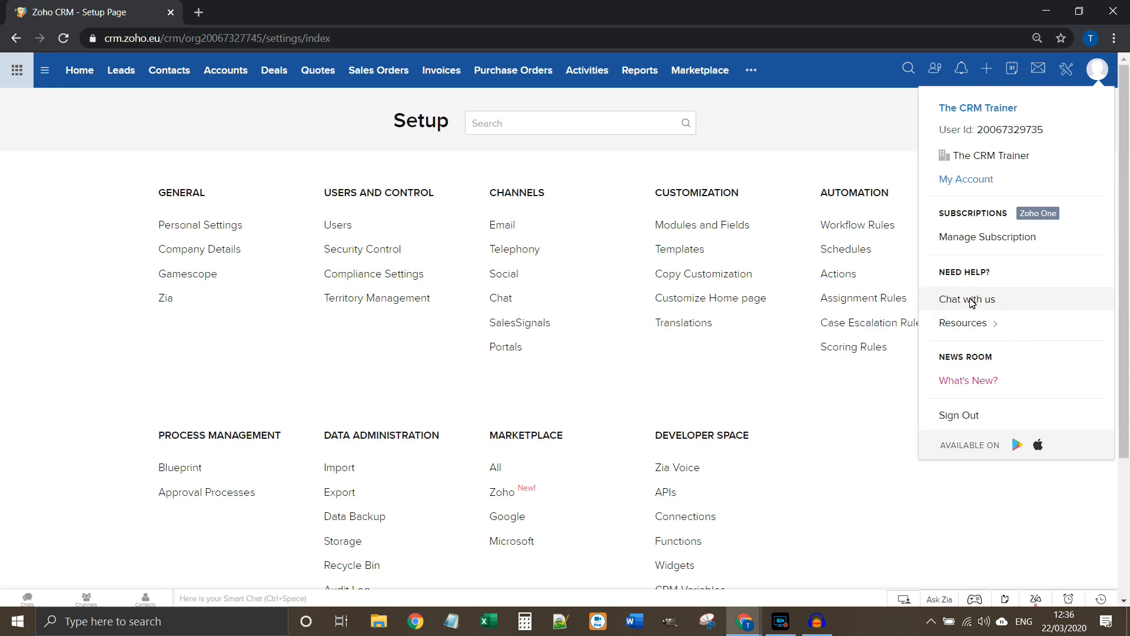
click(1000, 302)
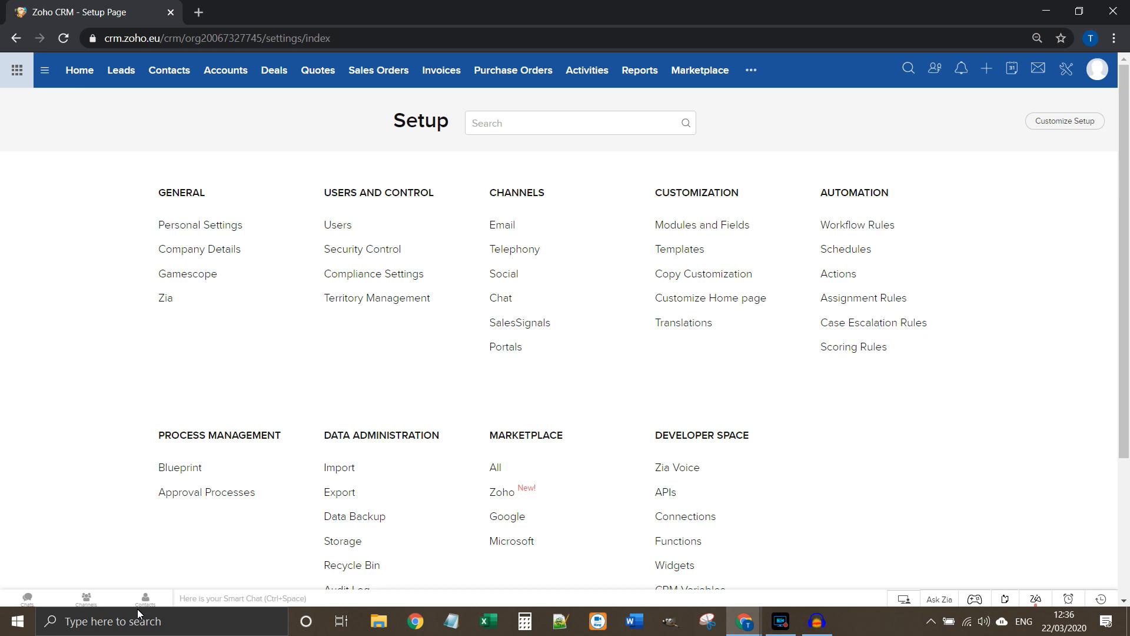
click(893, 600)
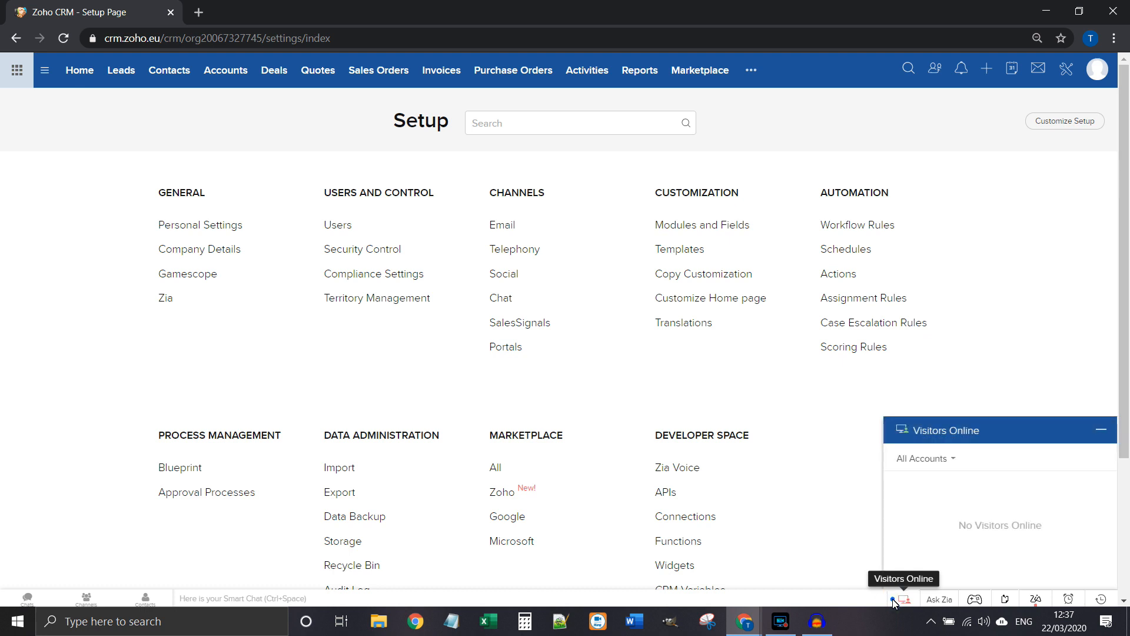
Step: Toggle off the Visitors Online panel from the bottom toolbar
click(893, 600)
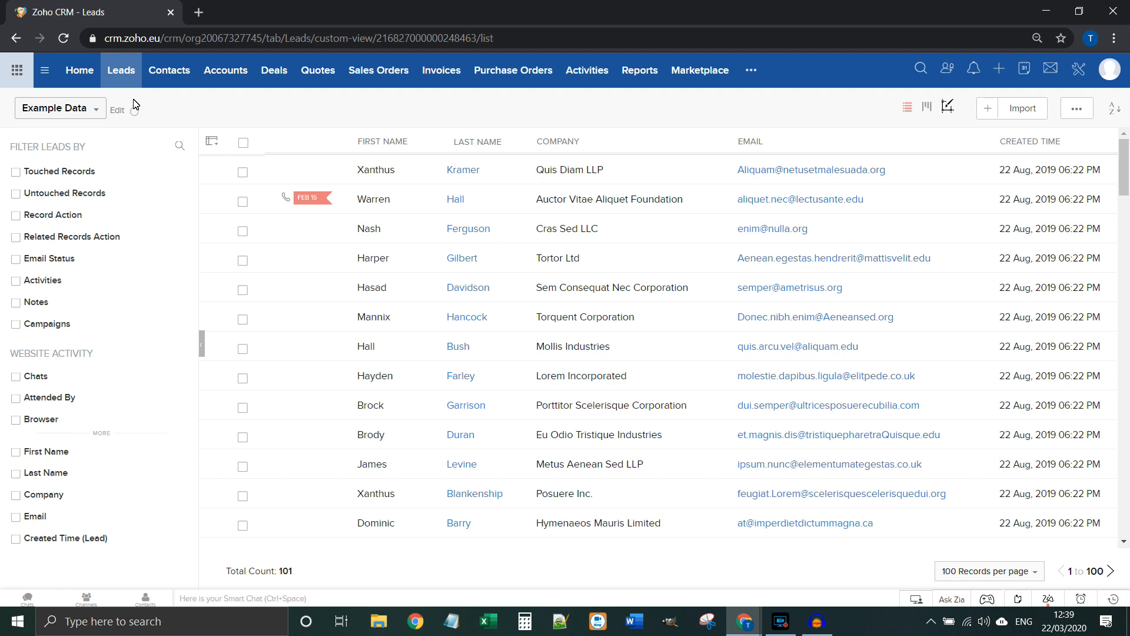
click(406, 210)
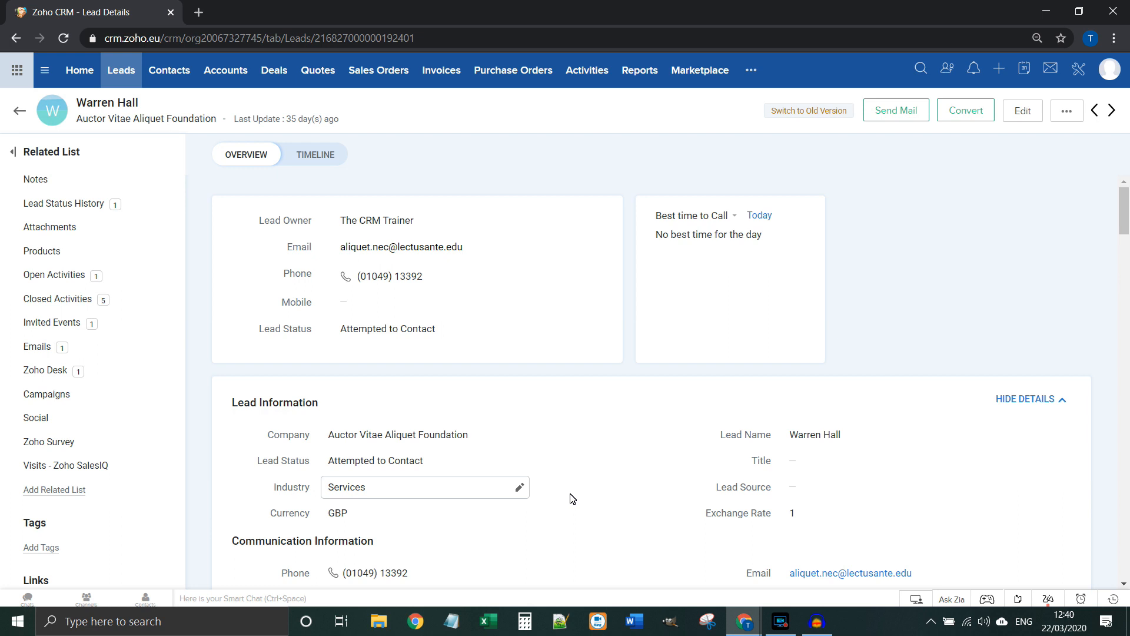
click(122, 71)
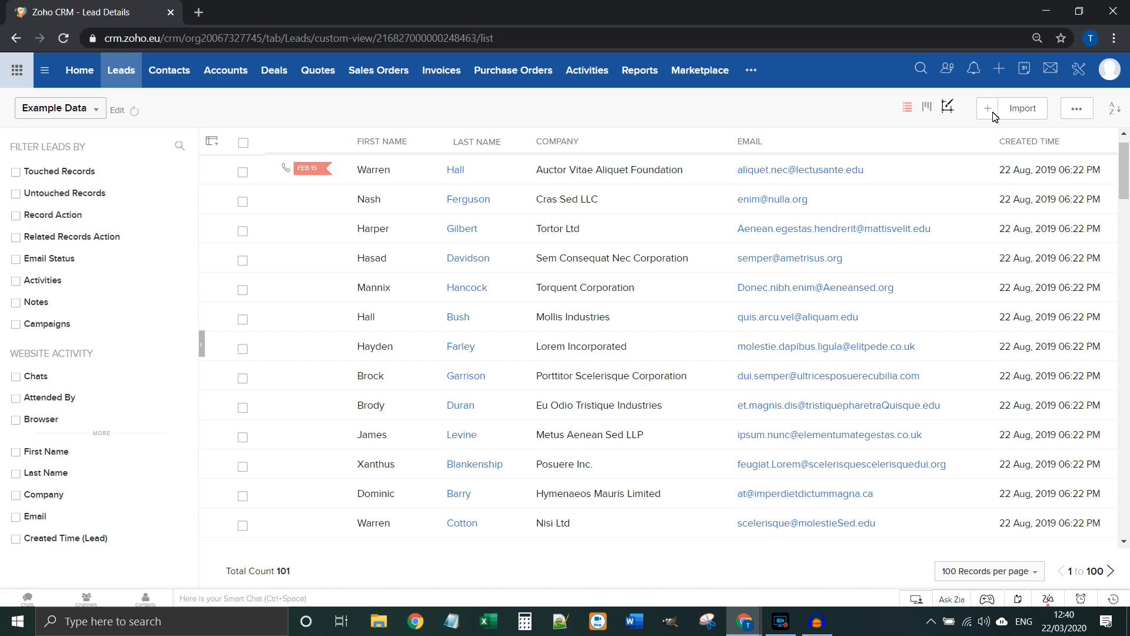
Step: Cancel a new lead form, then open the Cras Sed LLC lead in edit mode
click(990, 110)
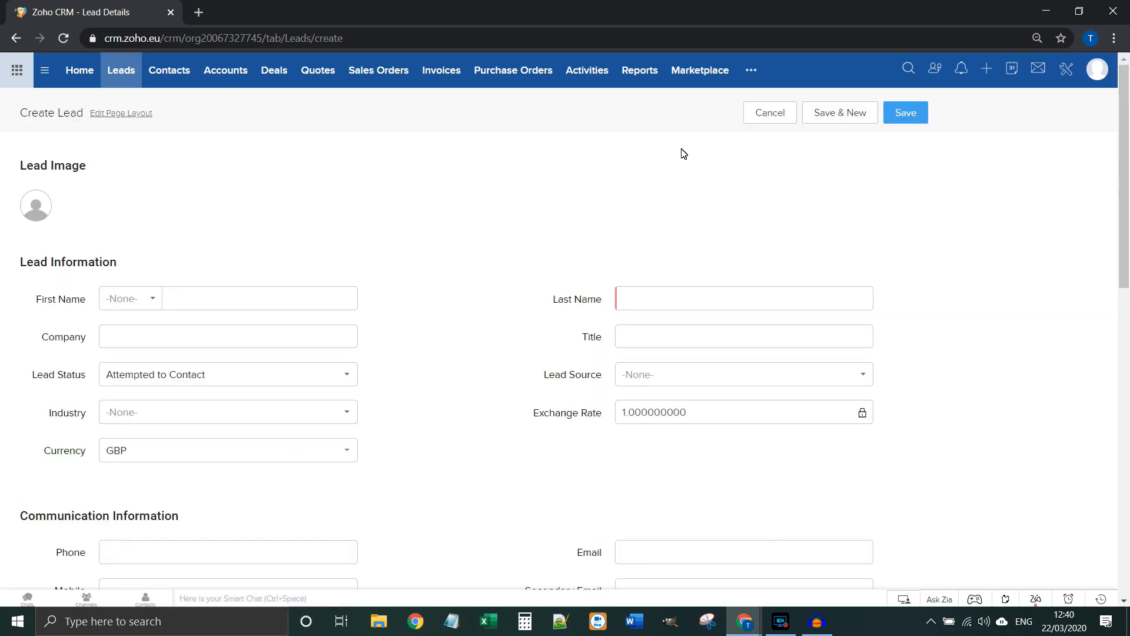
click(758, 114)
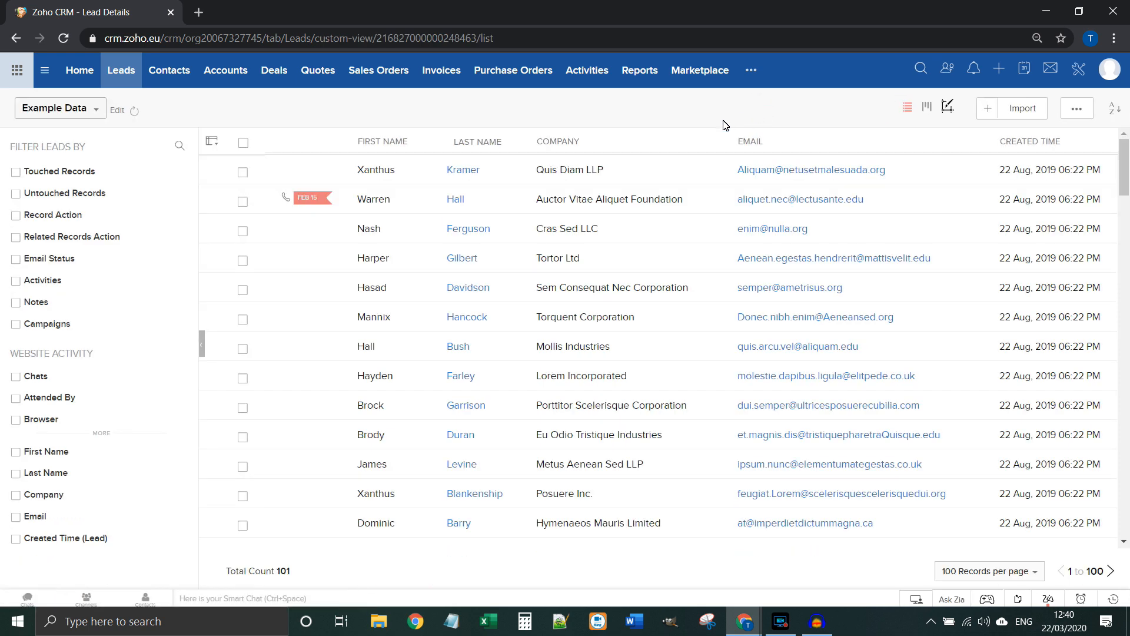
click(394, 180)
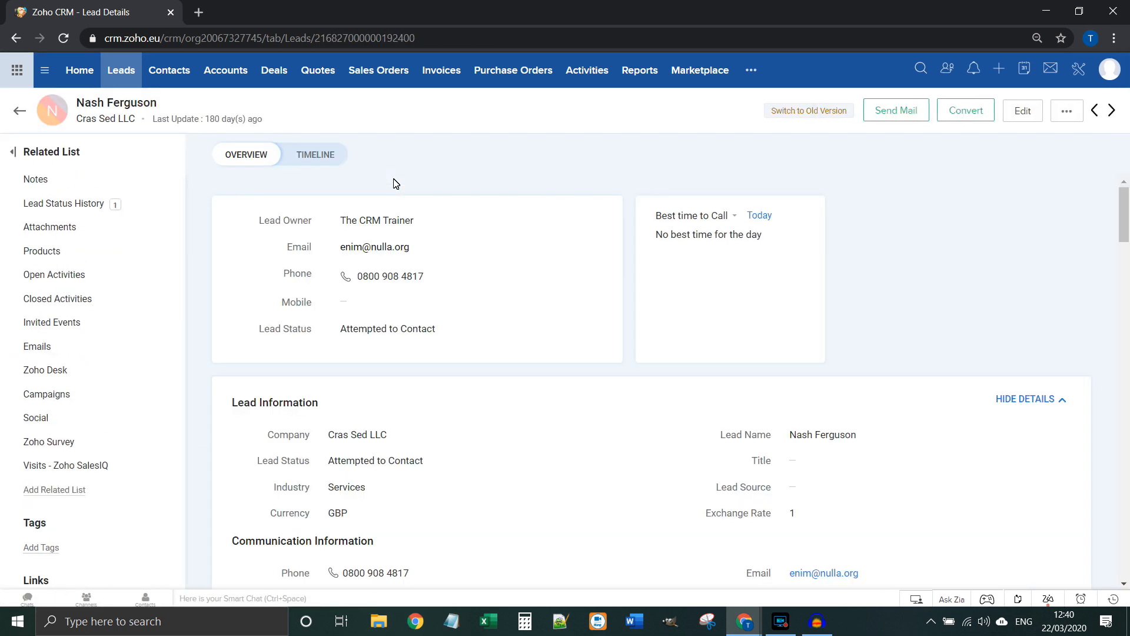
click(1024, 110)
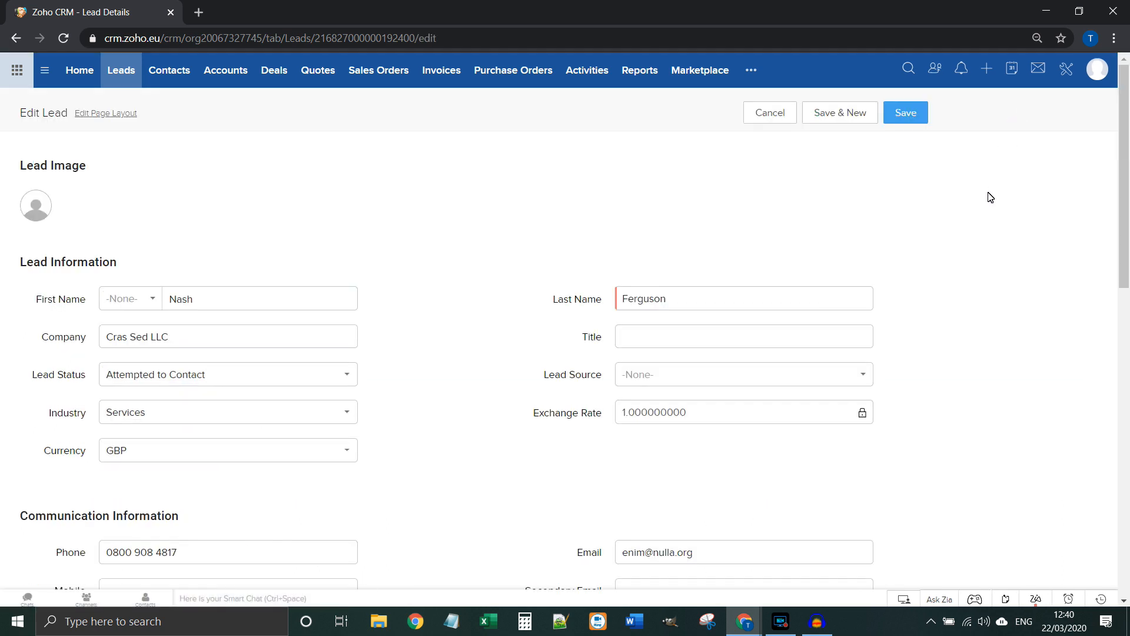
Step: Look through the Cras Sed LLC Edit Lead sections, including Company, and save the record
scroll(957, 377, down, 3)
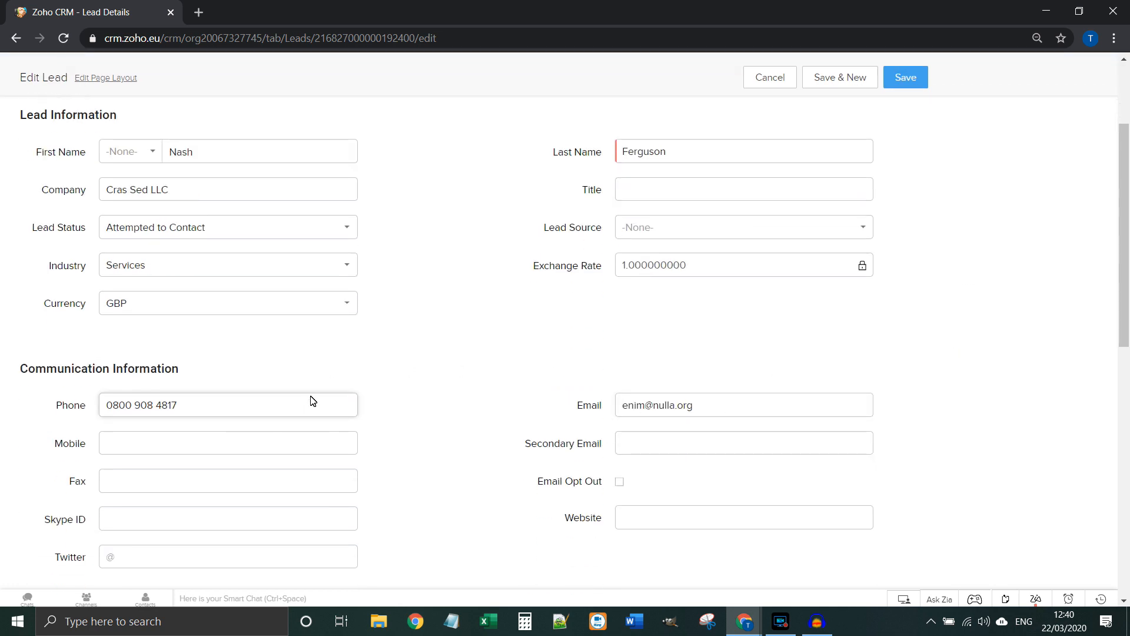
scroll(312, 401, up, 3)
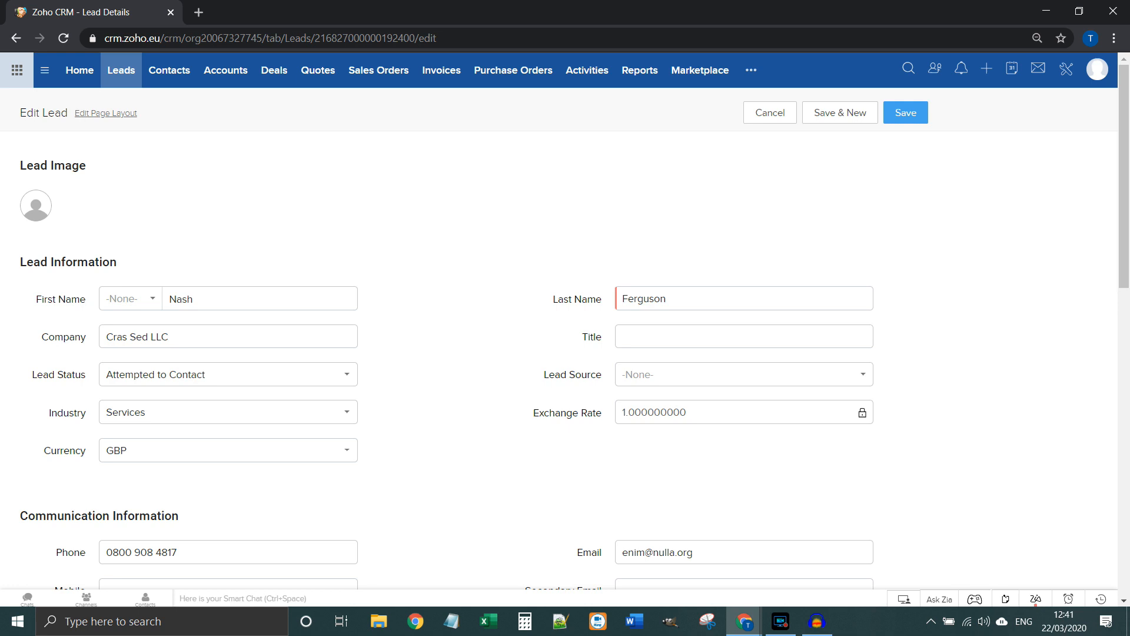
scroll(429, 394, down, 5)
scroll(429, 393, up, 4)
scroll(429, 394, up, 2)
click(302, 330)
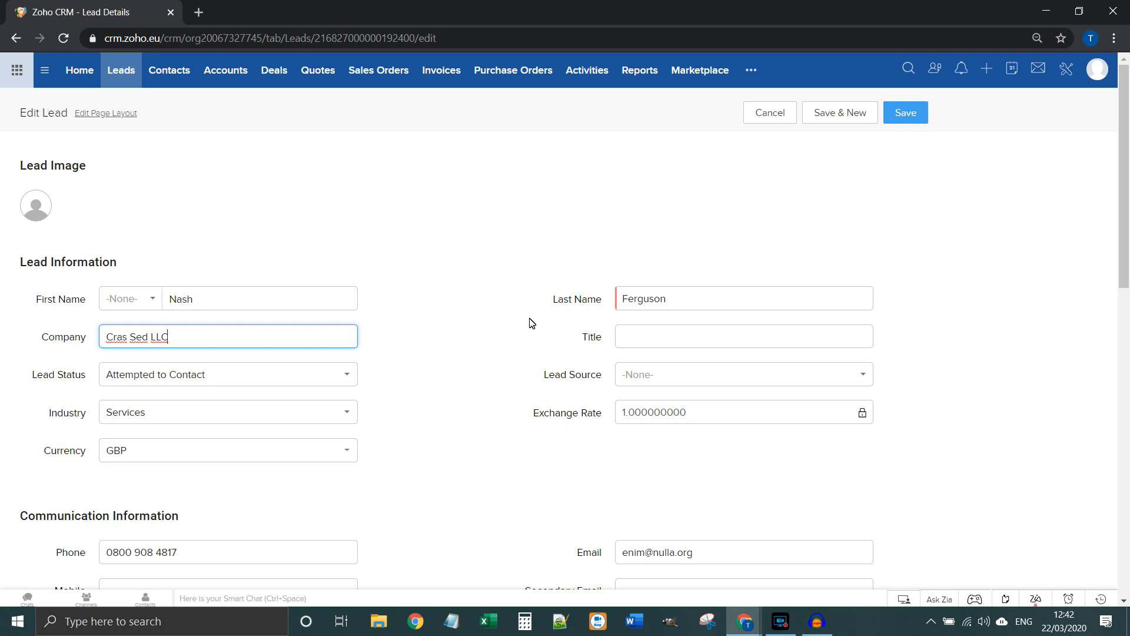
scroll(719, 406, down, 3)
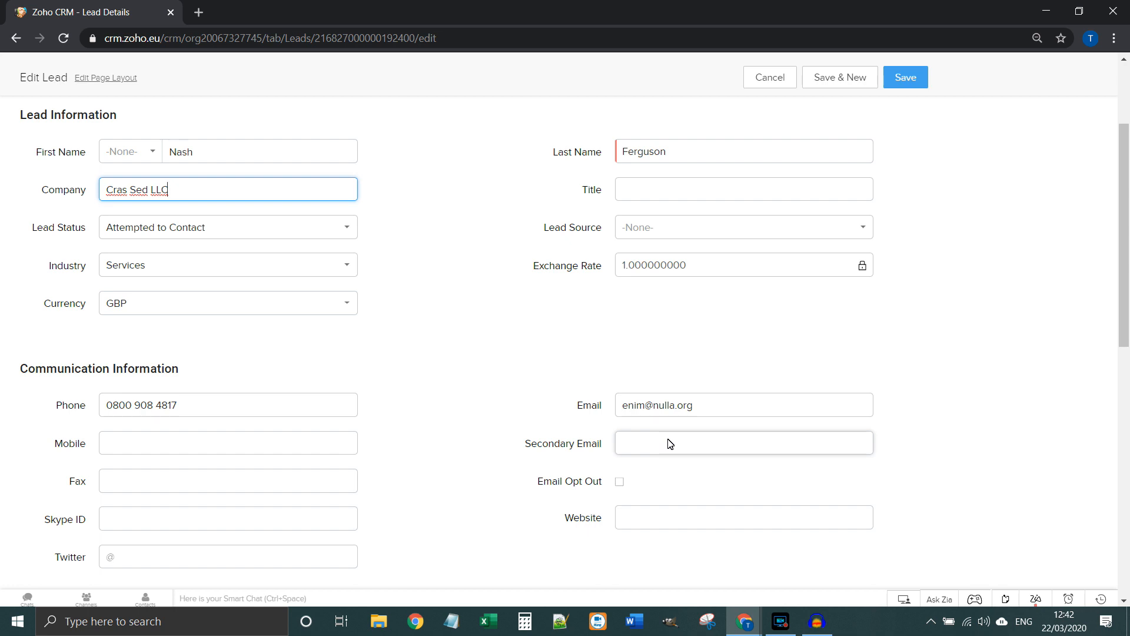
scroll(669, 443, down, 5)
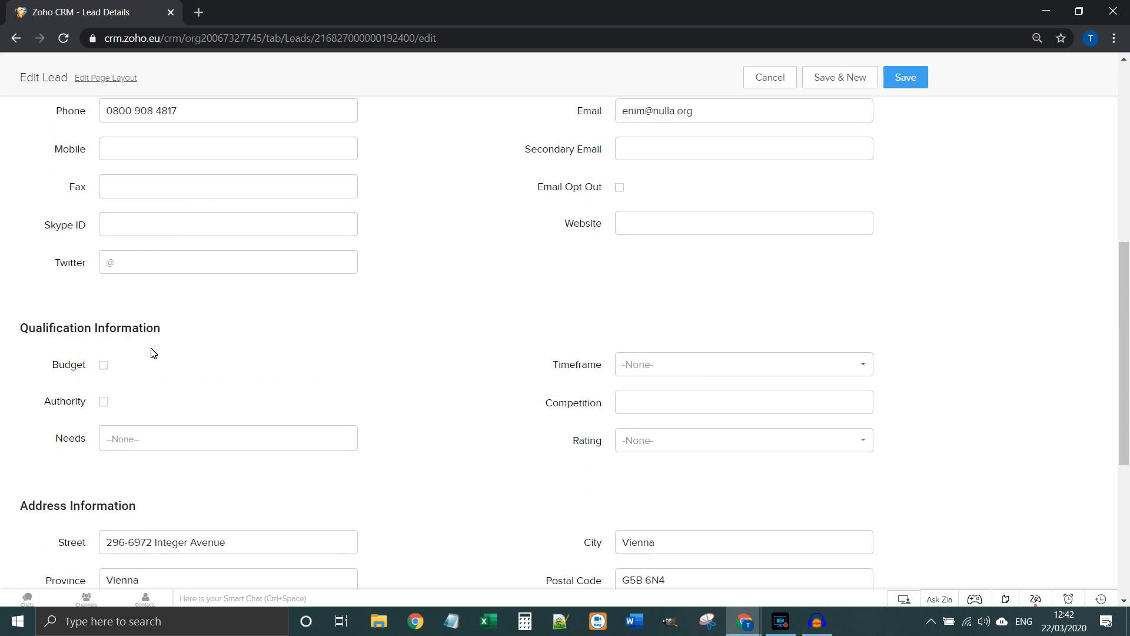
scroll(360, 411, down, 4)
scroll(383, 449, up, 15)
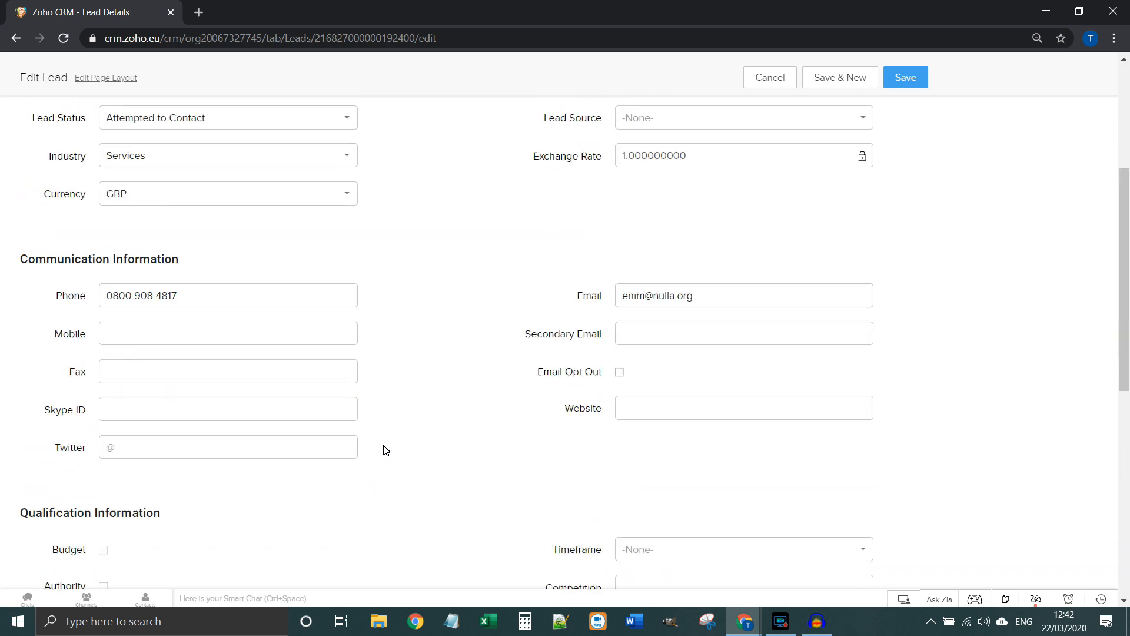
click(896, 117)
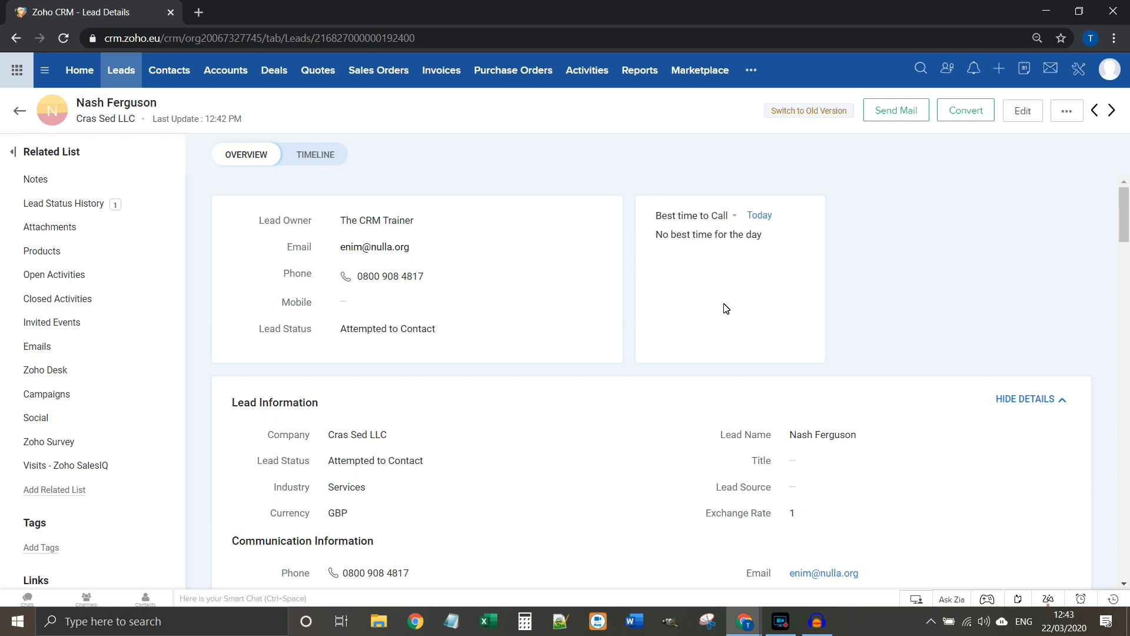
Step: Switch the lead's 'Best time to Call' summary to Email
click(720, 223)
click(742, 260)
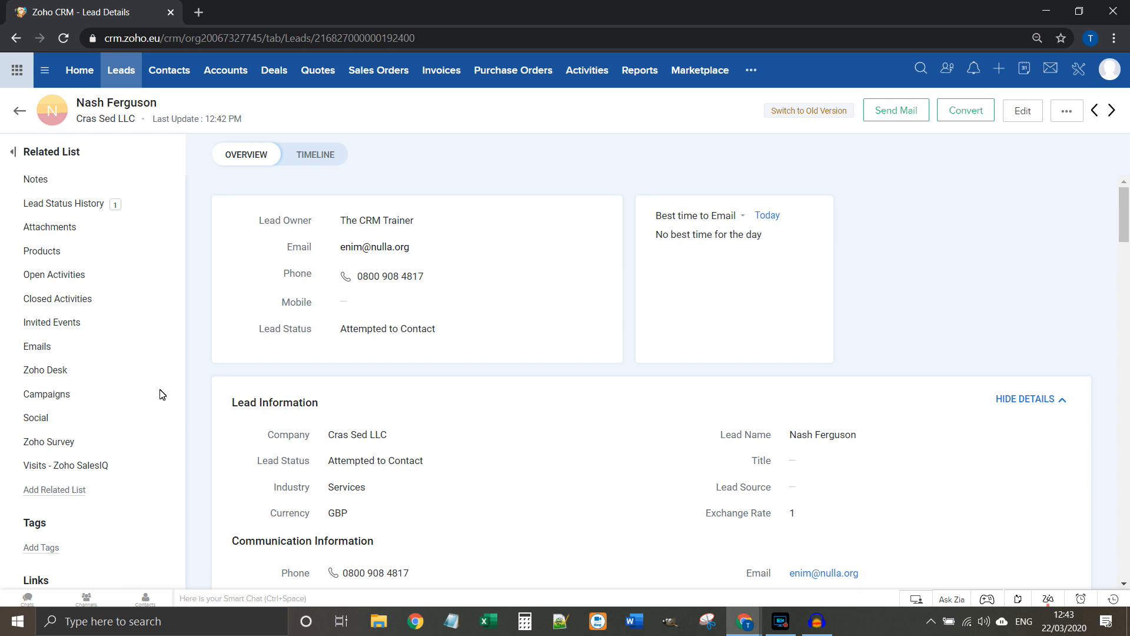
click(906, 111)
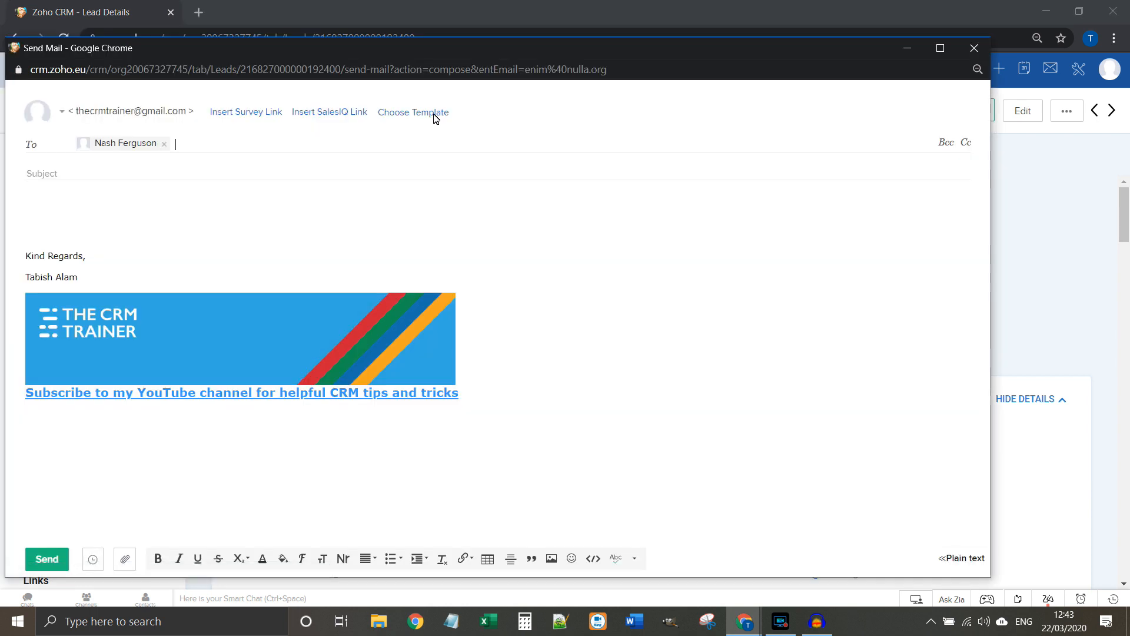
click(433, 113)
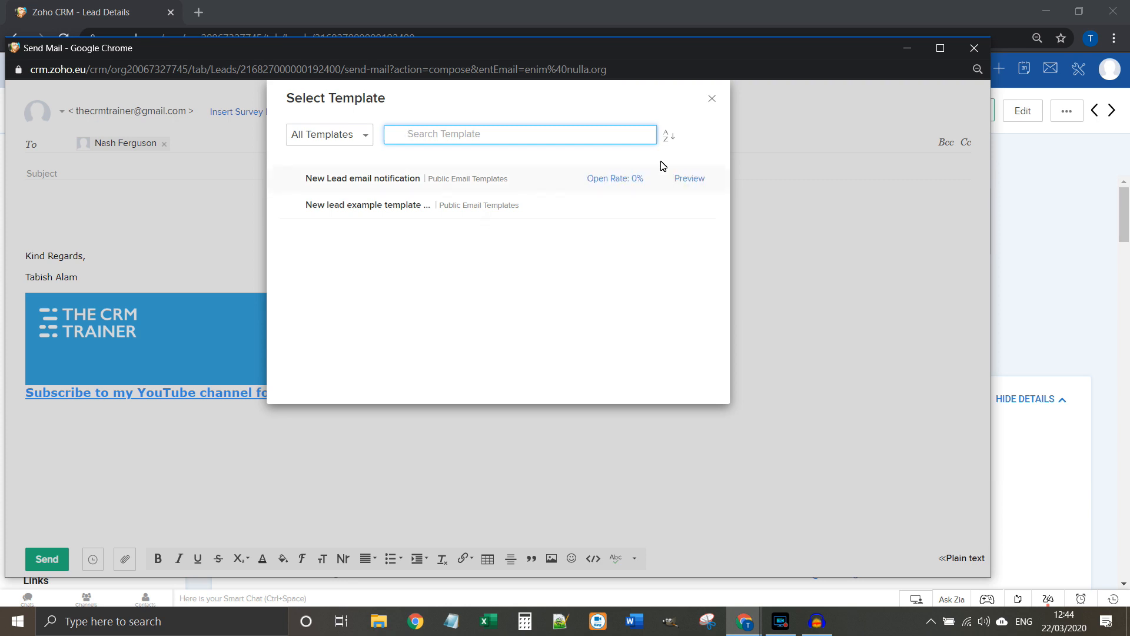
click(714, 99)
click(973, 48)
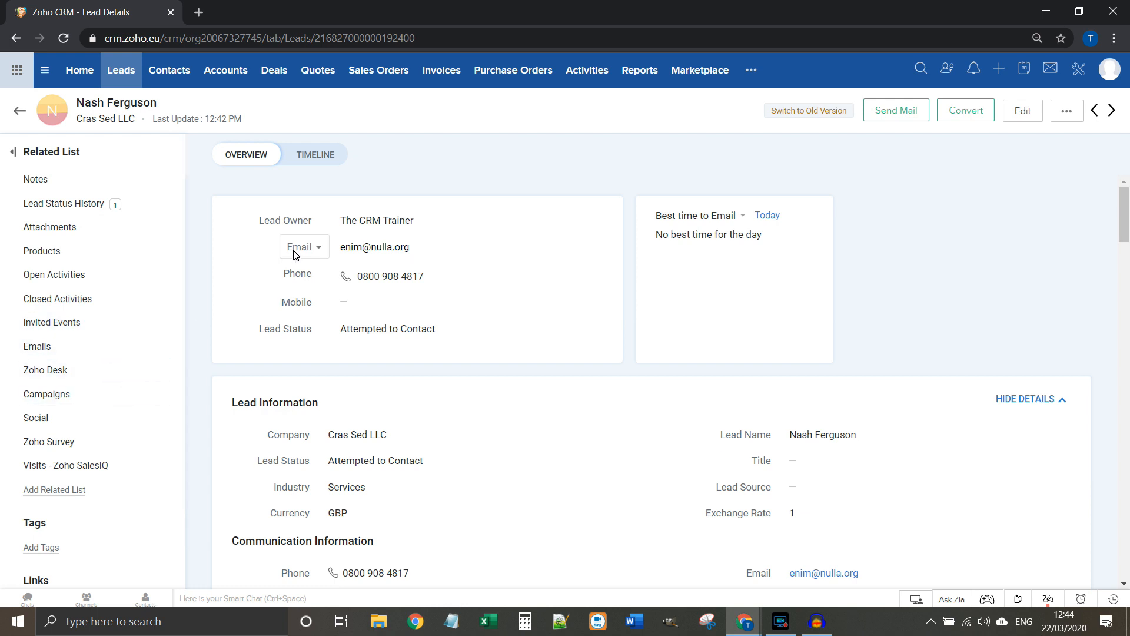
click(46, 181)
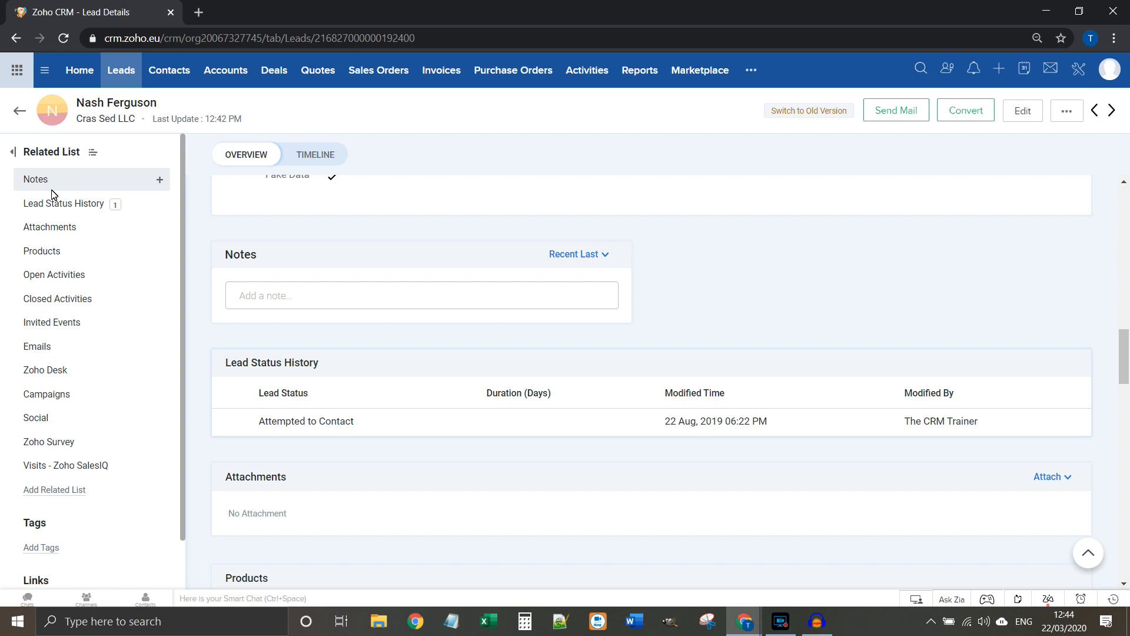
click(69, 228)
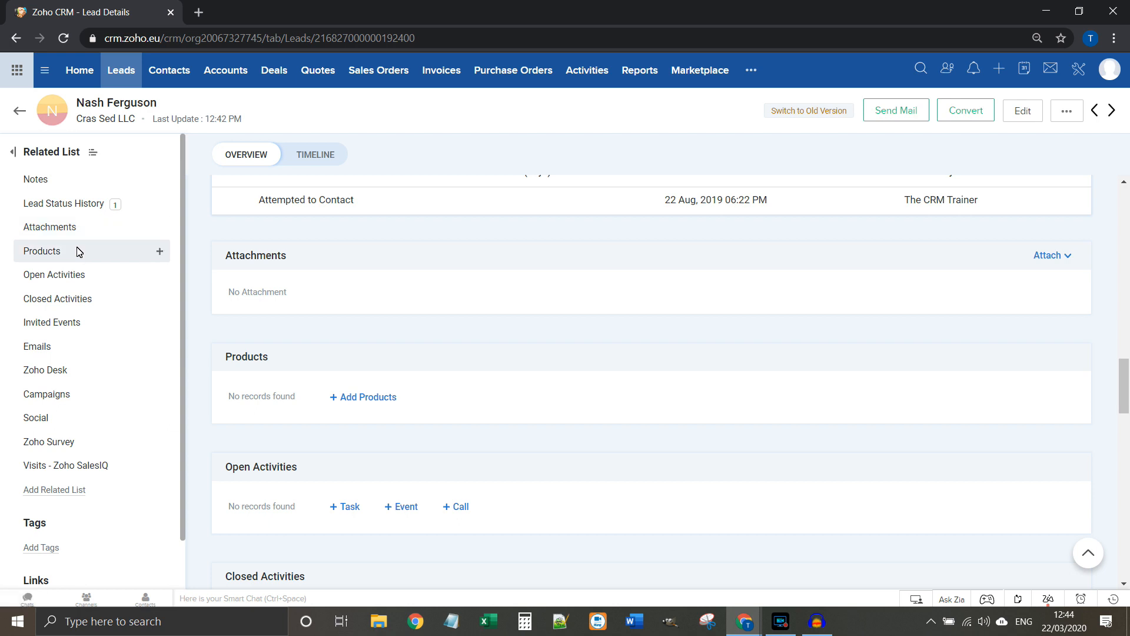
click(105, 276)
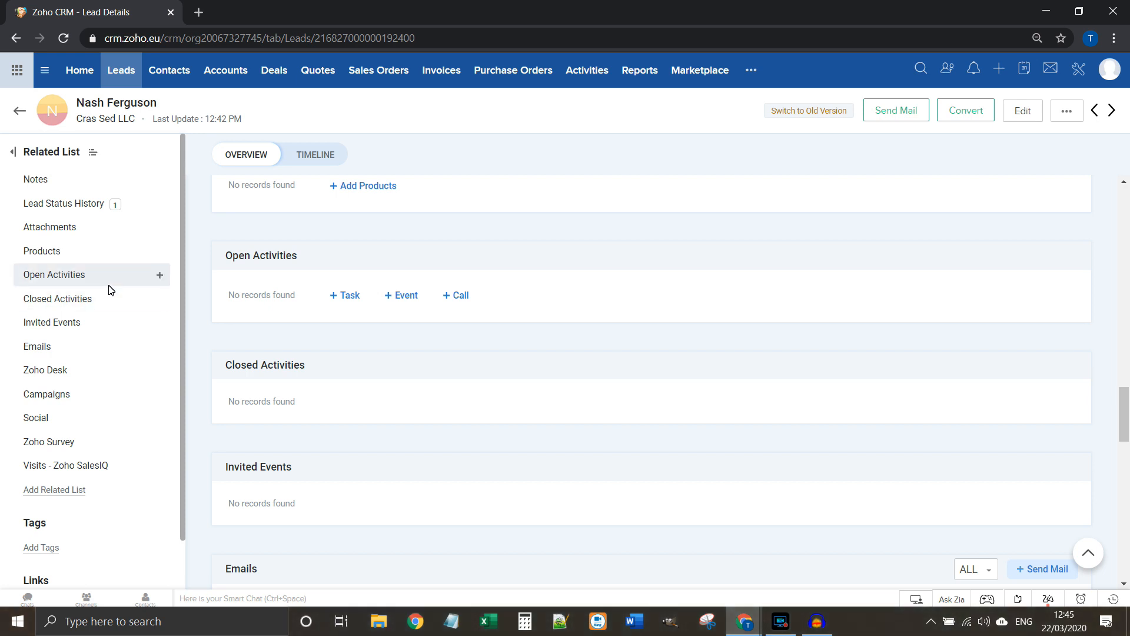
scroll(444, 415, up, 10)
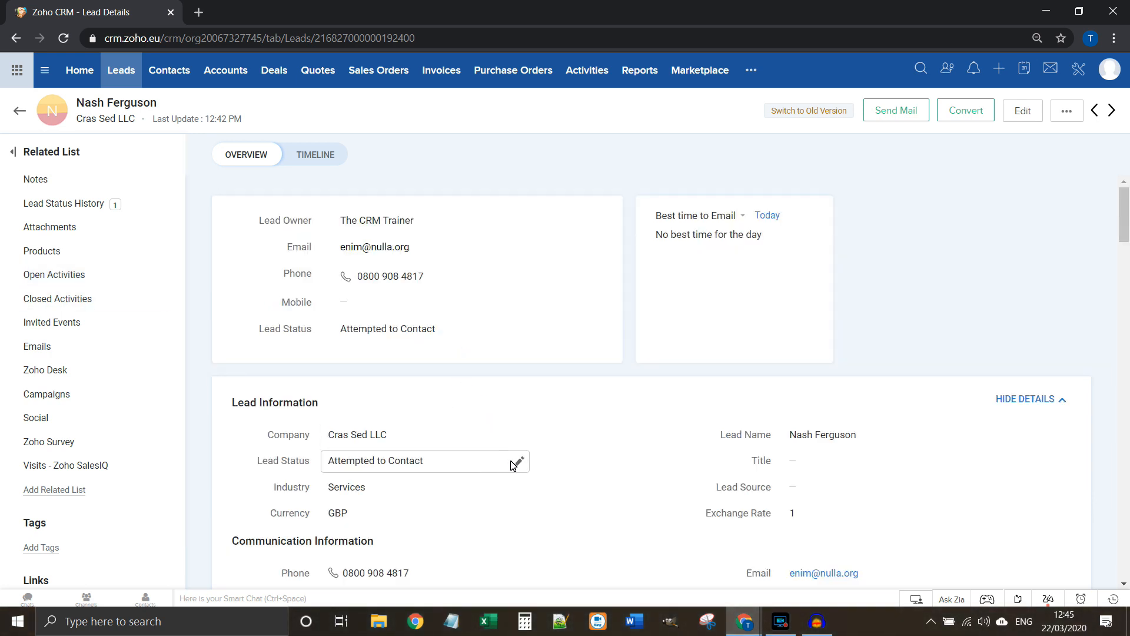
click(515, 463)
click(516, 462)
scroll(399, 340, down, 3)
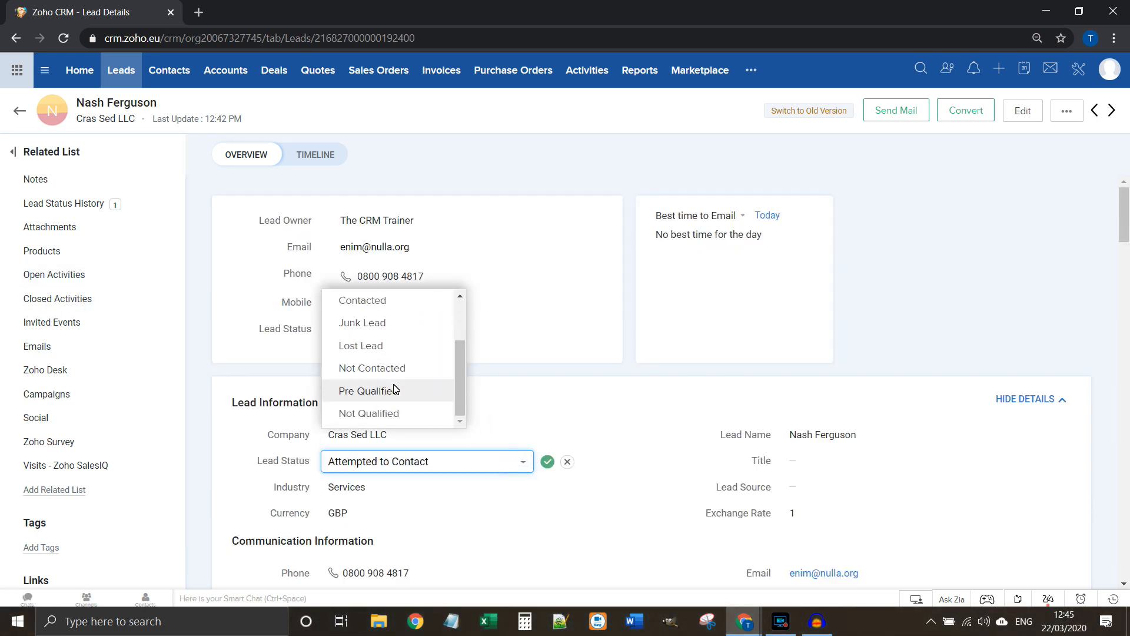
scroll(402, 335, up, 2)
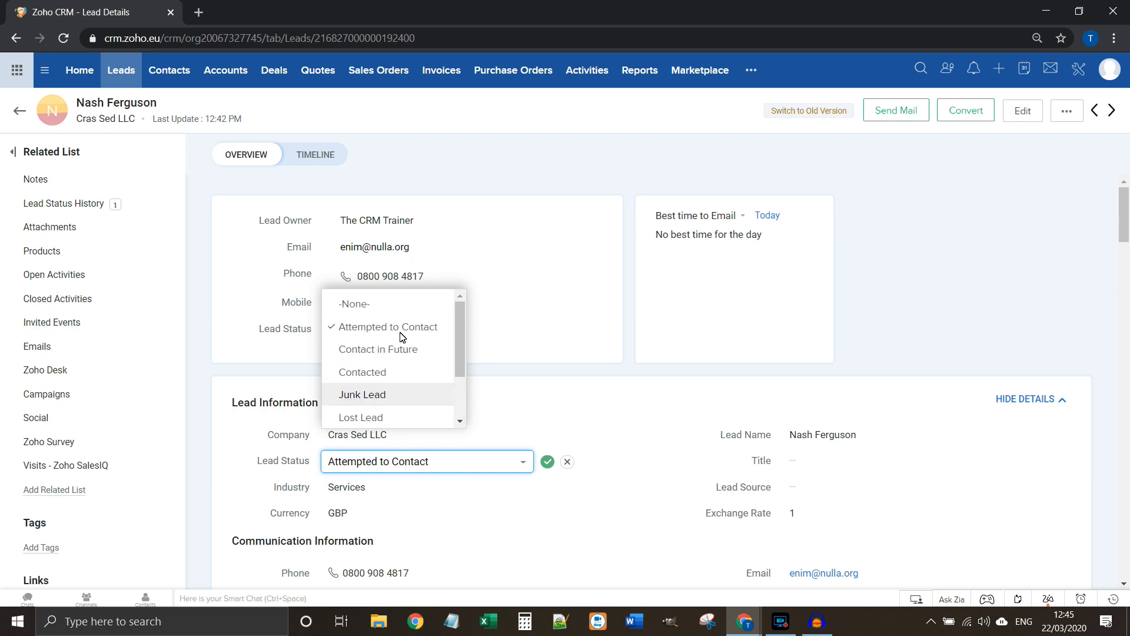
click(568, 463)
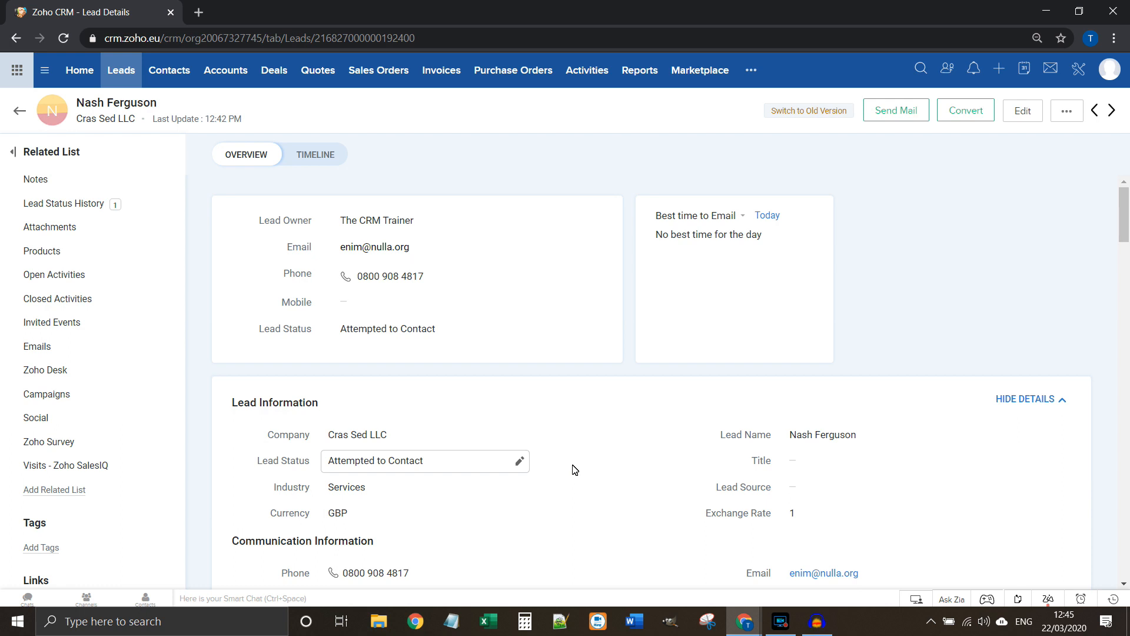
click(112, 275)
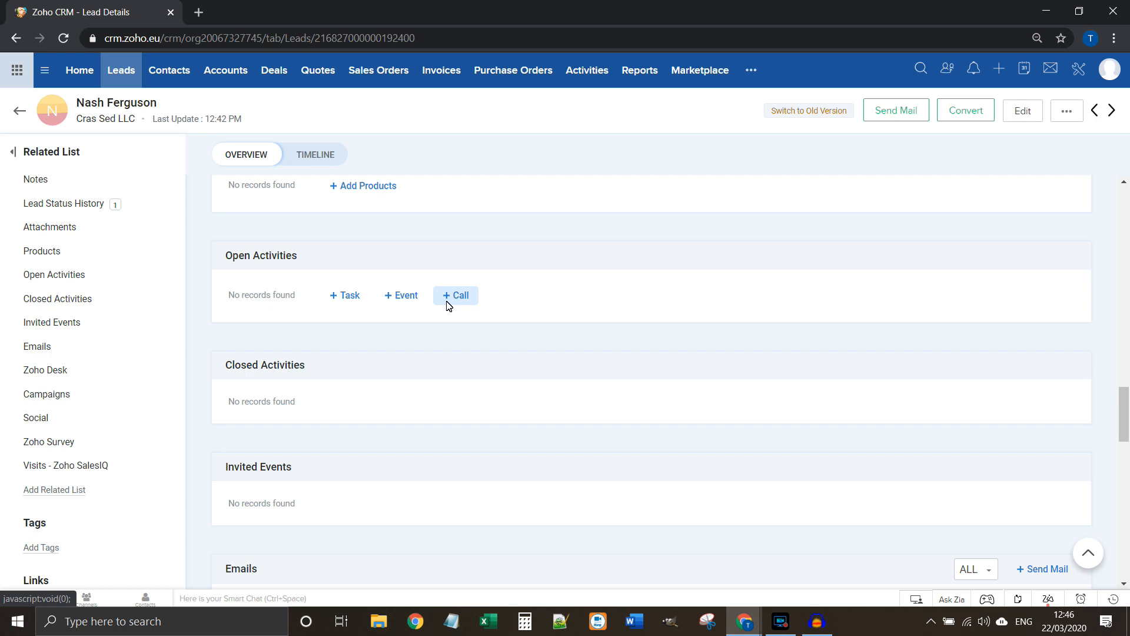
click(998, 70)
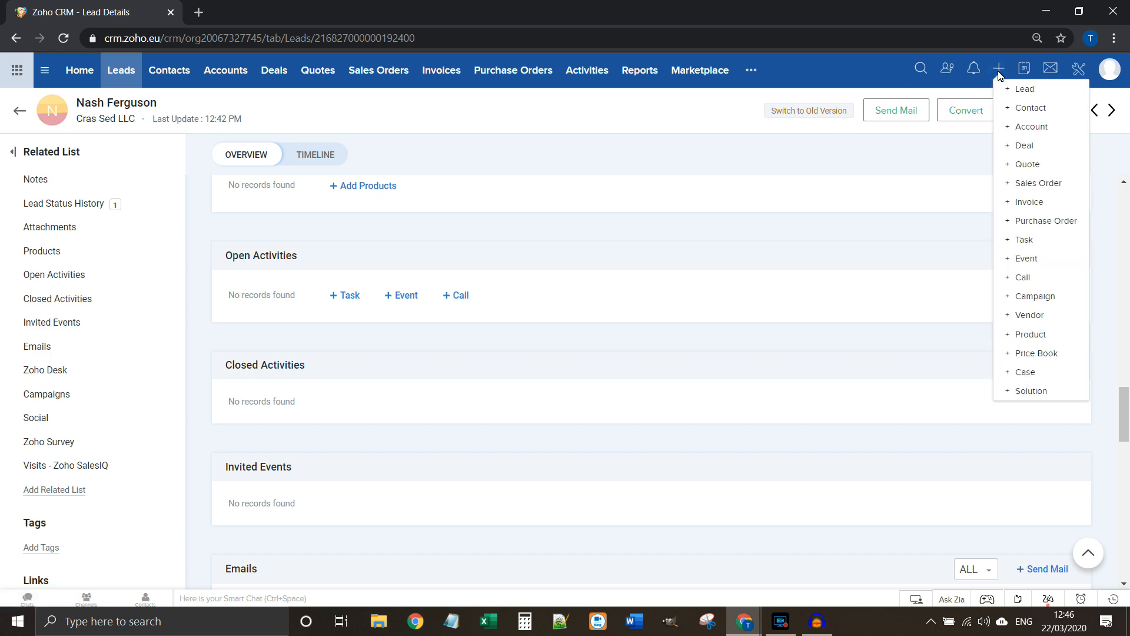
click(682, 125)
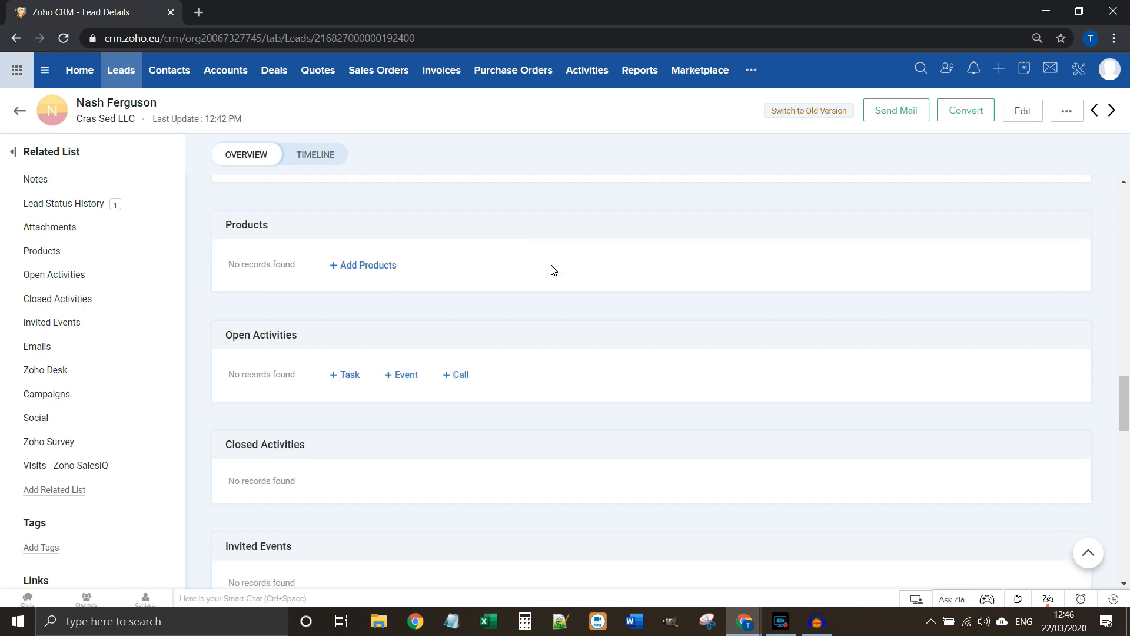
scroll(554, 269, up, 10)
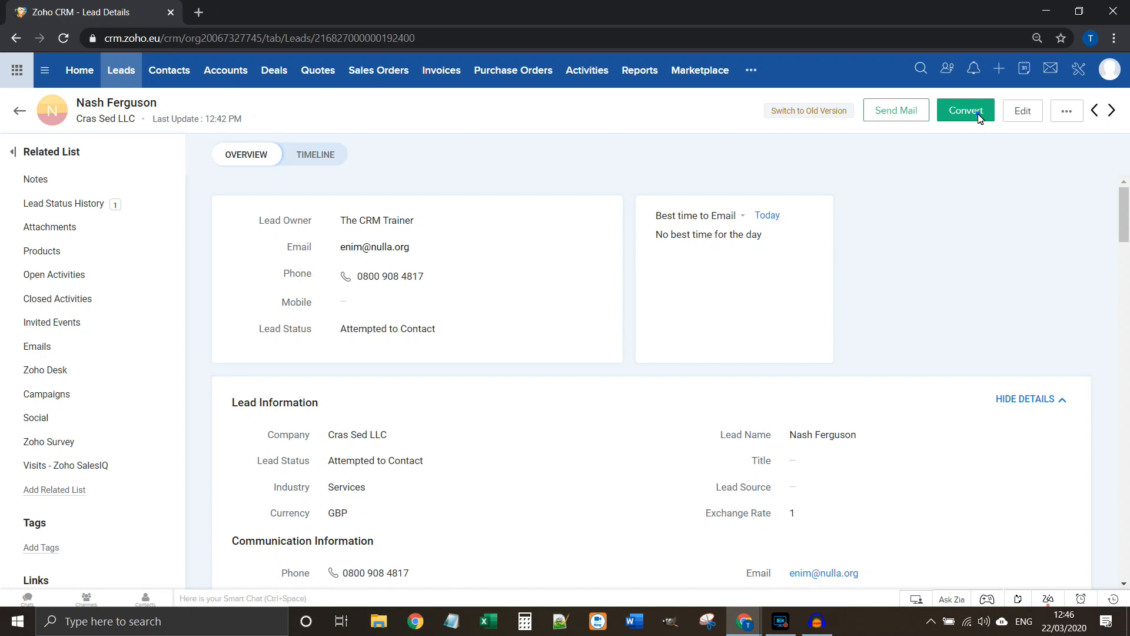
Step: Use Convert on the Cras Sed LLC lead's details page
click(965, 111)
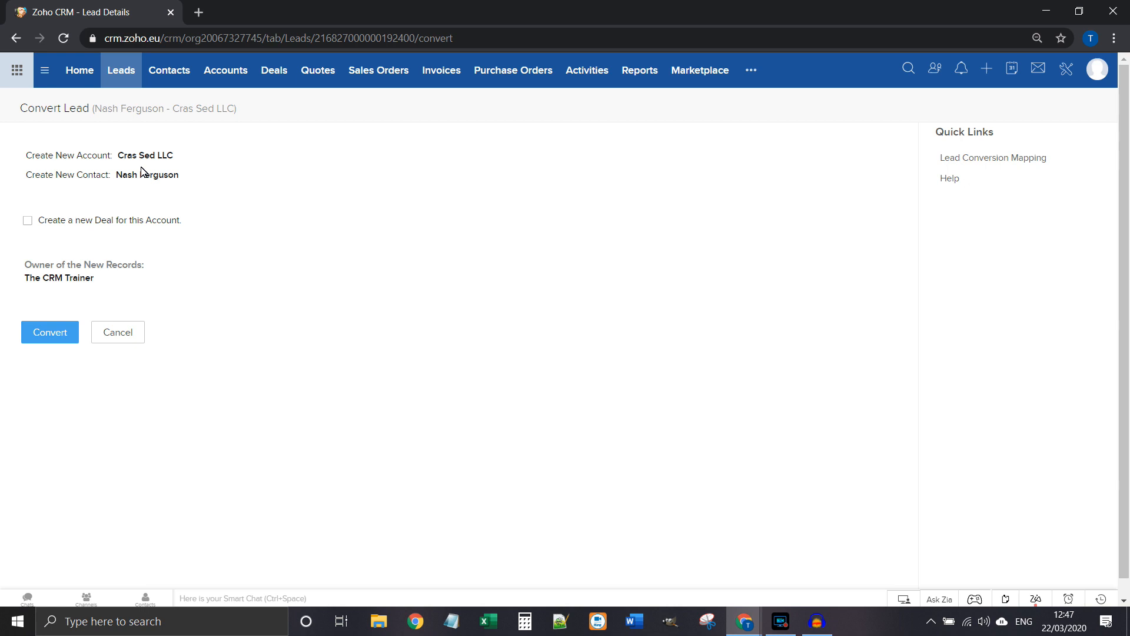
Step: Add a new deal to the conversion and name it 'Cras Sed LLC - example deal'
click(27, 221)
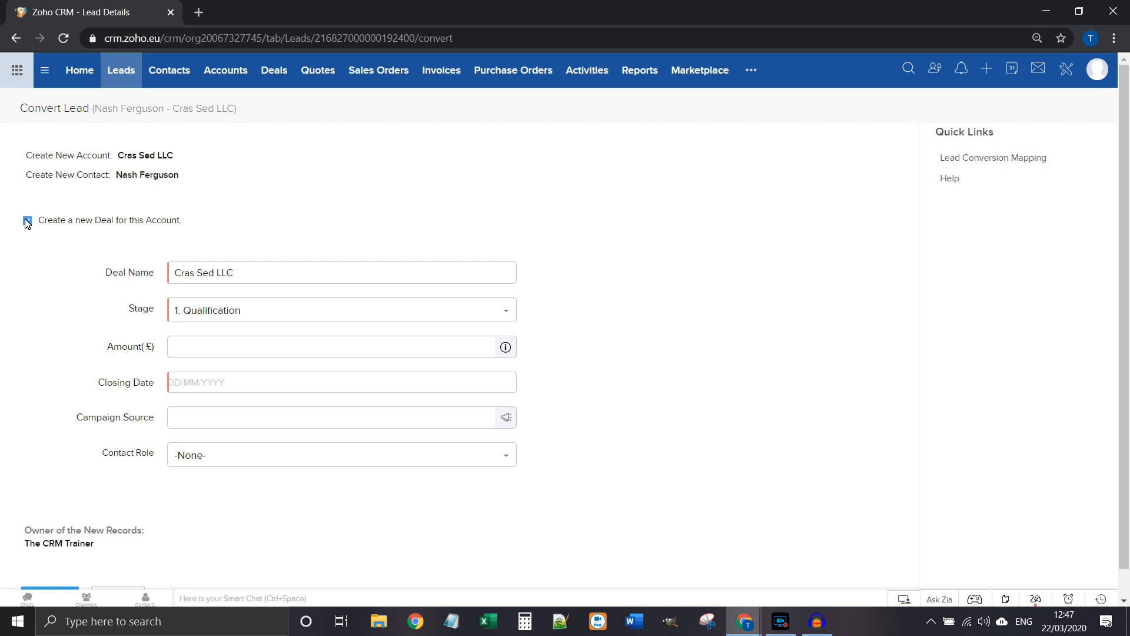
click(262, 278)
text(- example deal)
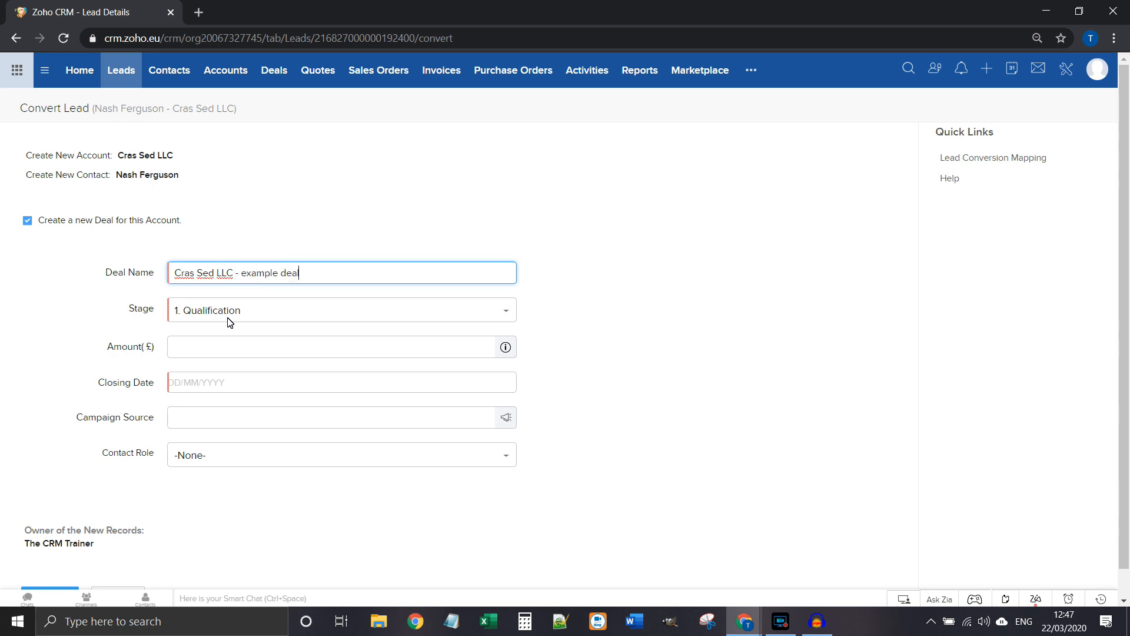
Step: Keep the deal at 1. Qualification with a closing date of 23/03/2020
click(262, 318)
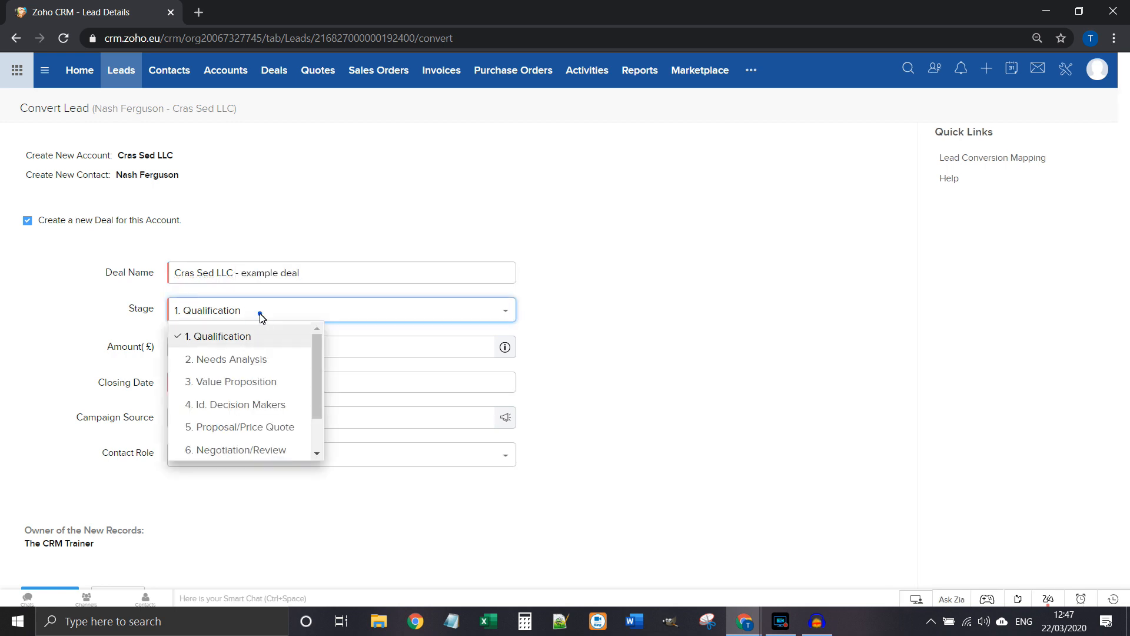
click(262, 317)
click(253, 351)
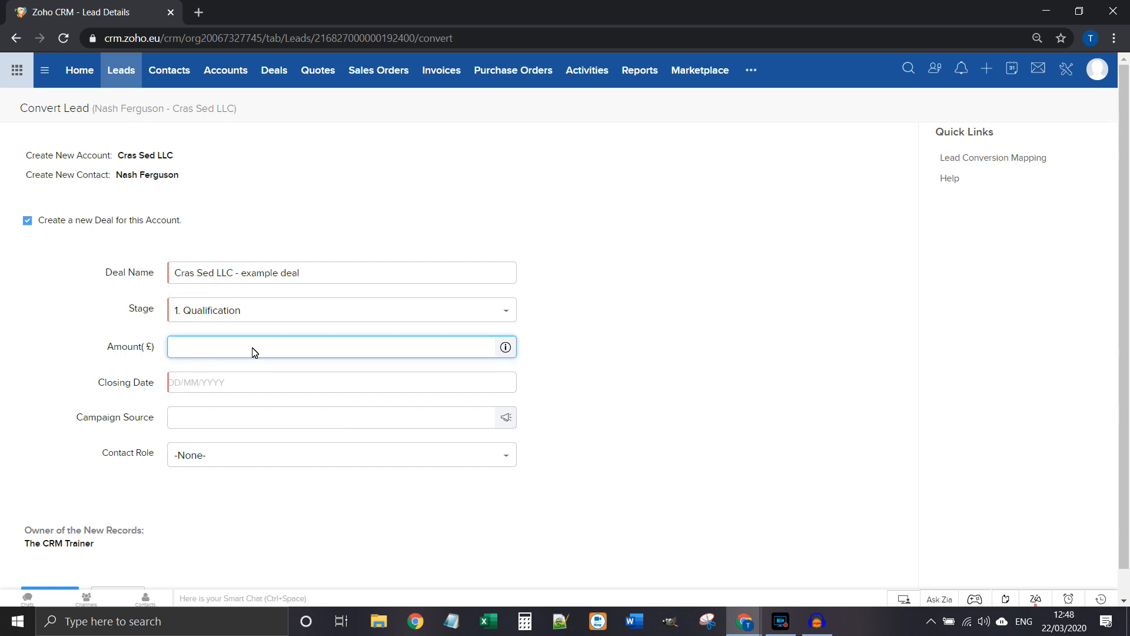
click(231, 385)
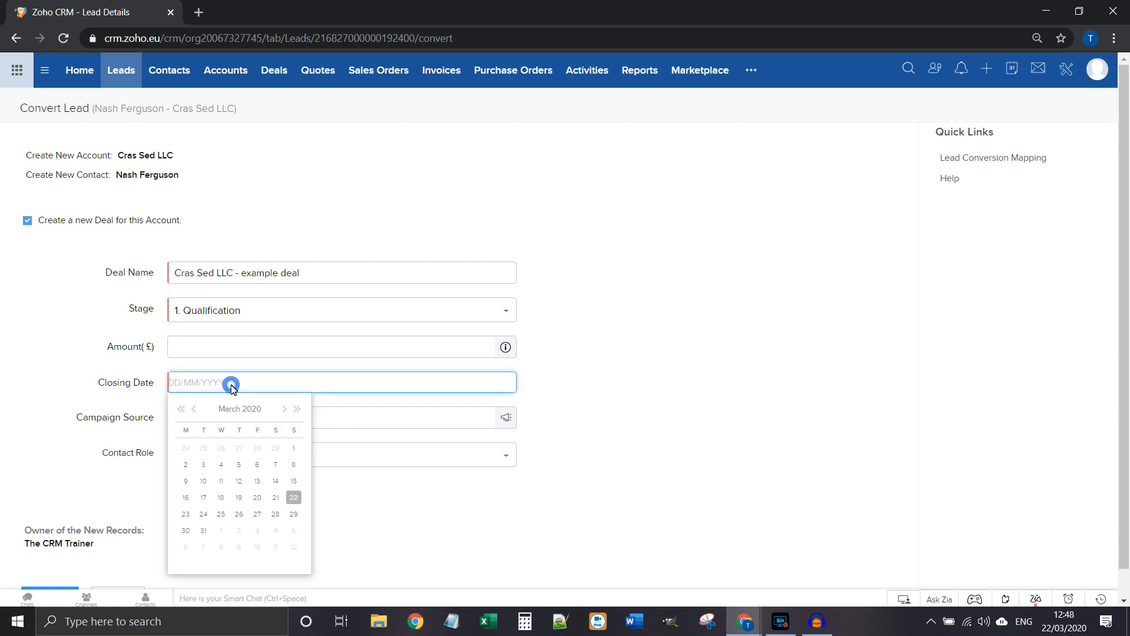
click(186, 514)
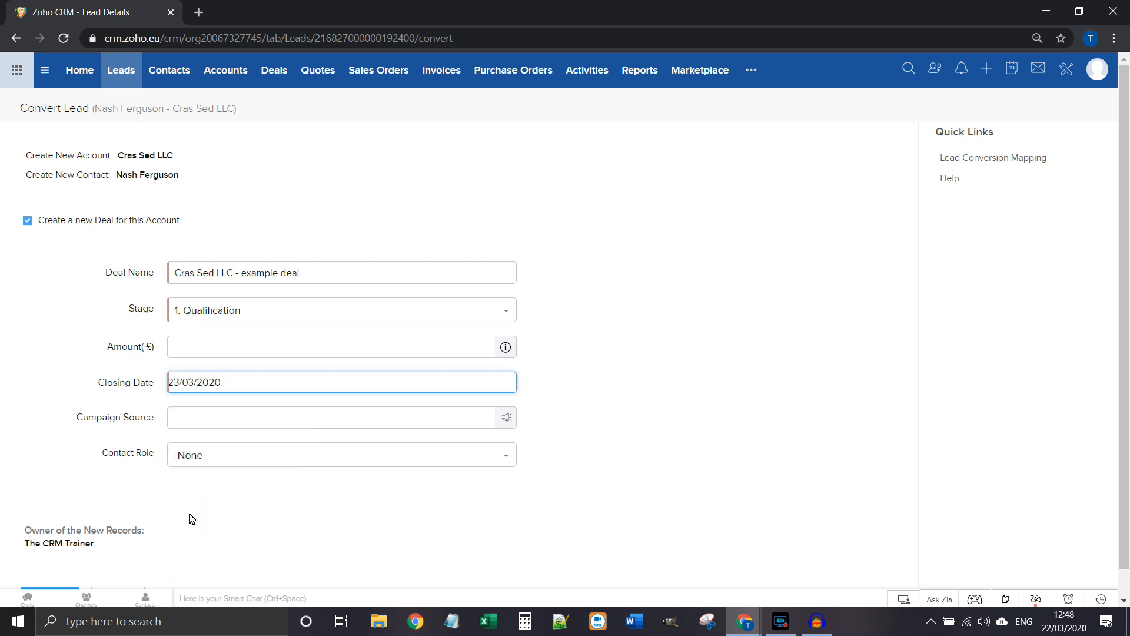
click(239, 420)
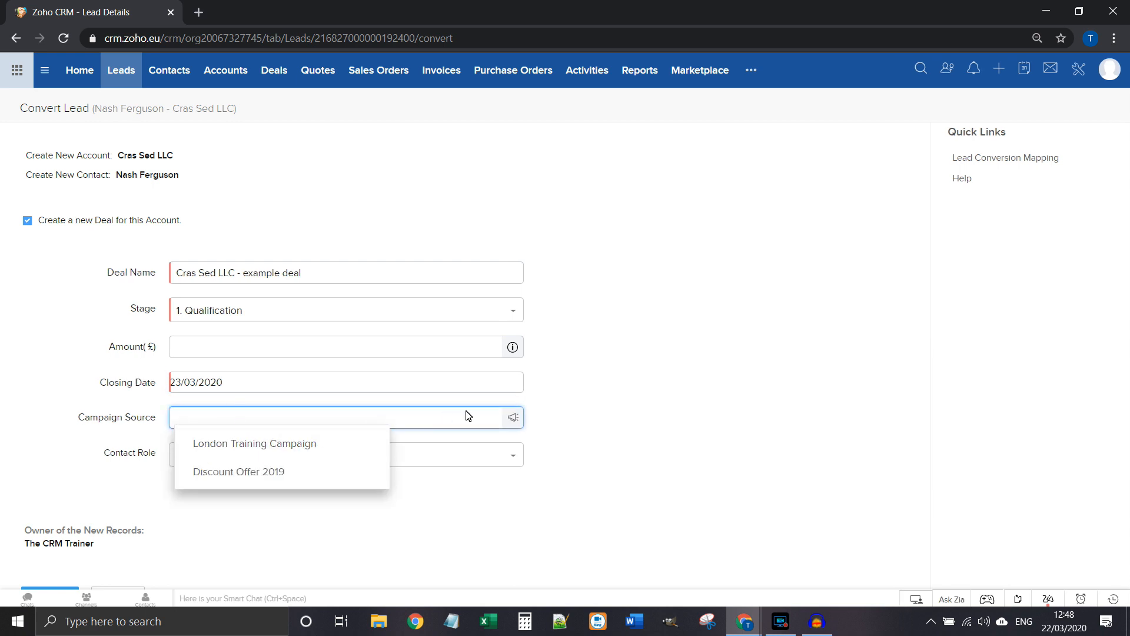
click(604, 403)
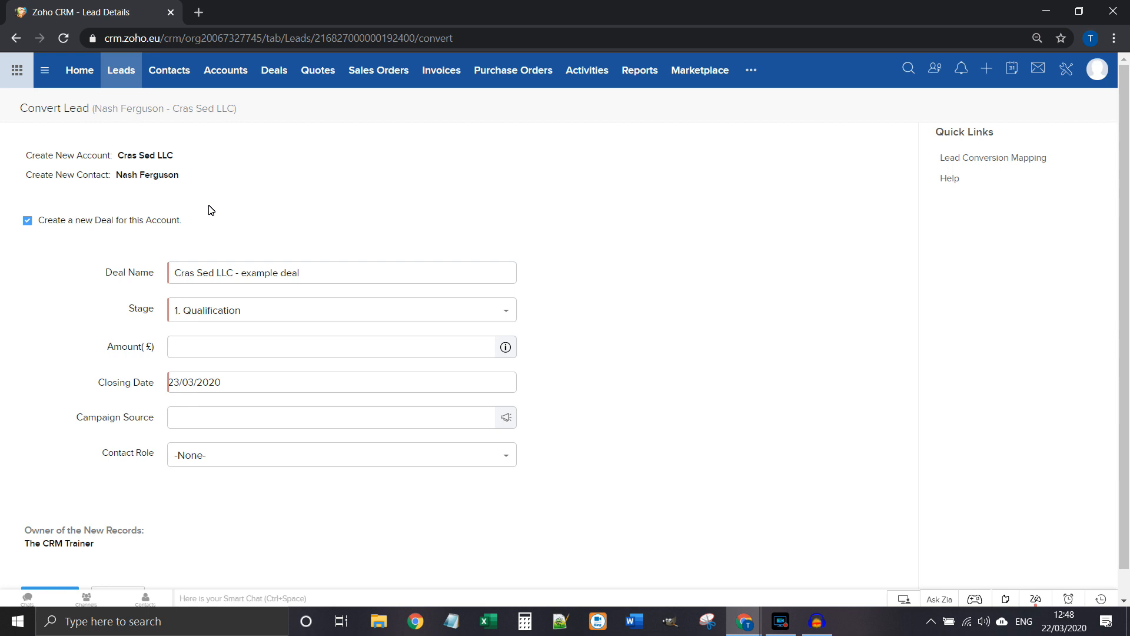
scroll(200, 486, down, 1)
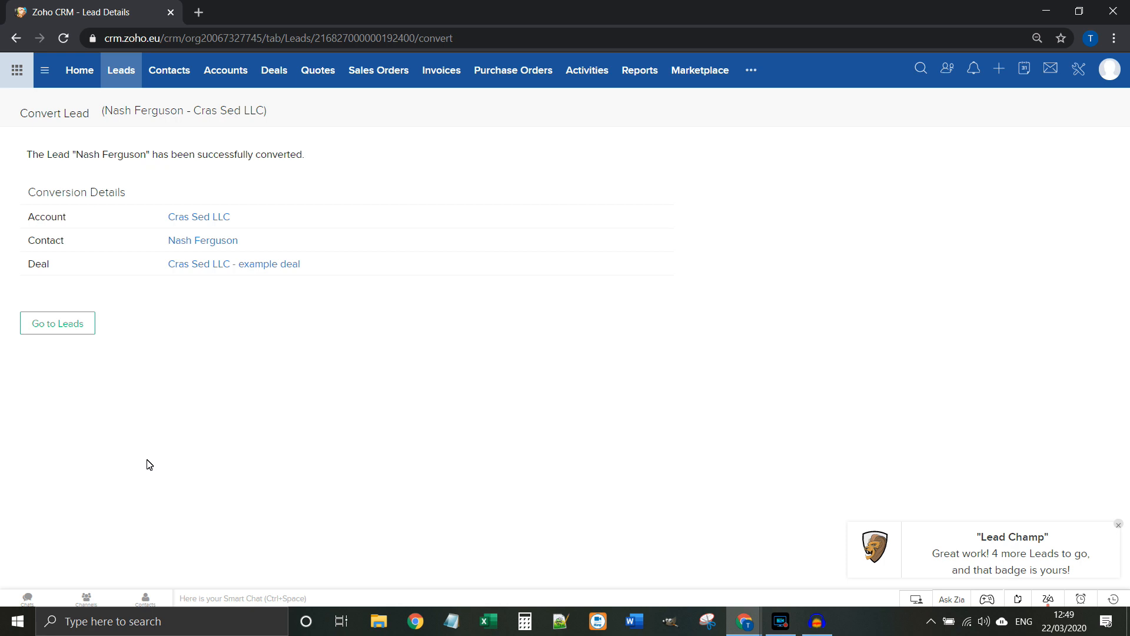
Step: Open the Cras Sed LLC account and the new contact in separate tabs and review each record
right_click(209, 219)
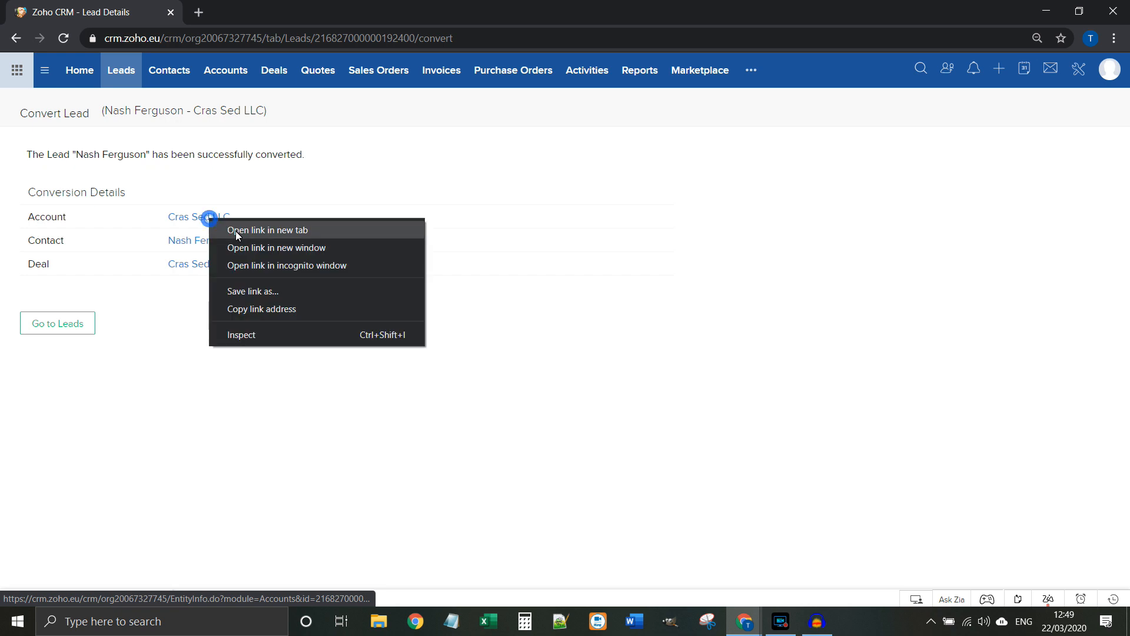
click(235, 233)
right_click(221, 241)
click(238, 250)
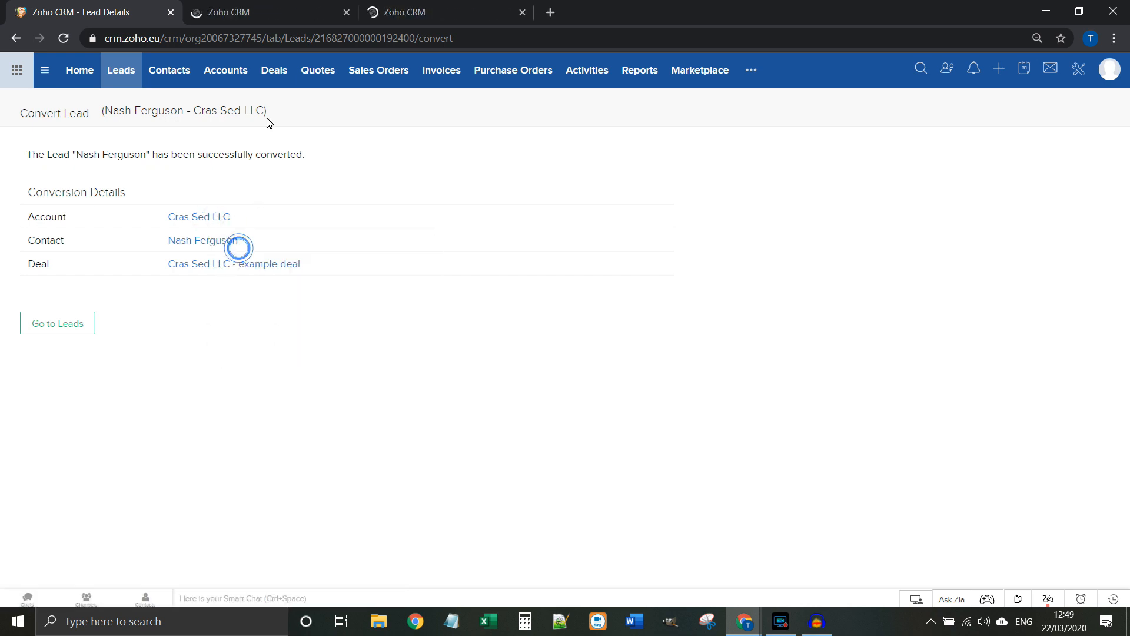
click(276, 11)
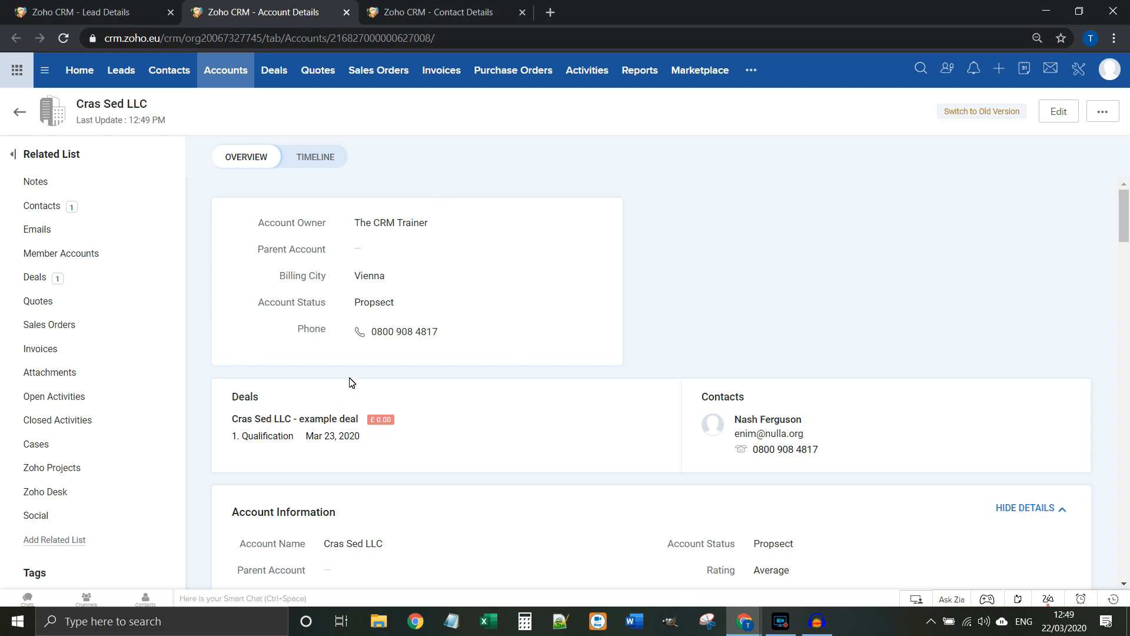
scroll(576, 383, down, 5)
scroll(576, 384, up, 5)
click(428, 10)
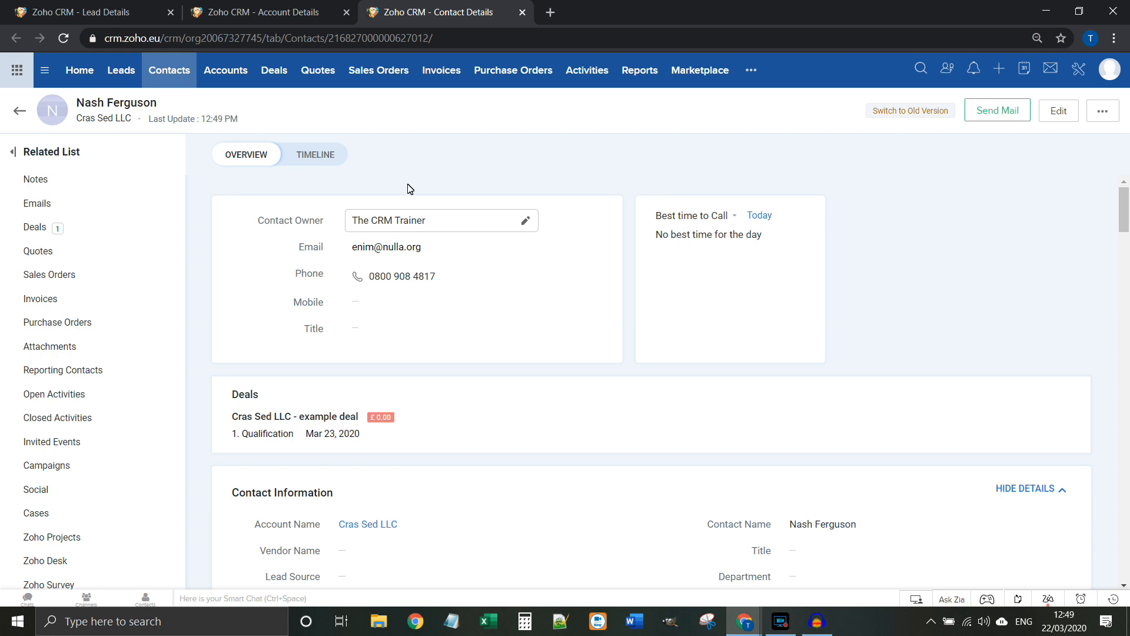
Step: From the lead conversion summary, open 'Cras Sed LLC - example deal' in a new tab and view it
click(97, 13)
right_click(234, 264)
click(259, 274)
click(576, 14)
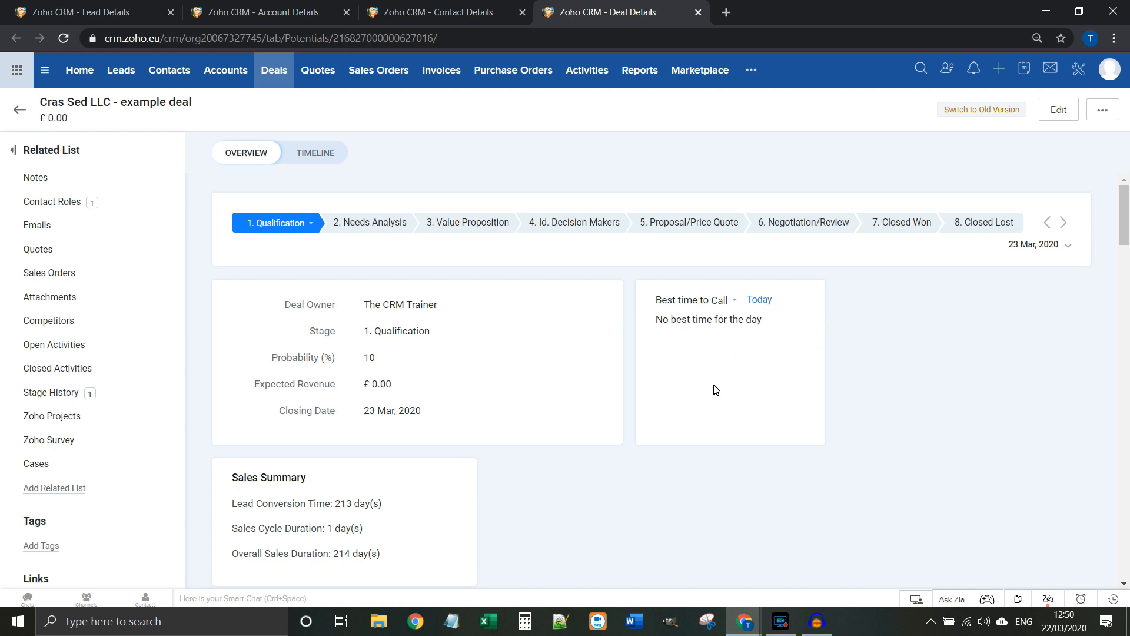
Step: Zoom the deal page out and check its activity timeline before returning to Overview
scroll(715, 390, down, 5)
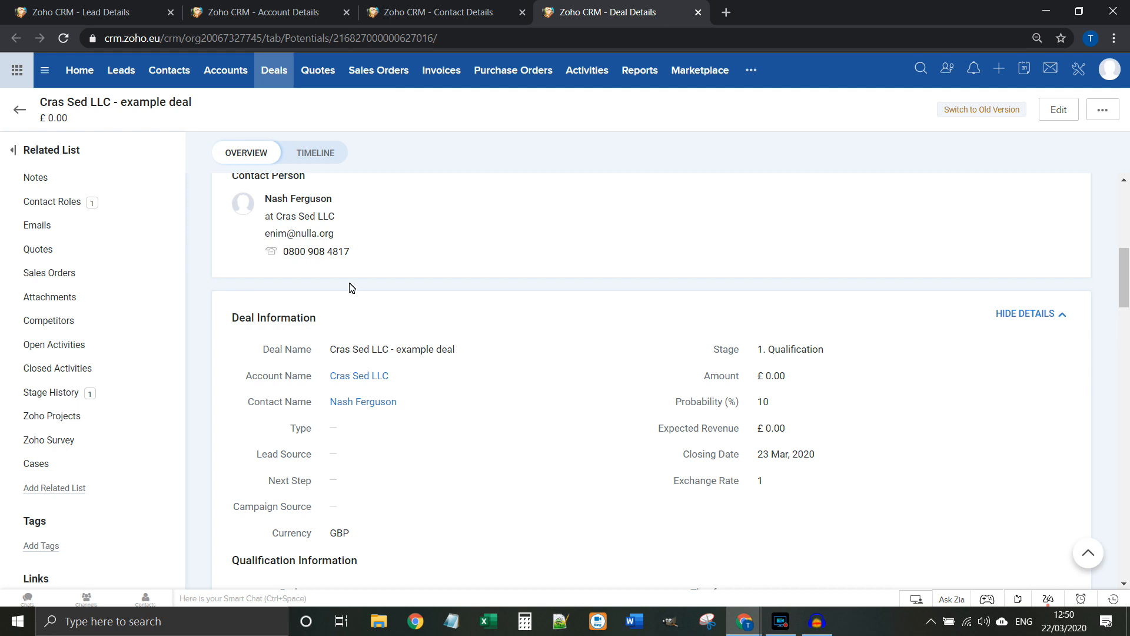
scroll(572, 404, up, 5)
key(ctrl+minus)
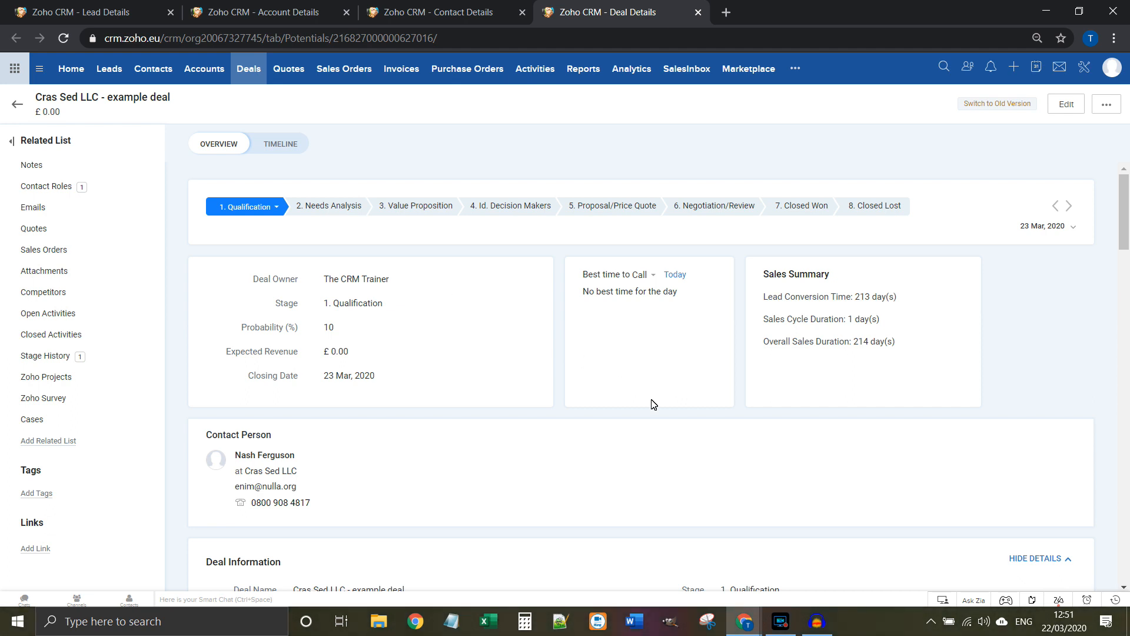
click(288, 141)
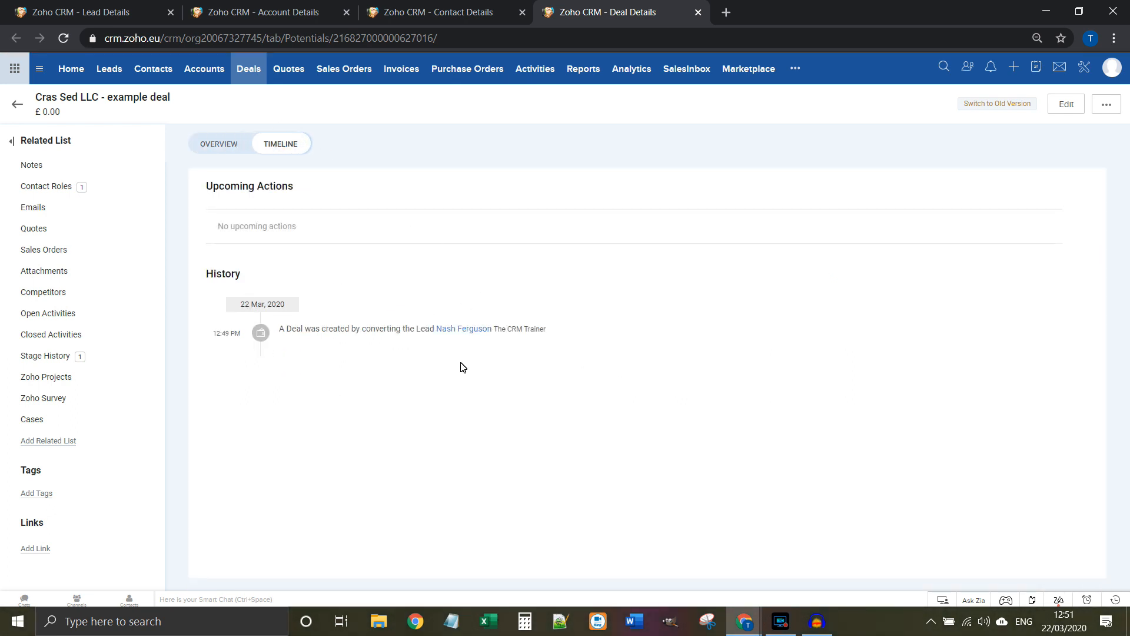
click(239, 144)
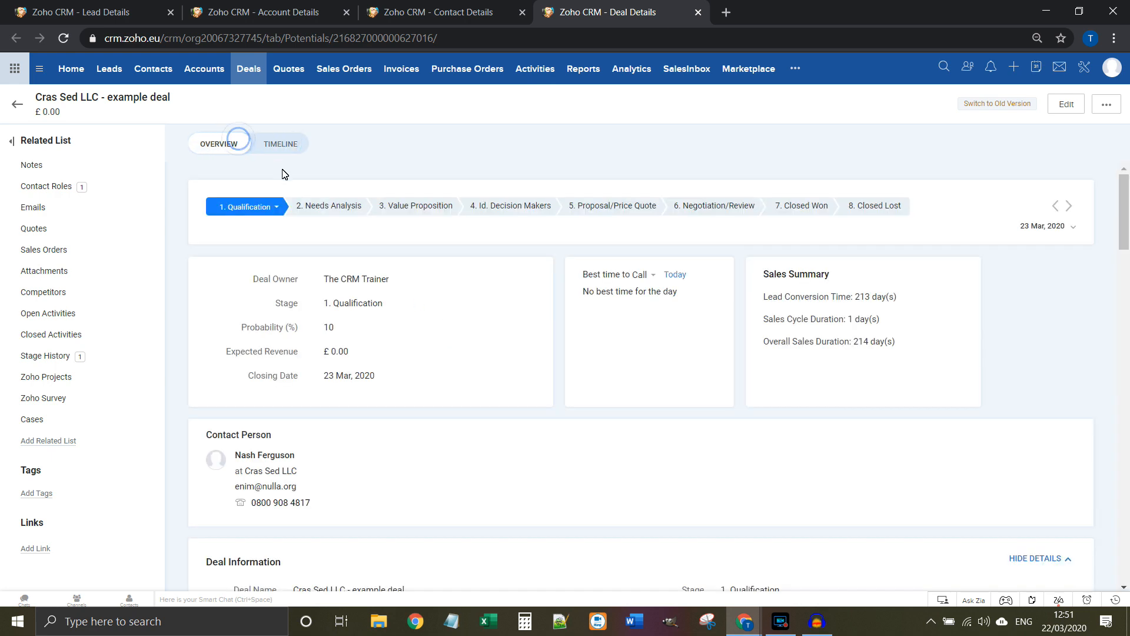
Step: Advance the deal to 2. Needs Analysis and confirm the change in its history
click(318, 209)
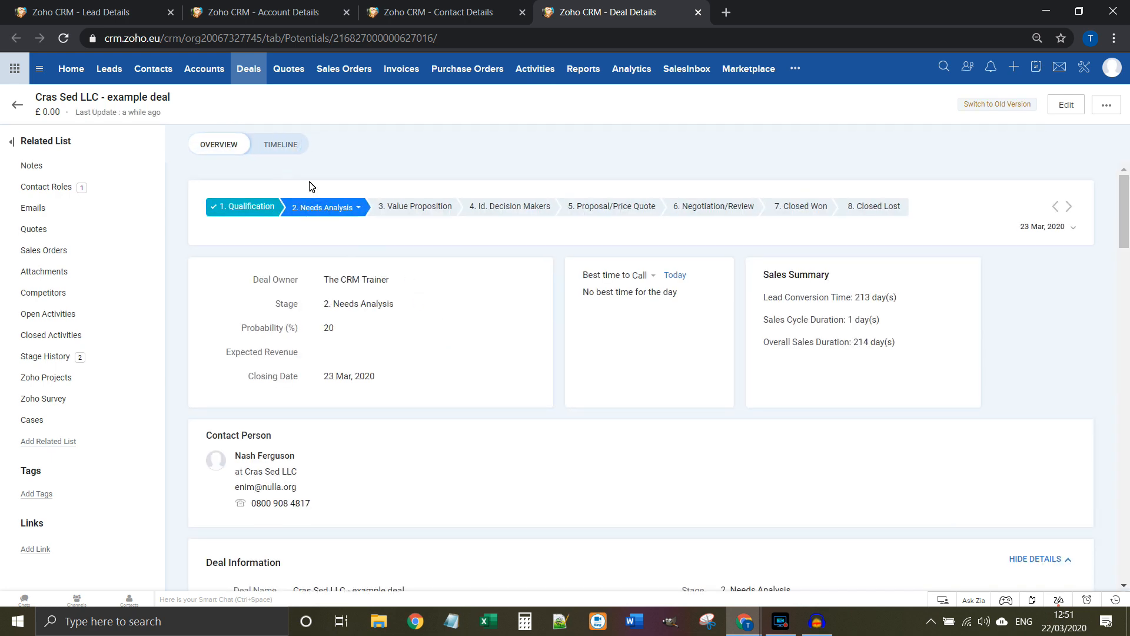
click(292, 146)
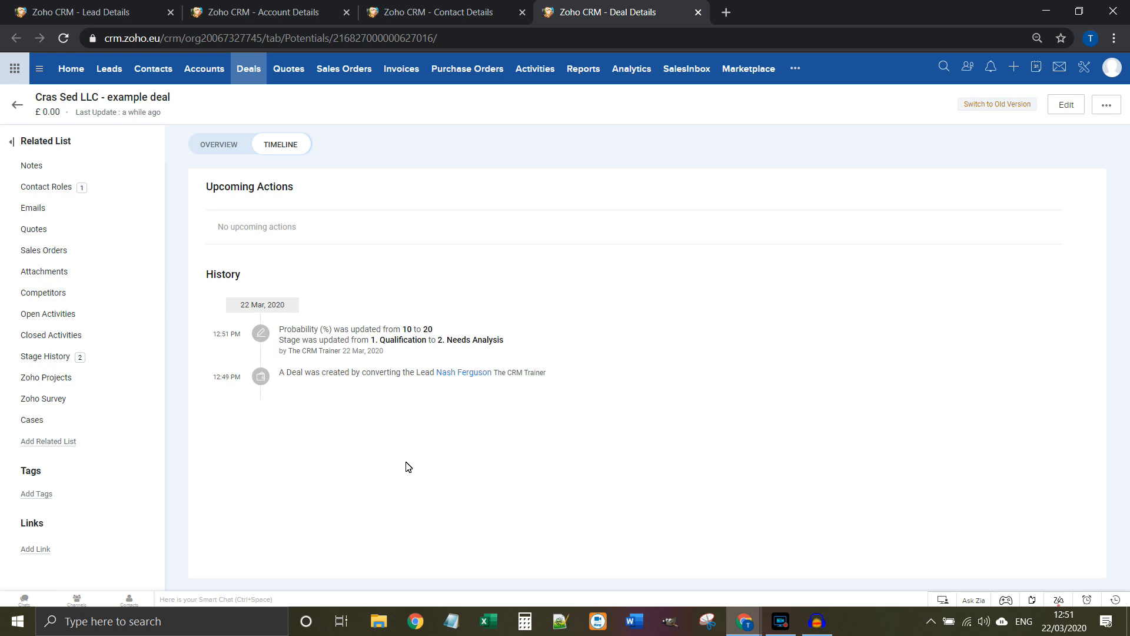
click(219, 146)
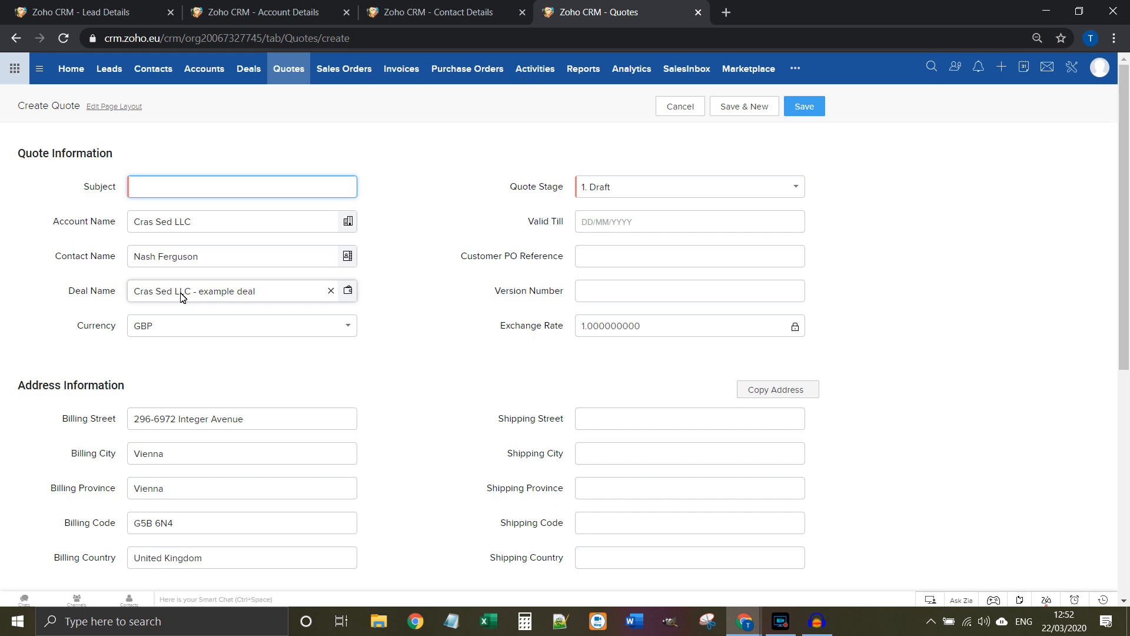
Step: Paste the subject 'Quote for training', keep stage 1. Draft, and set Valid Till to 23/03/2020
text(Quote for training)
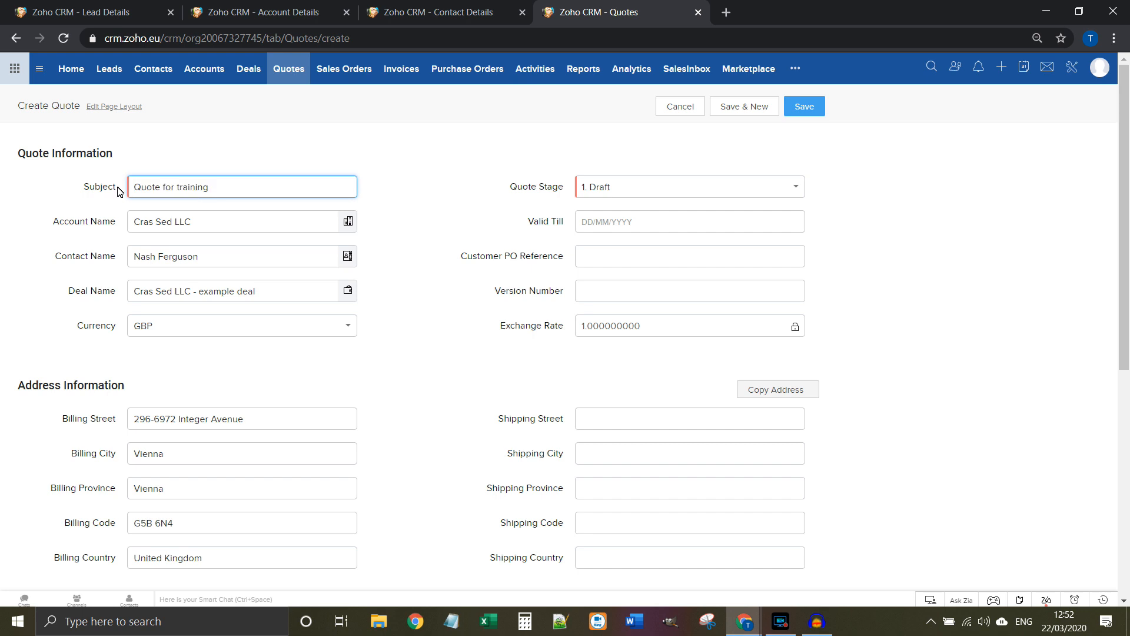
click(660, 193)
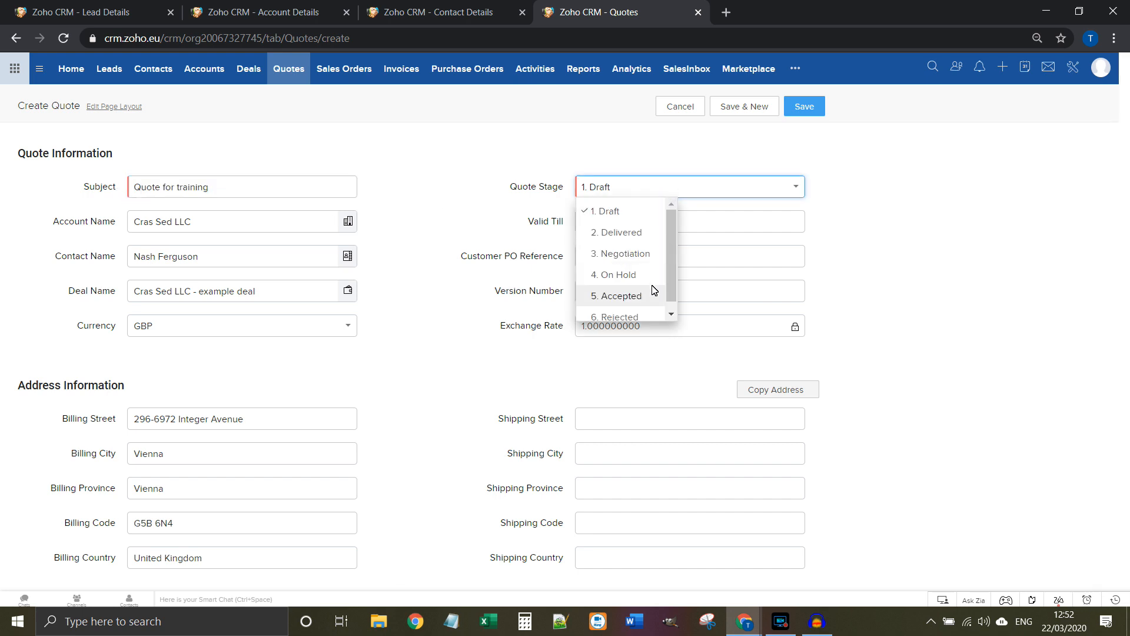
click(616, 154)
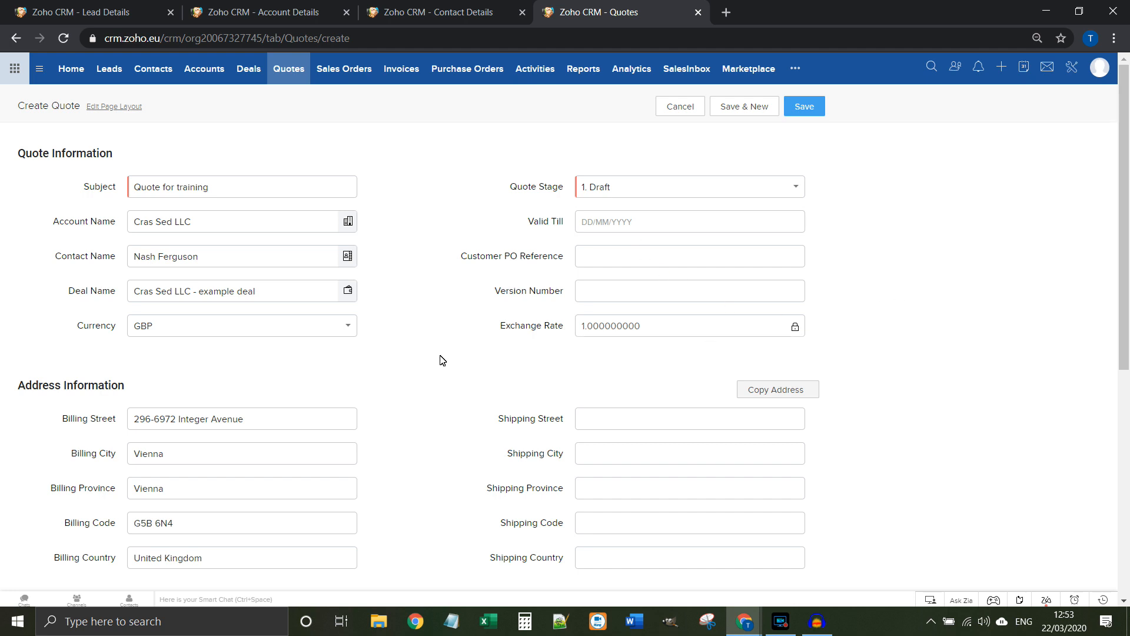
click(599, 222)
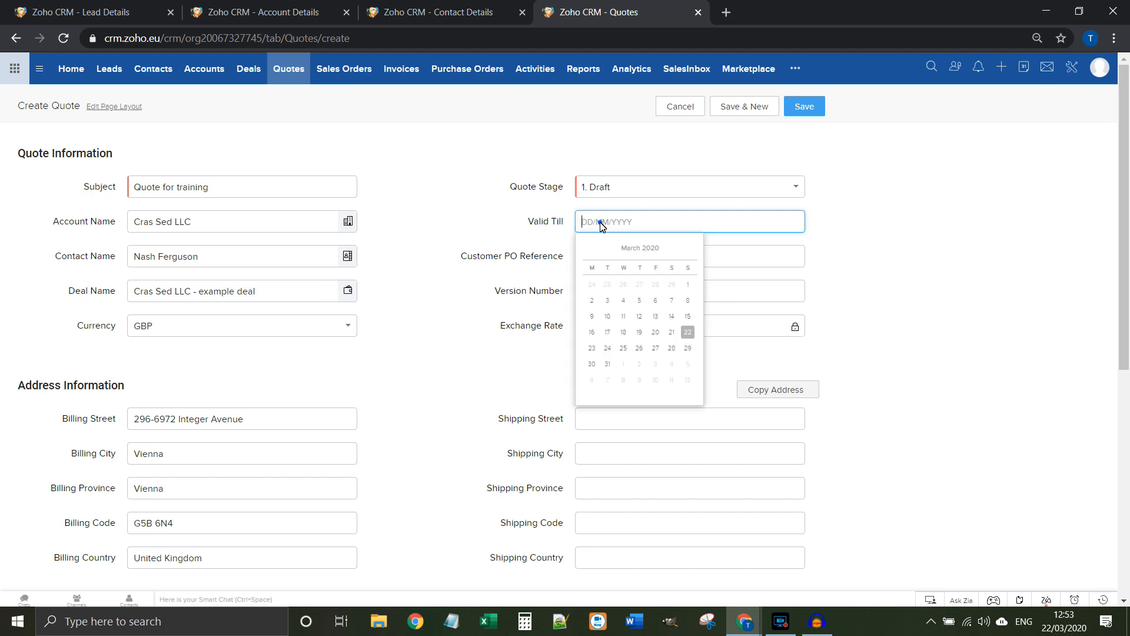
click(591, 348)
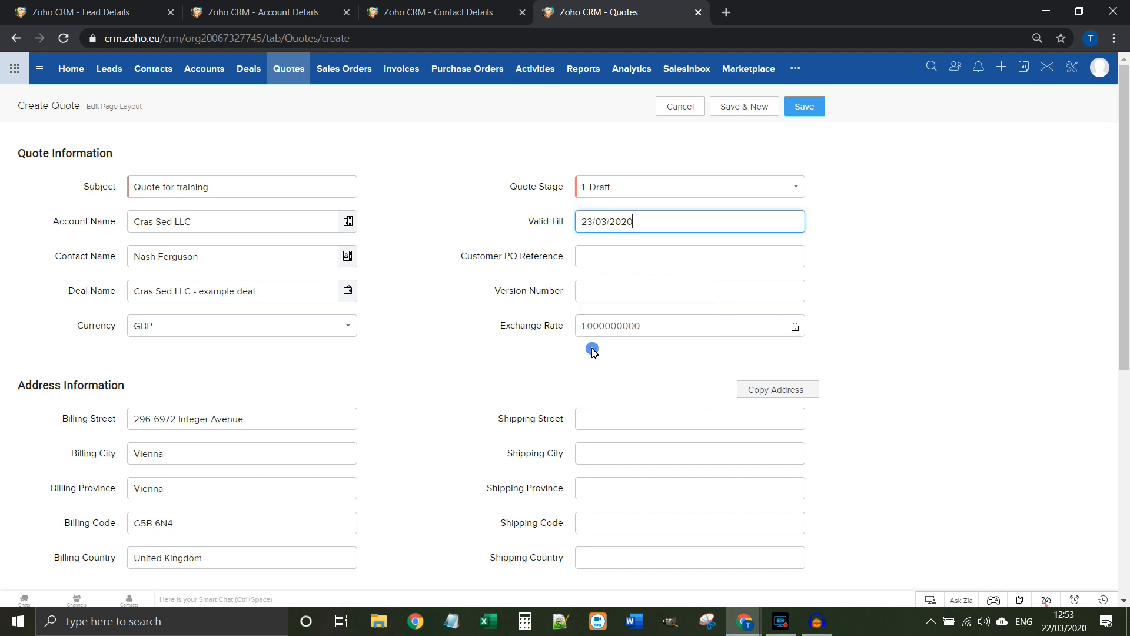
click(603, 264)
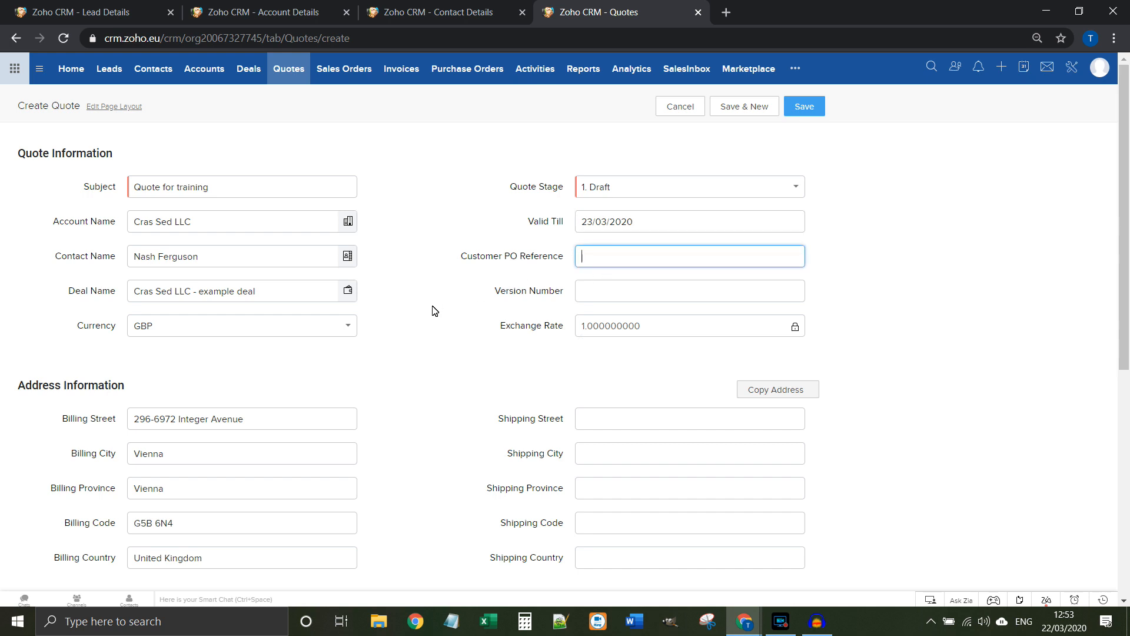
scroll(434, 315, down, 3)
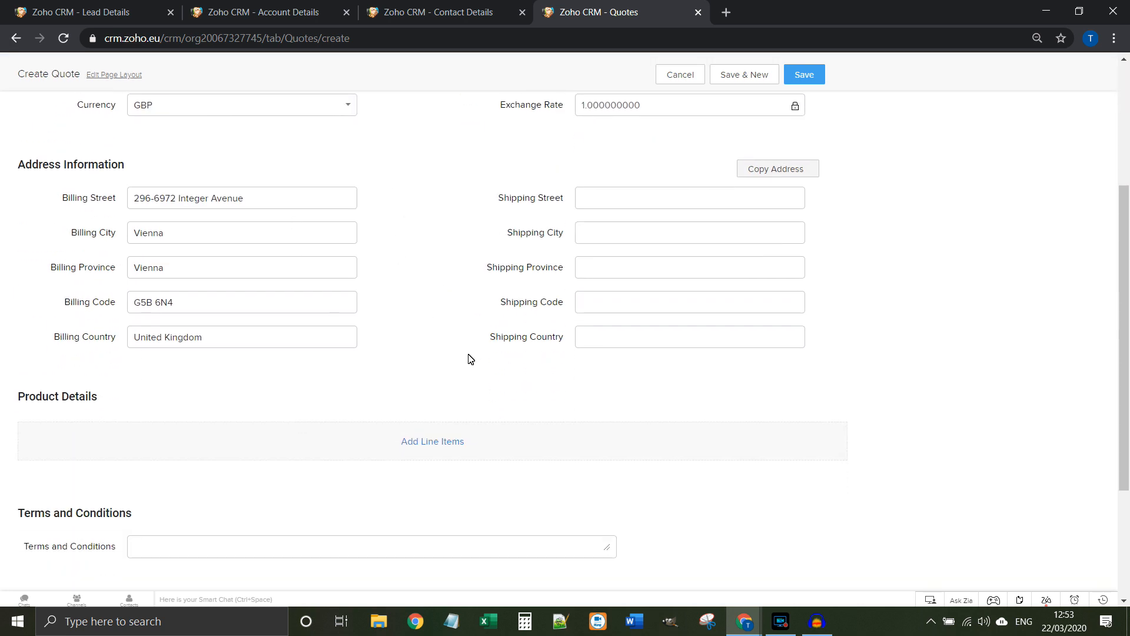
Step: Add the Training Day (T1) product to the quote with quantity 2
click(443, 455)
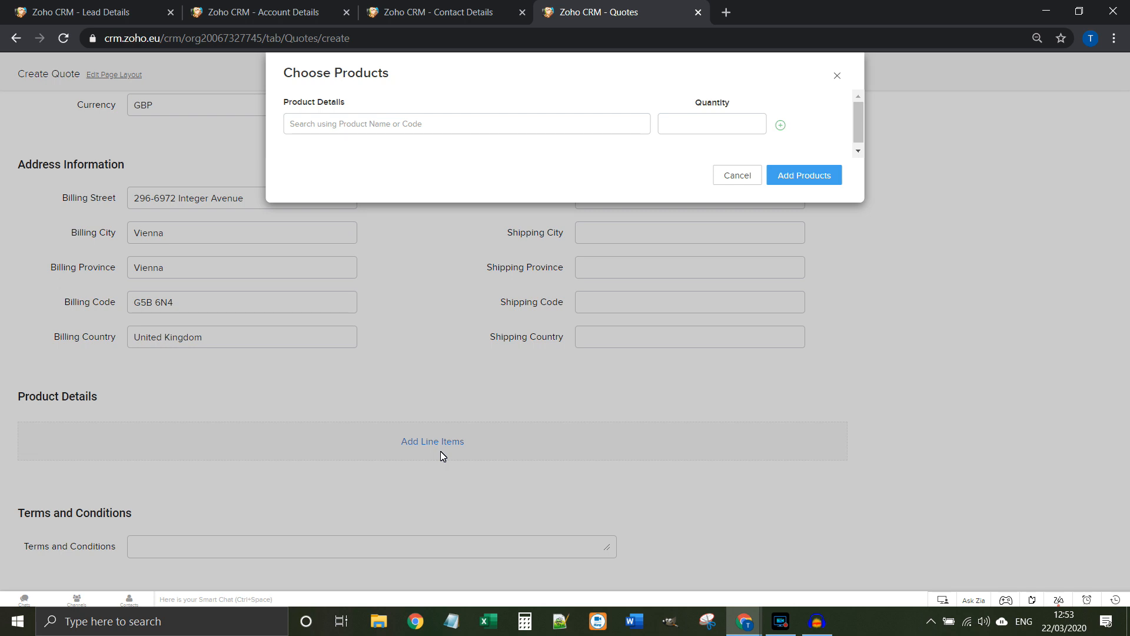
click(424, 125)
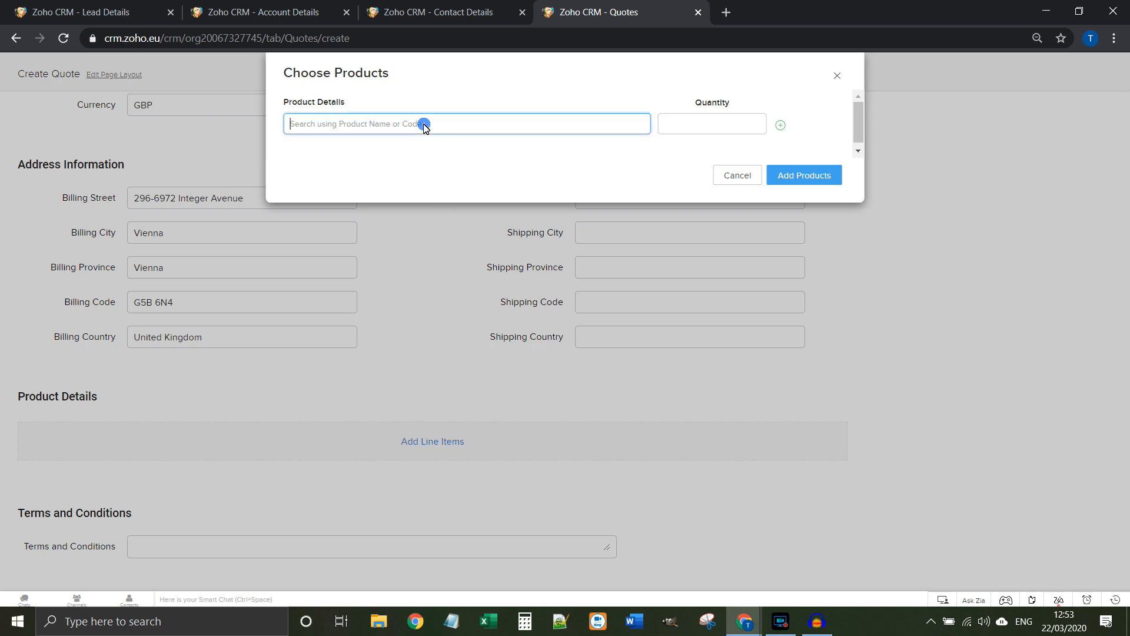
text(traini)
click(409, 176)
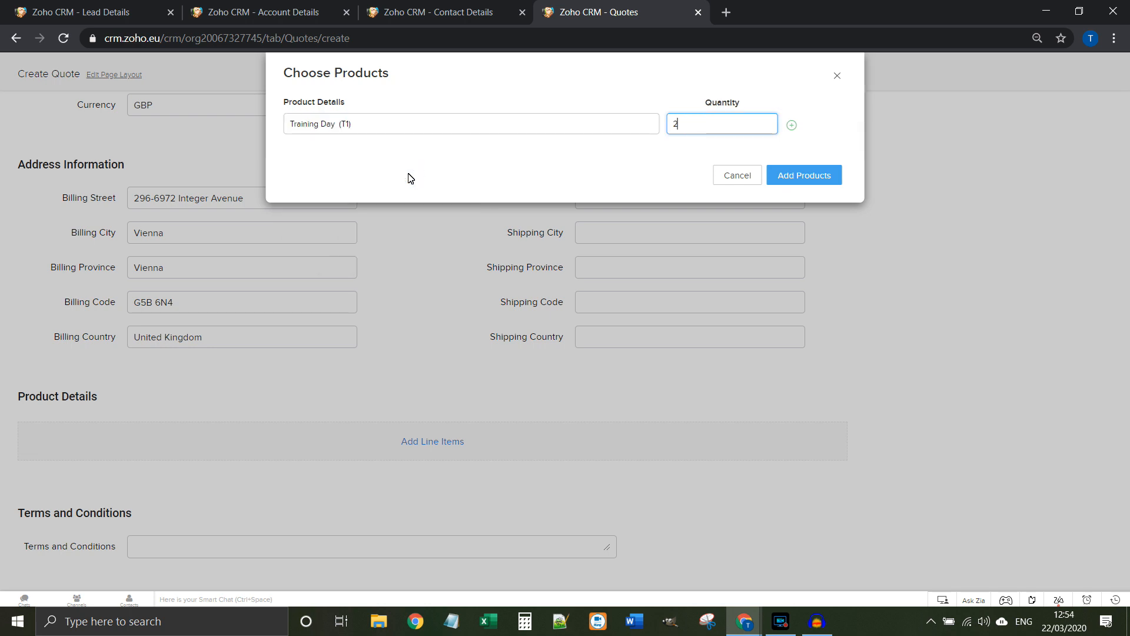
text(2)
click(789, 180)
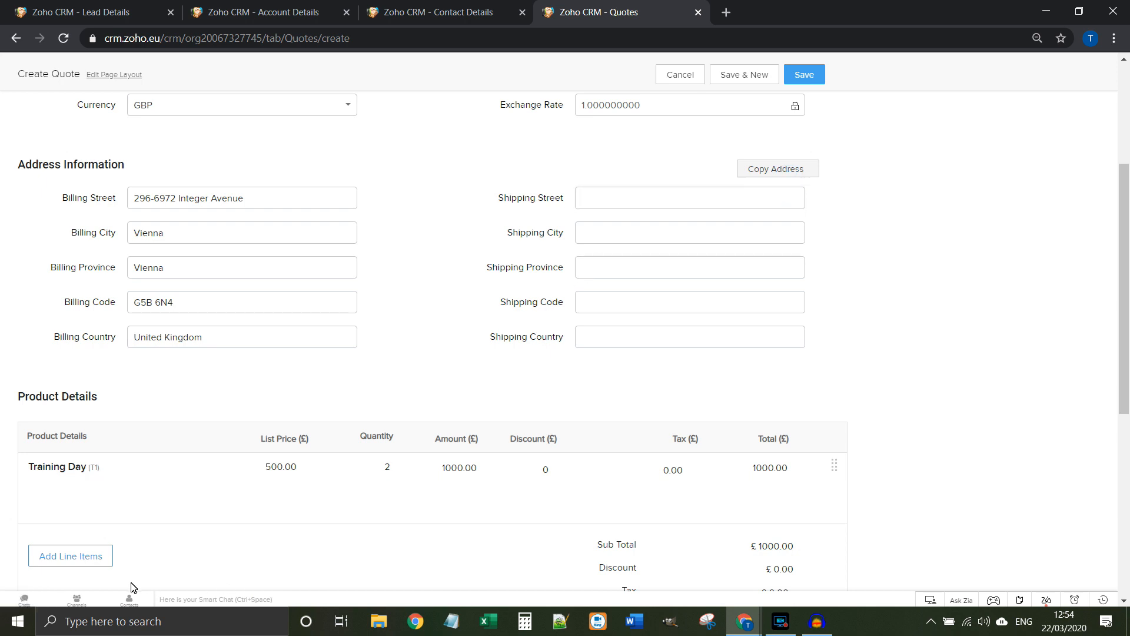
click(100, 565)
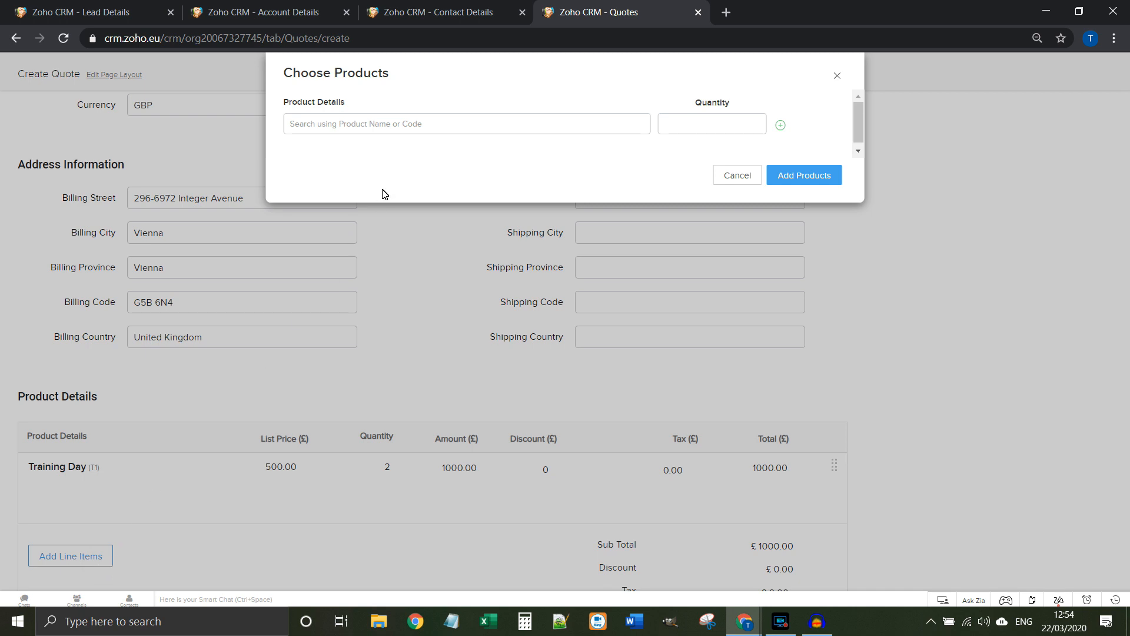
click(429, 126)
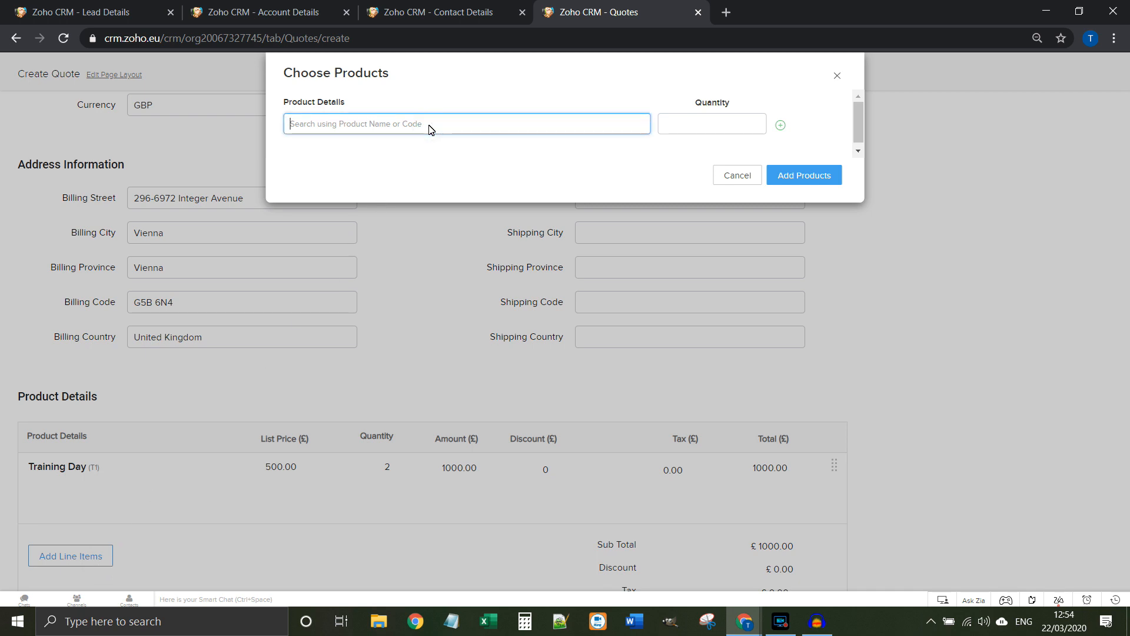
text(training)
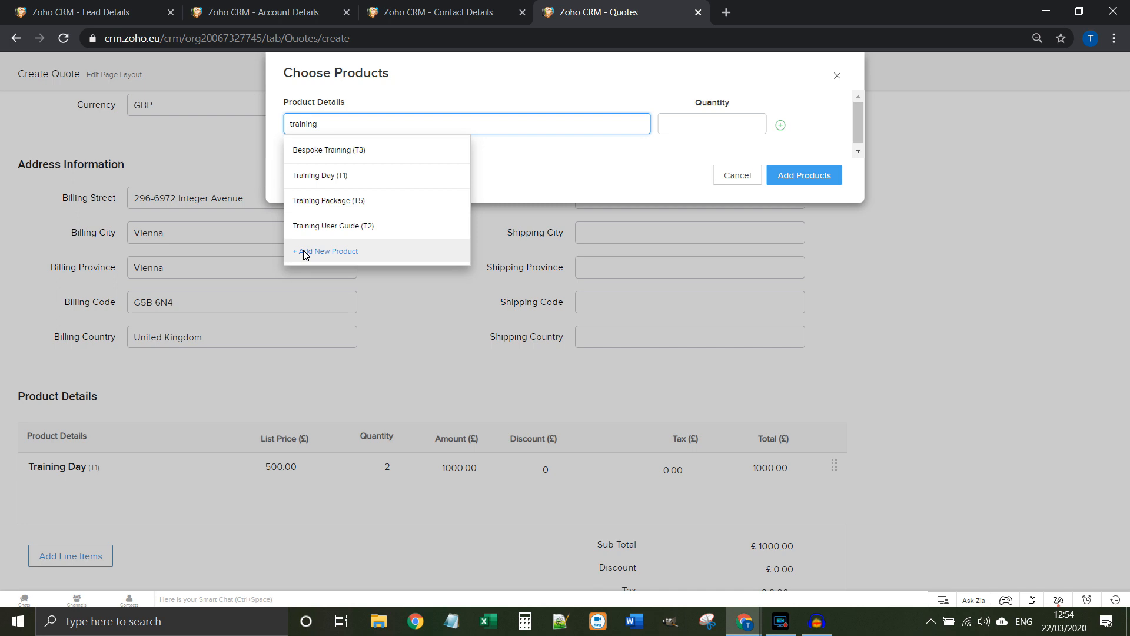
click(745, 179)
Step: Change the Training Day line to list price 600 and quantity 3, with no discount
click(277, 466)
double_click(277, 467)
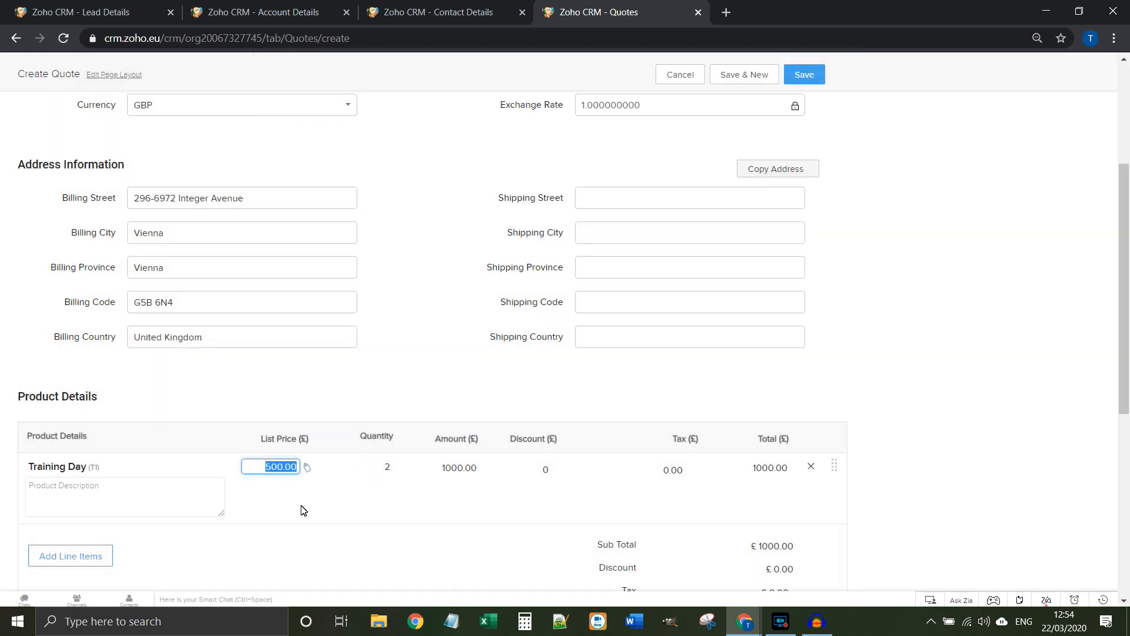
key(BackSpace)
text(600)
click(386, 467)
text(3)
click(428, 545)
click(536, 470)
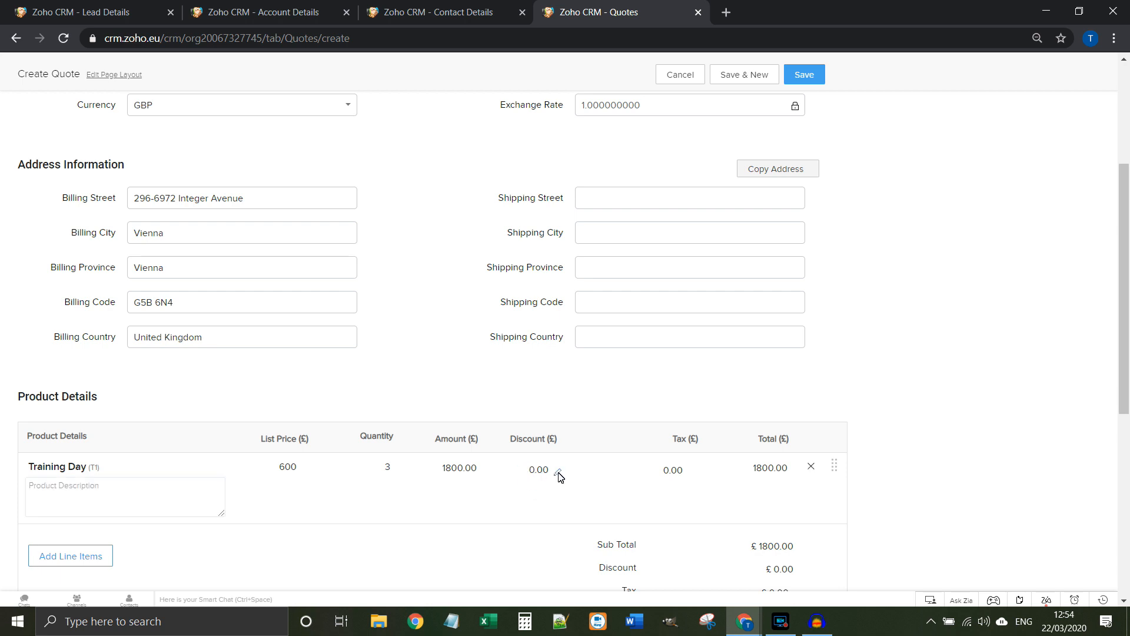
click(558, 473)
scroll(579, 580, down, 2)
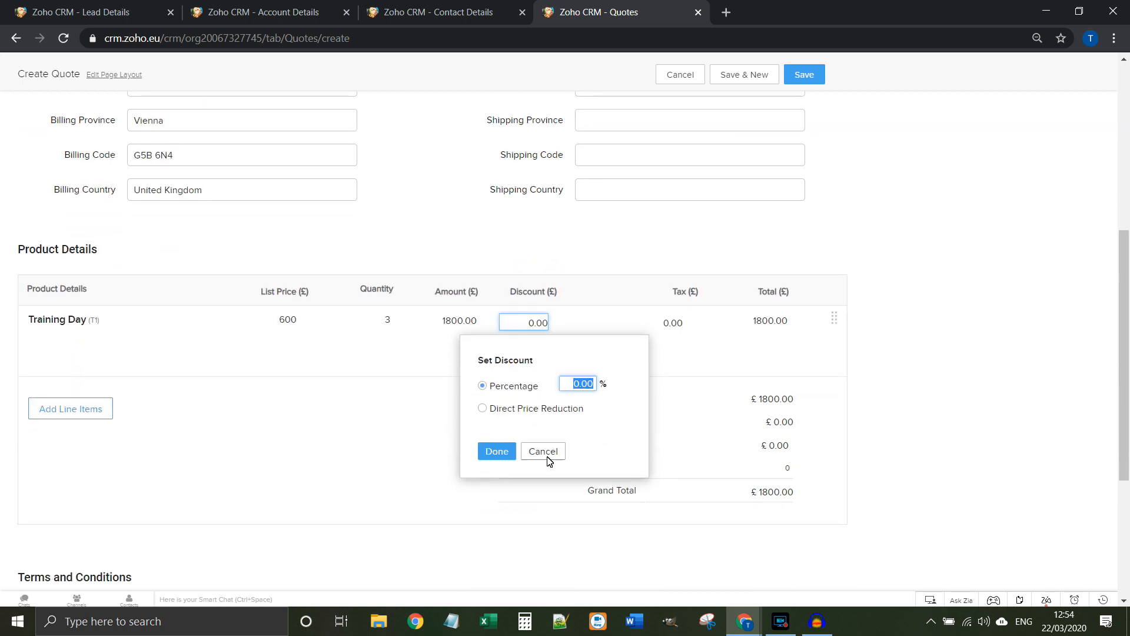
click(543, 452)
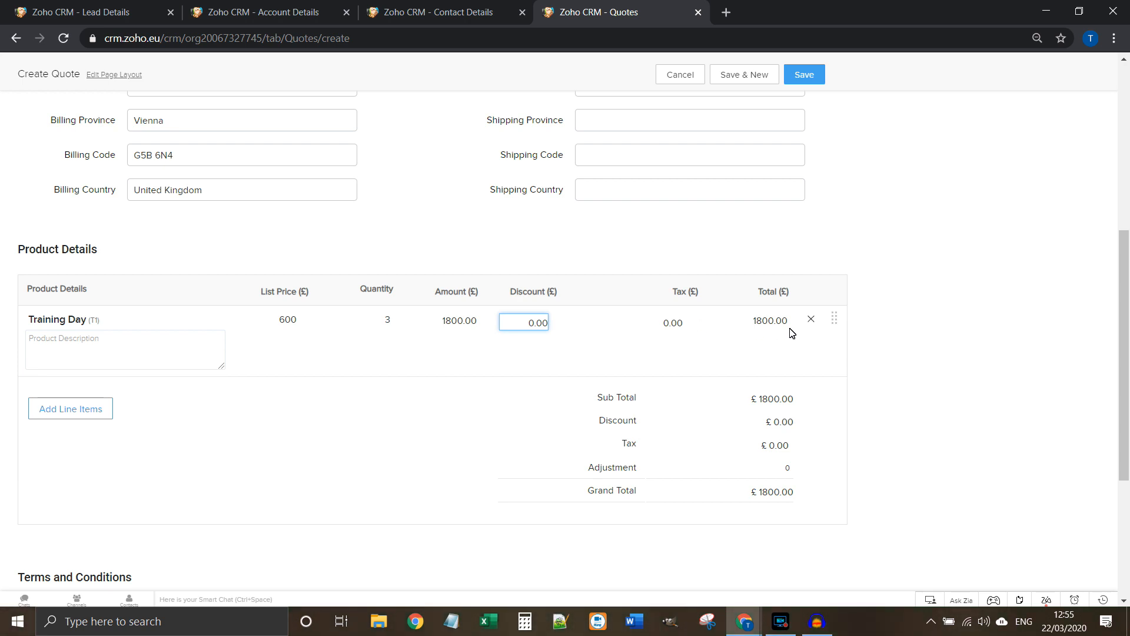
click(103, 354)
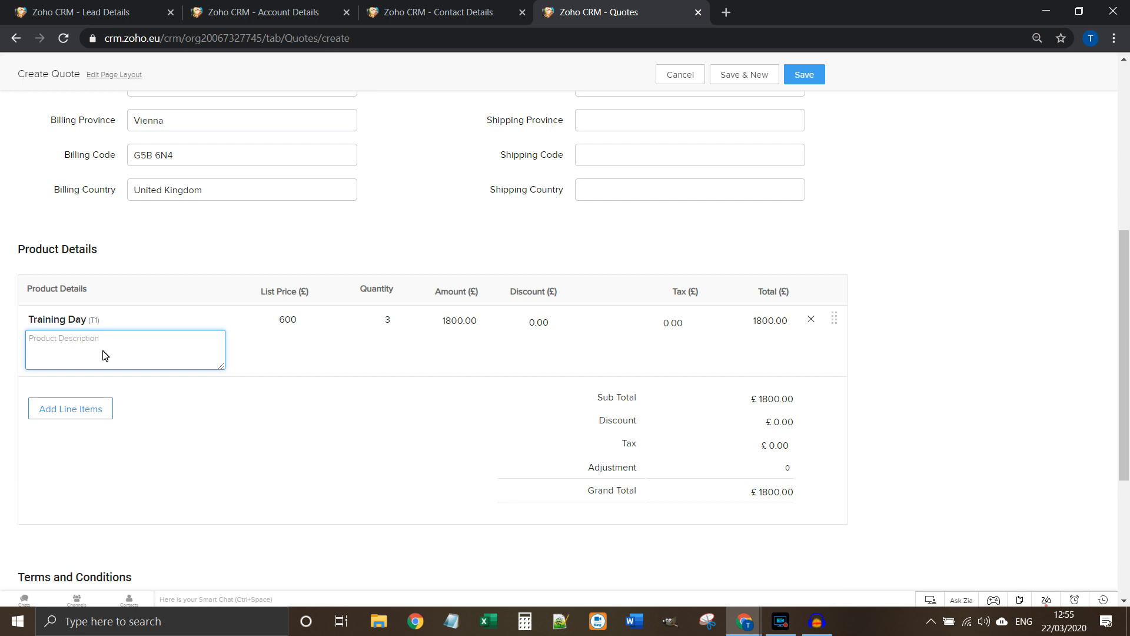
click(445, 412)
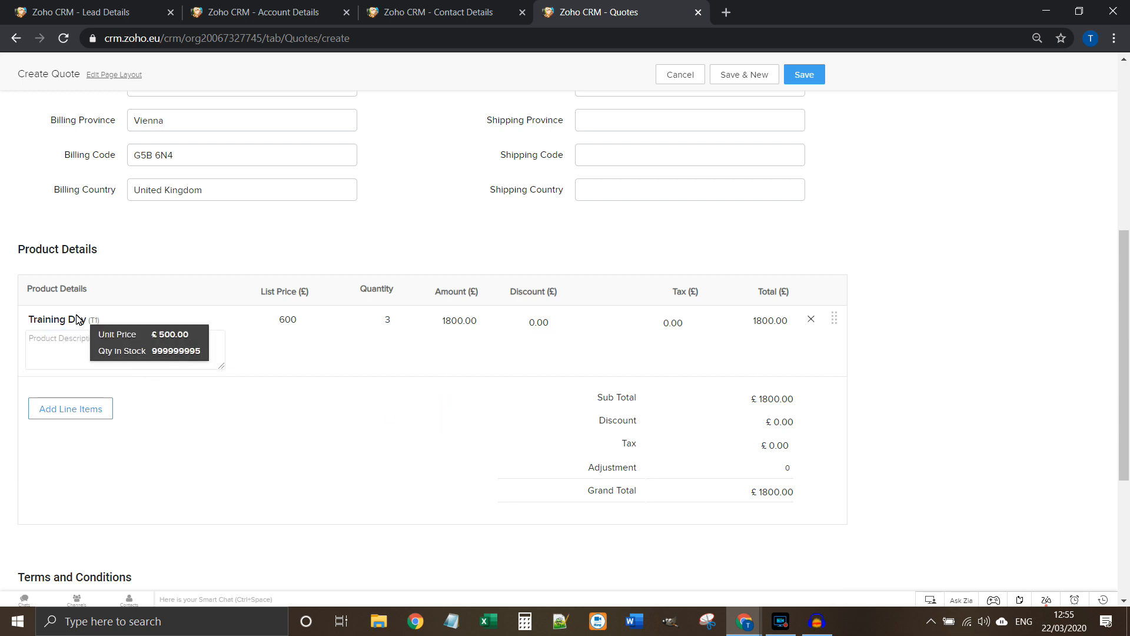
Step: Add a Training User Guide (T2) line, bringing the grand total to £2600
click(43, 415)
click(380, 126)
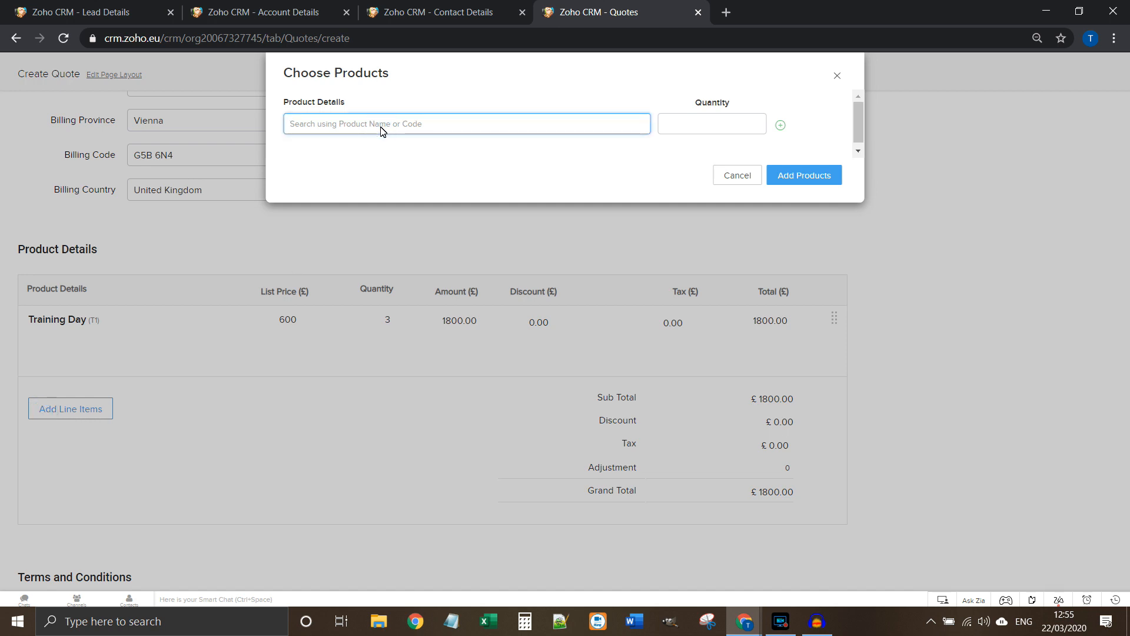
text(trai)
click(388, 224)
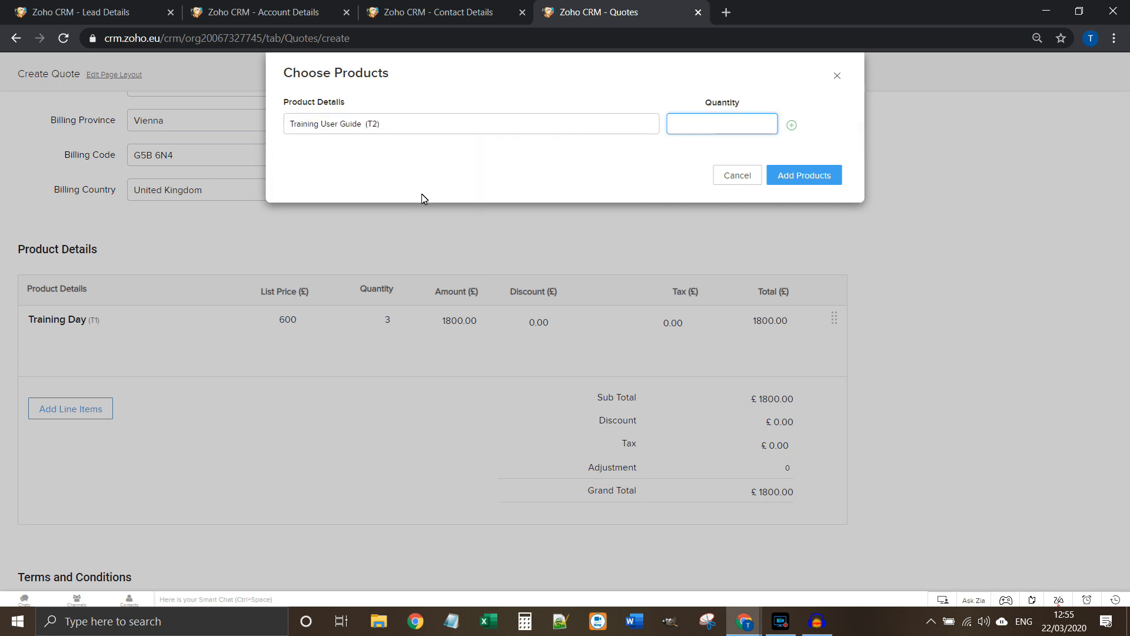
click(788, 174)
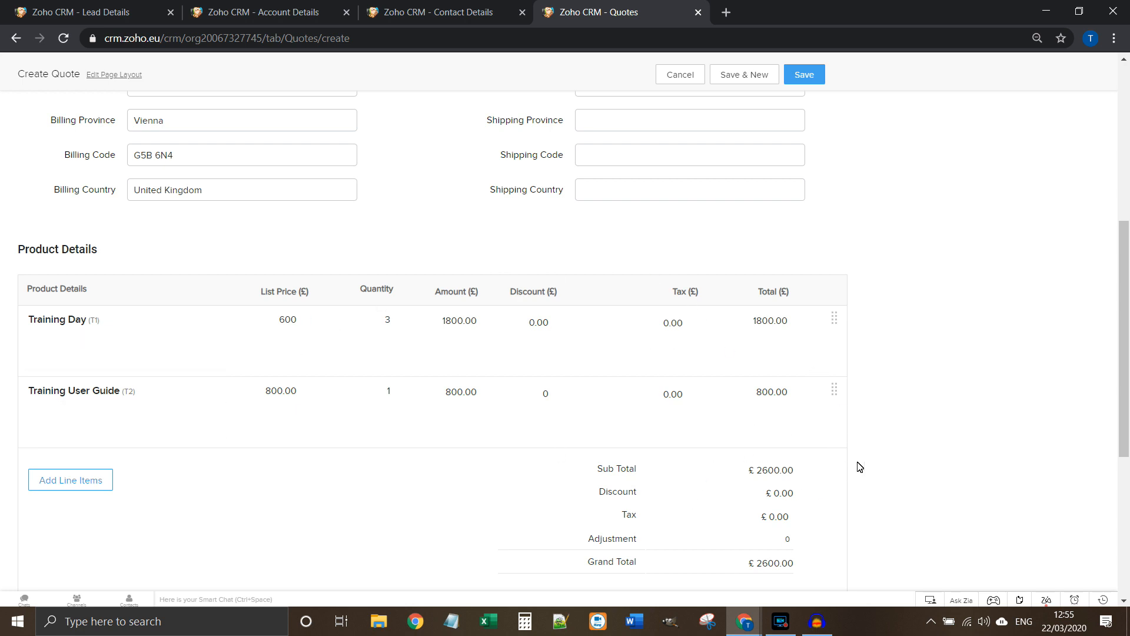
Step: Save the quote and open the 'Quote for training' record from the deal's Quotes list
click(814, 83)
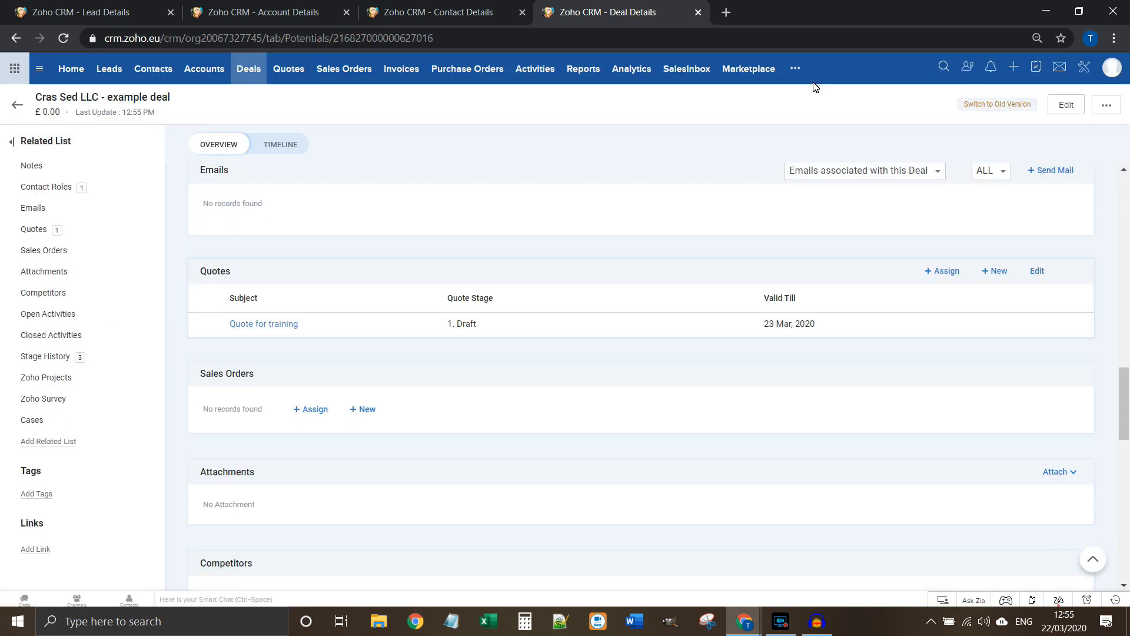
click(246, 235)
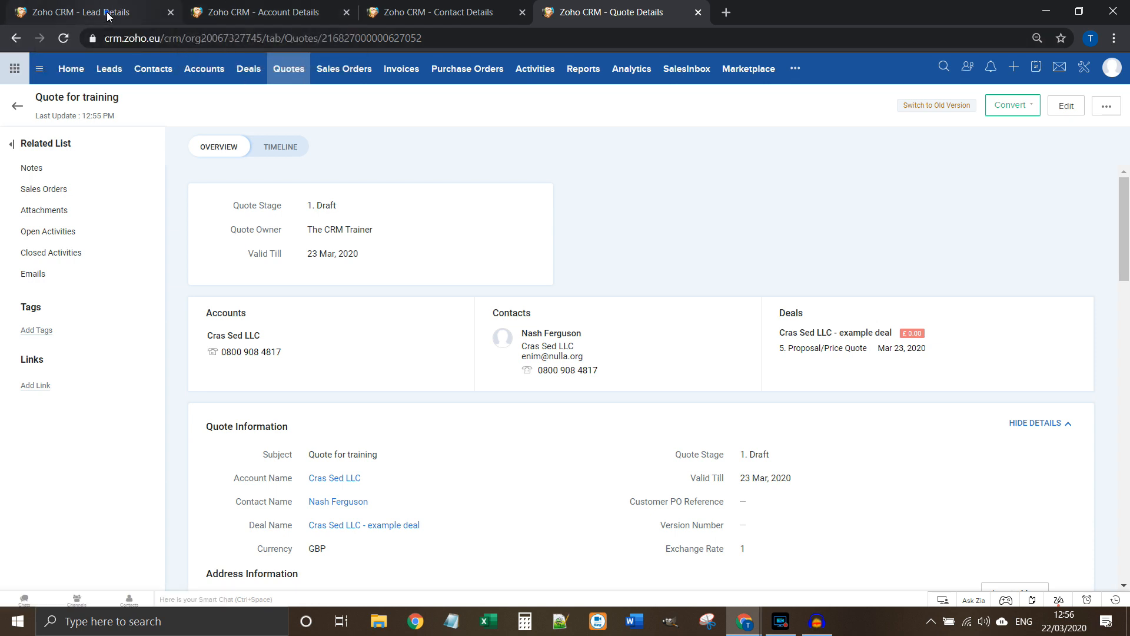
click(154, 12)
right_click(206, 251)
click(238, 263)
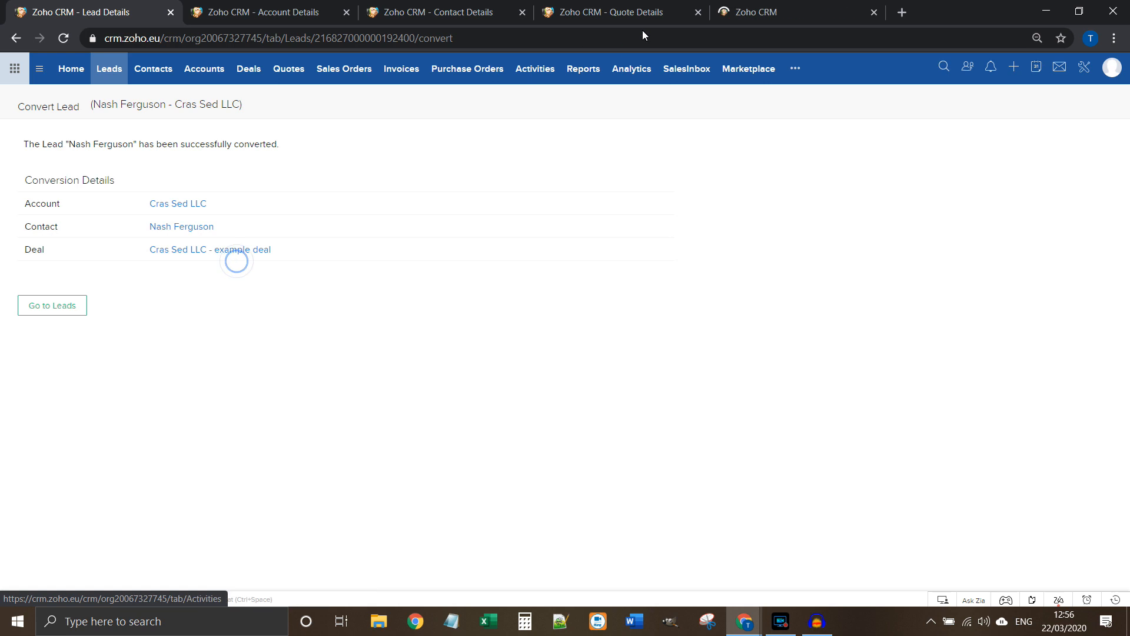
click(743, 12)
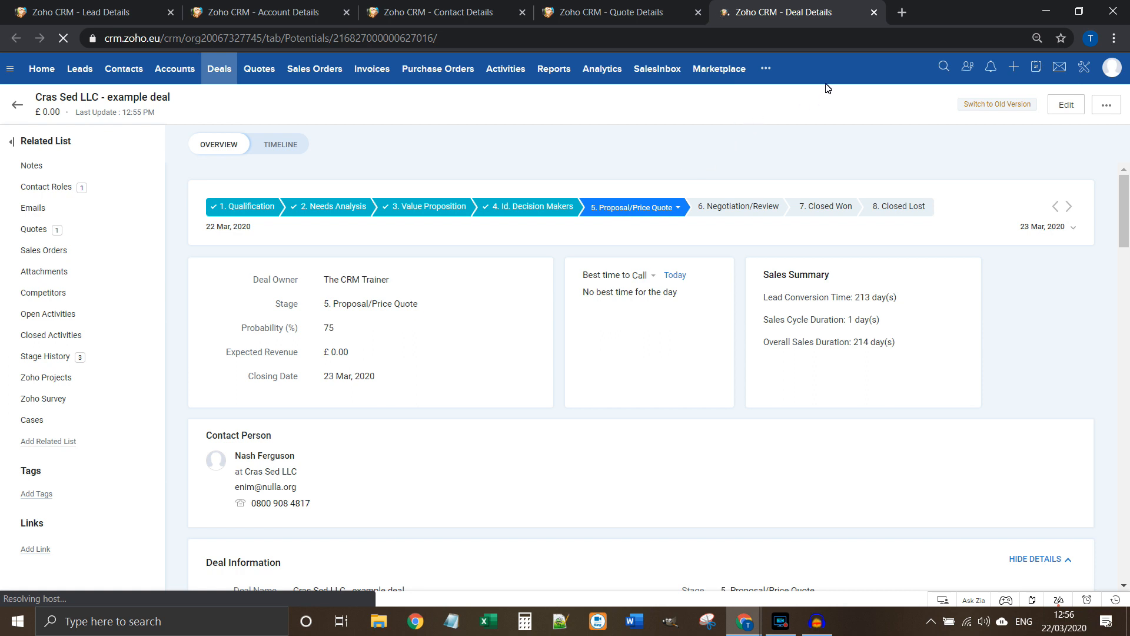
click(873, 13)
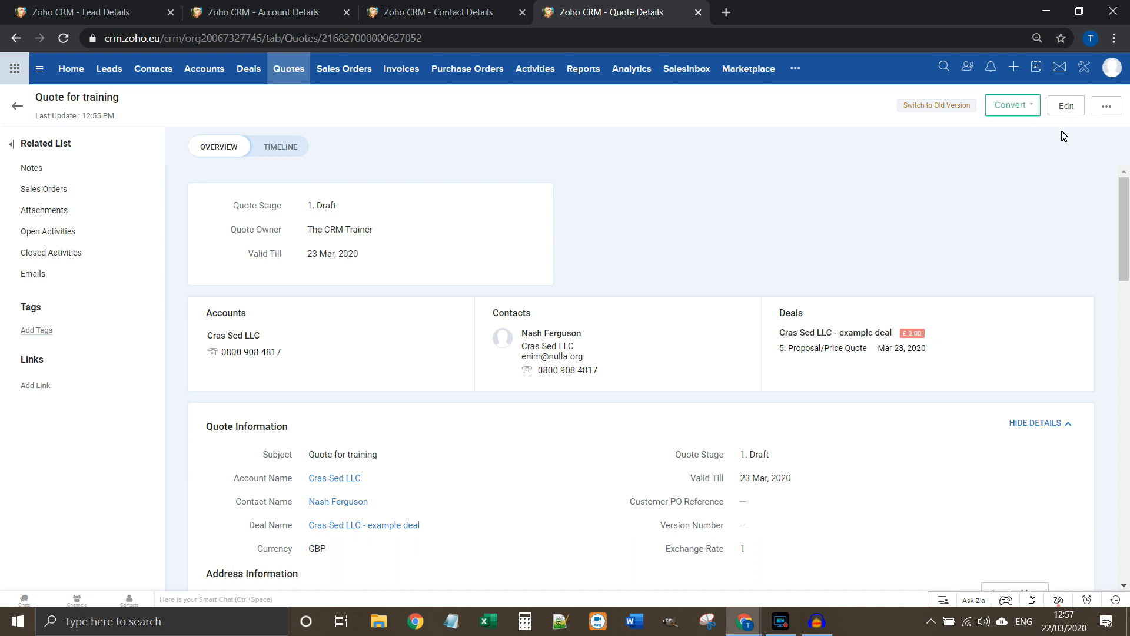
Step: Send mail from the quote using Quote example template, attaching QT_Quote for training.pdf
click(1105, 108)
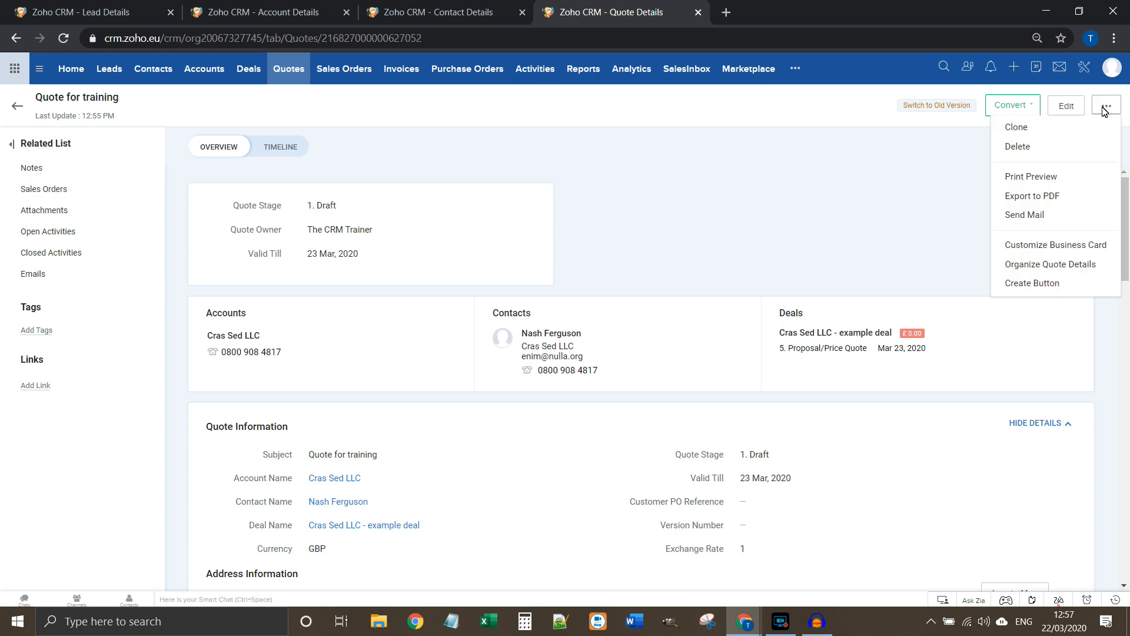
click(1067, 222)
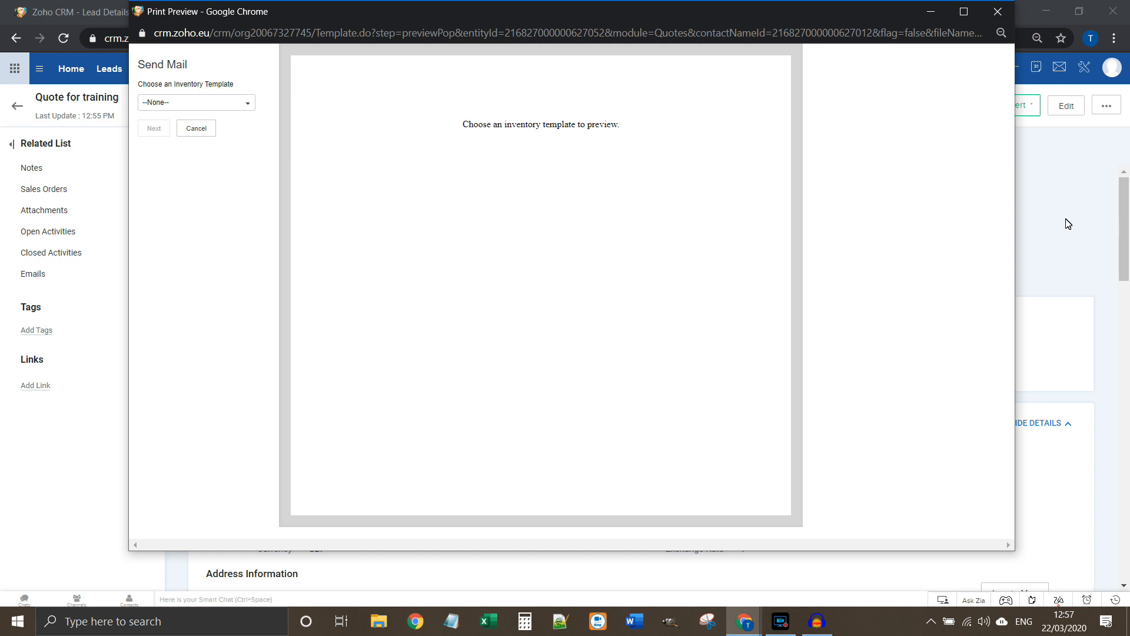
click(191, 106)
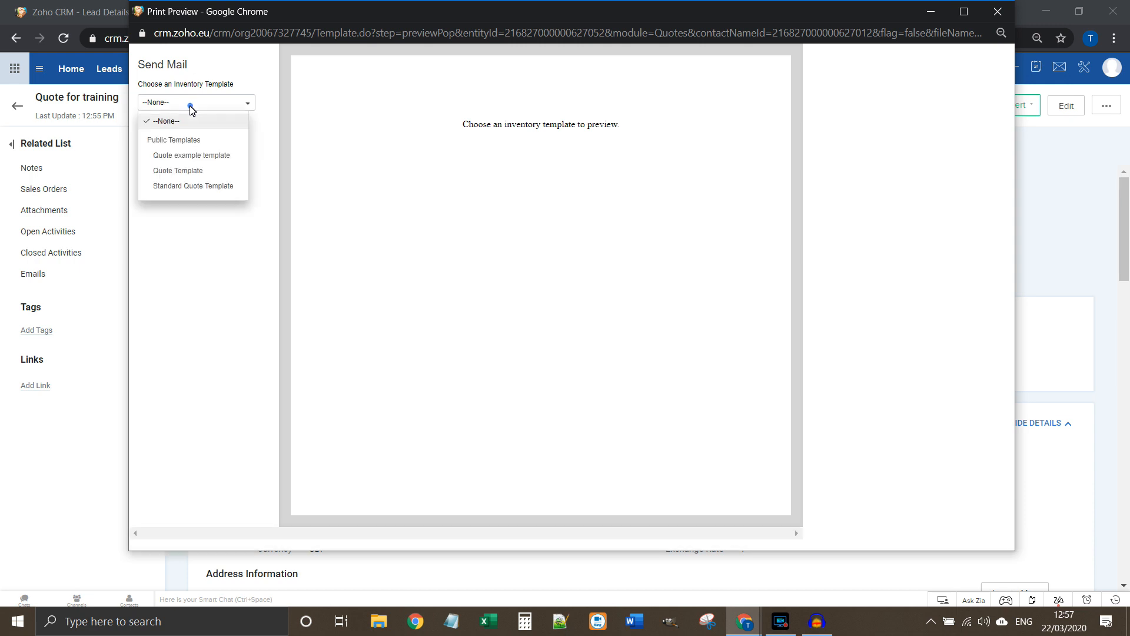
click(201, 156)
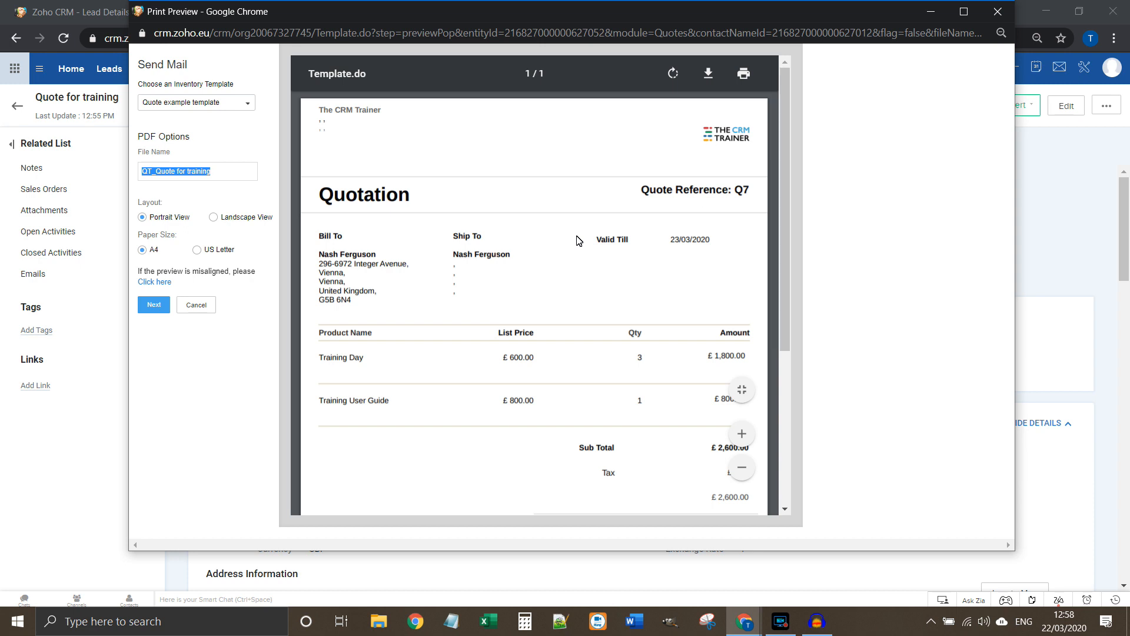
click(218, 171)
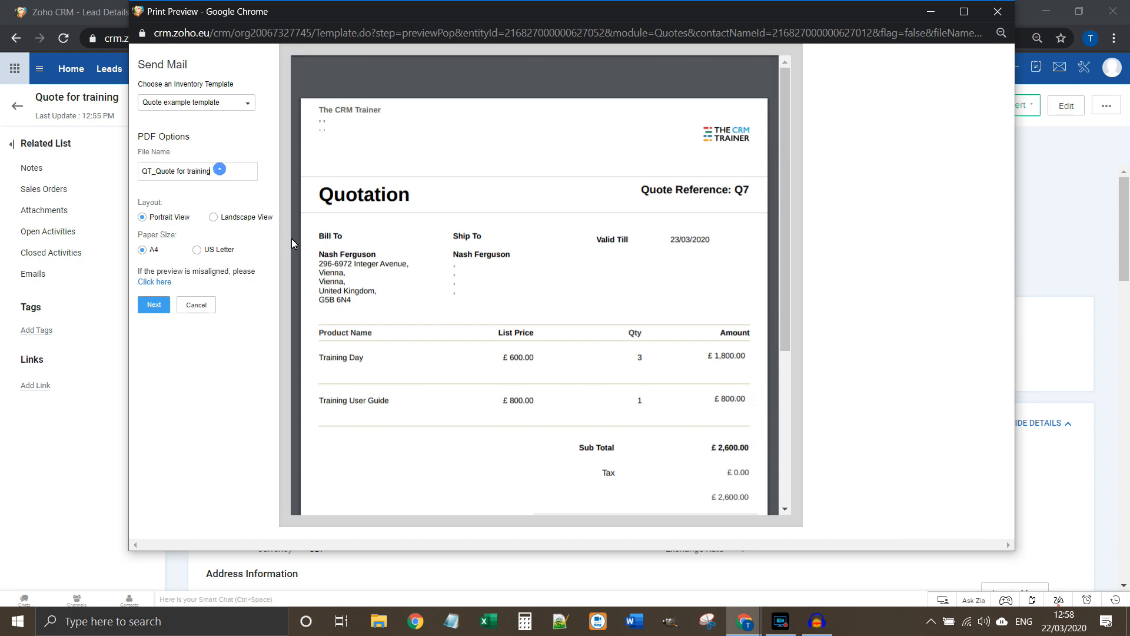
click(150, 306)
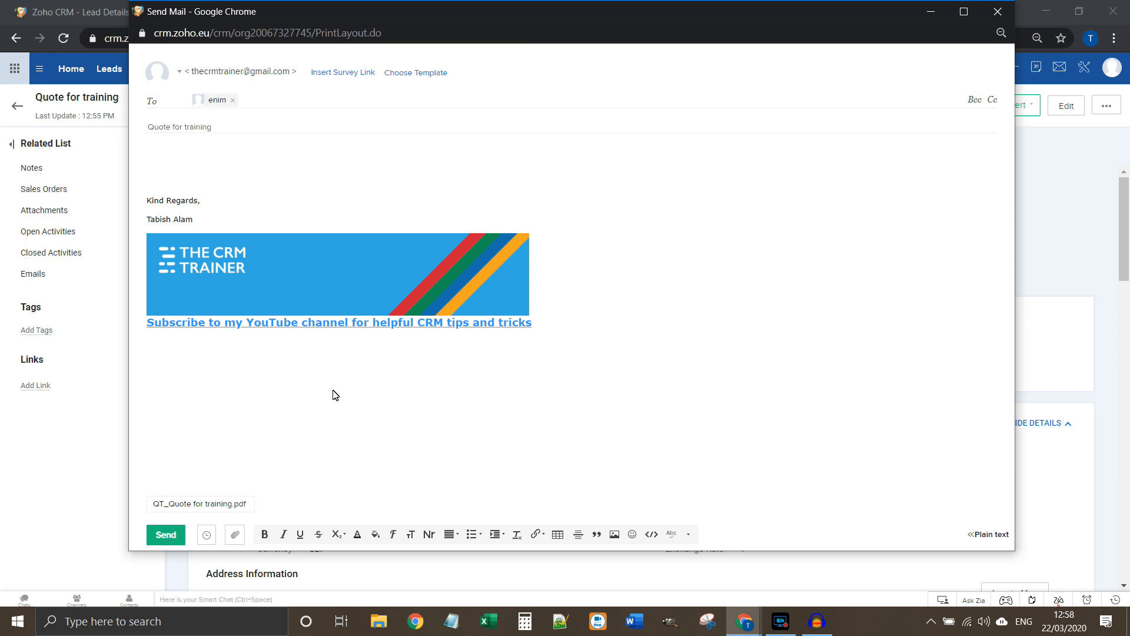
Step: Fill the email from the 'Quote covering email - standard' template, leaving it unscheduled
click(406, 73)
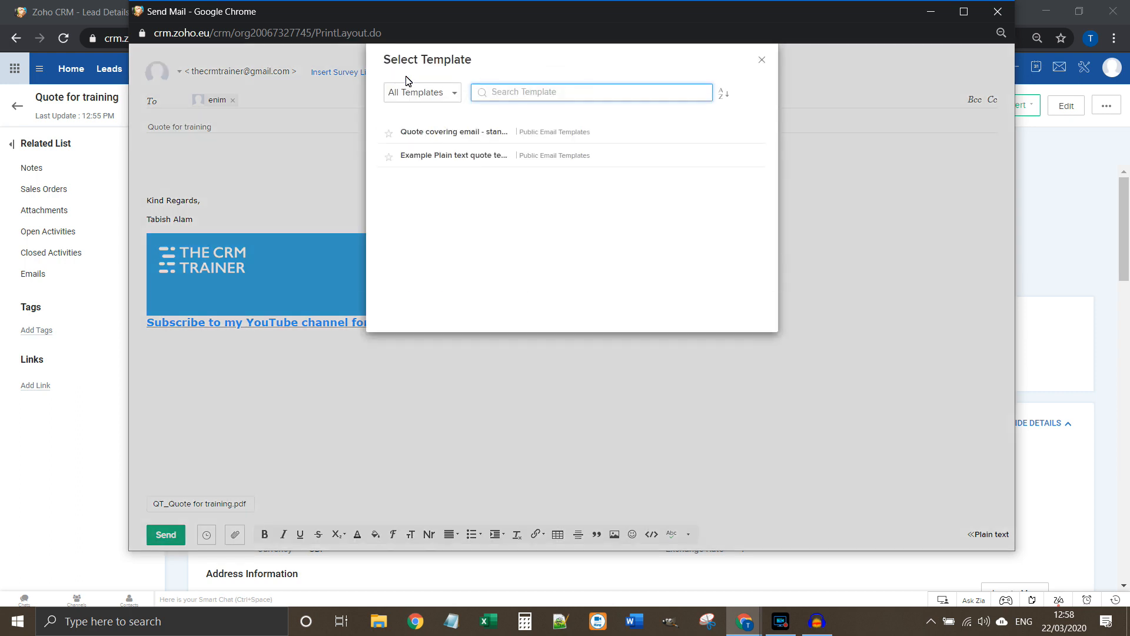
click(437, 133)
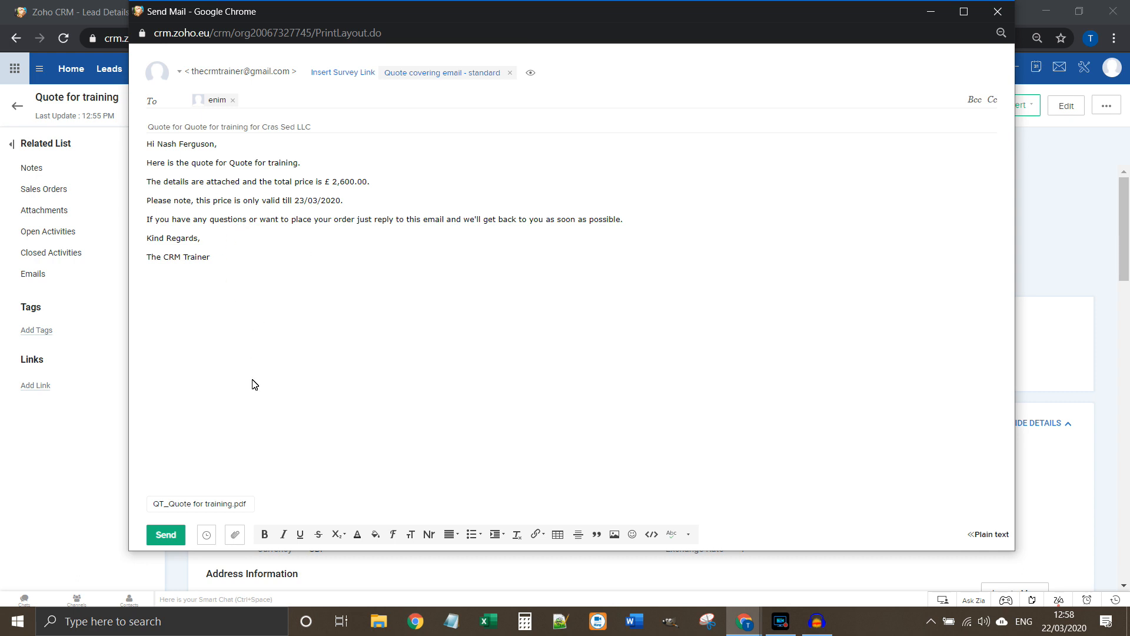
click(201, 535)
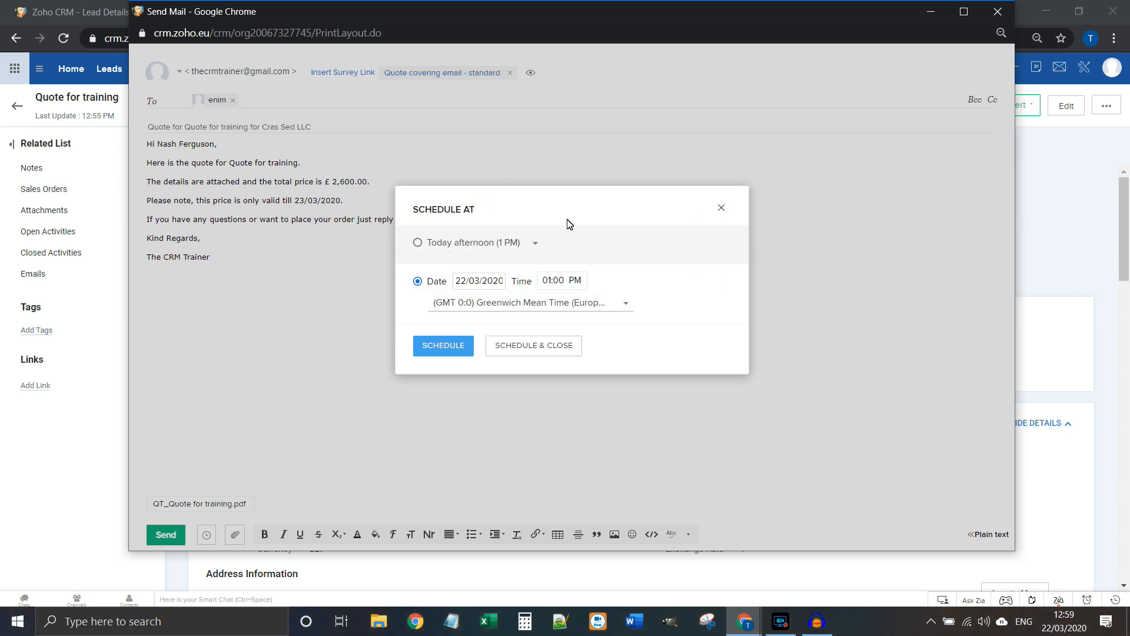
click(722, 208)
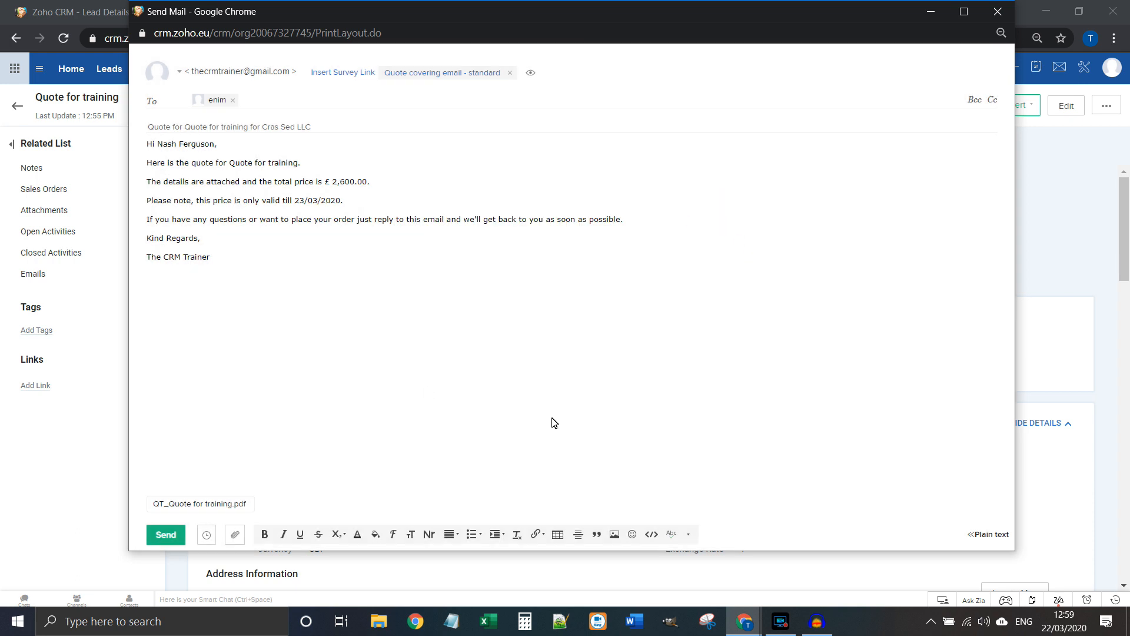
Step: Review the email body text and send the quote email
click(234, 242)
drag(260, 165, 270, 262)
click(270, 286)
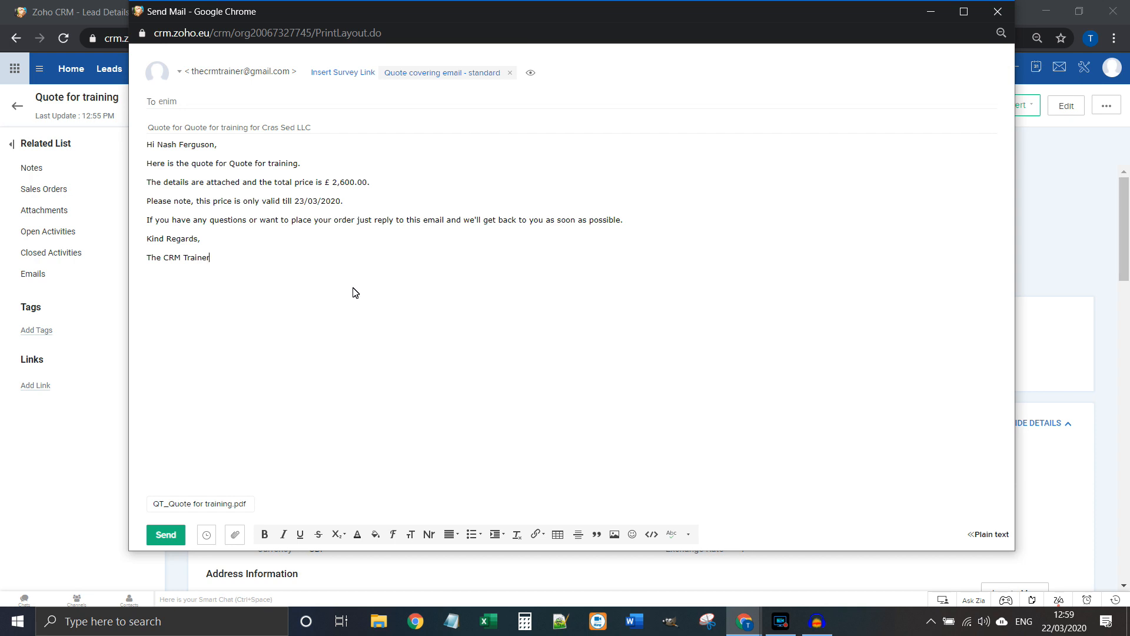
click(166, 534)
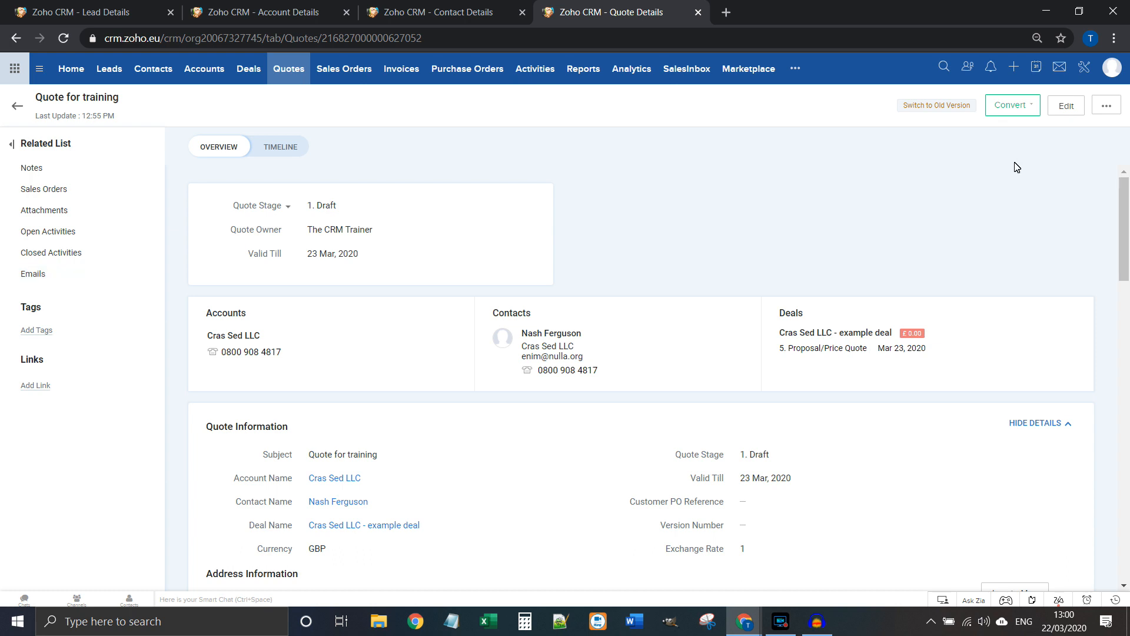
Step: Convert 'Quote for training' into a sales order
click(1013, 106)
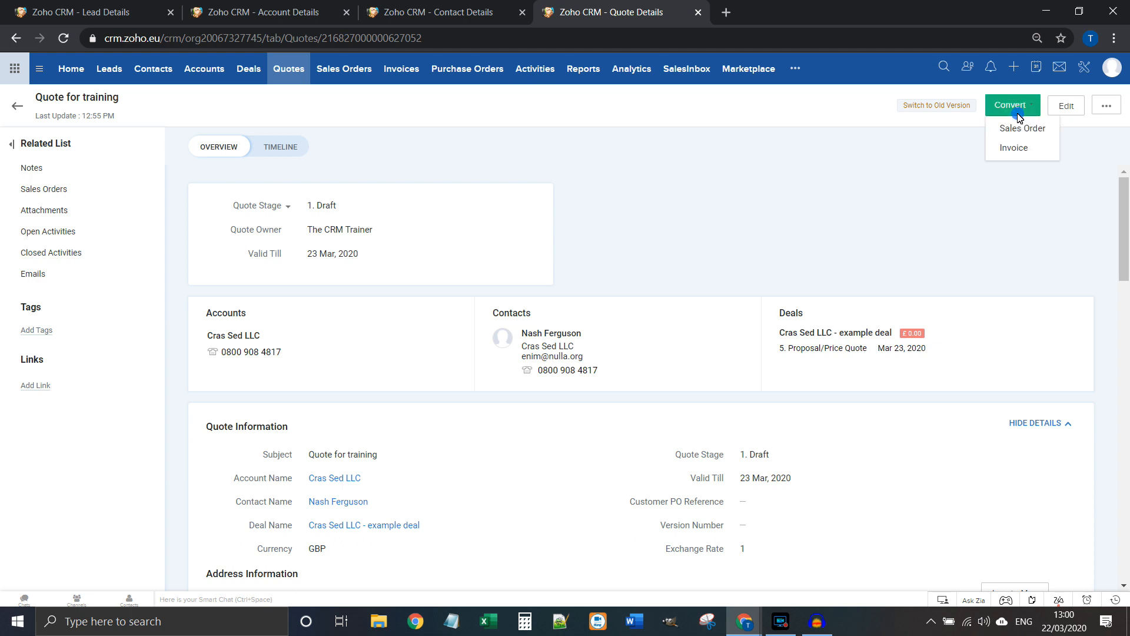
click(1041, 134)
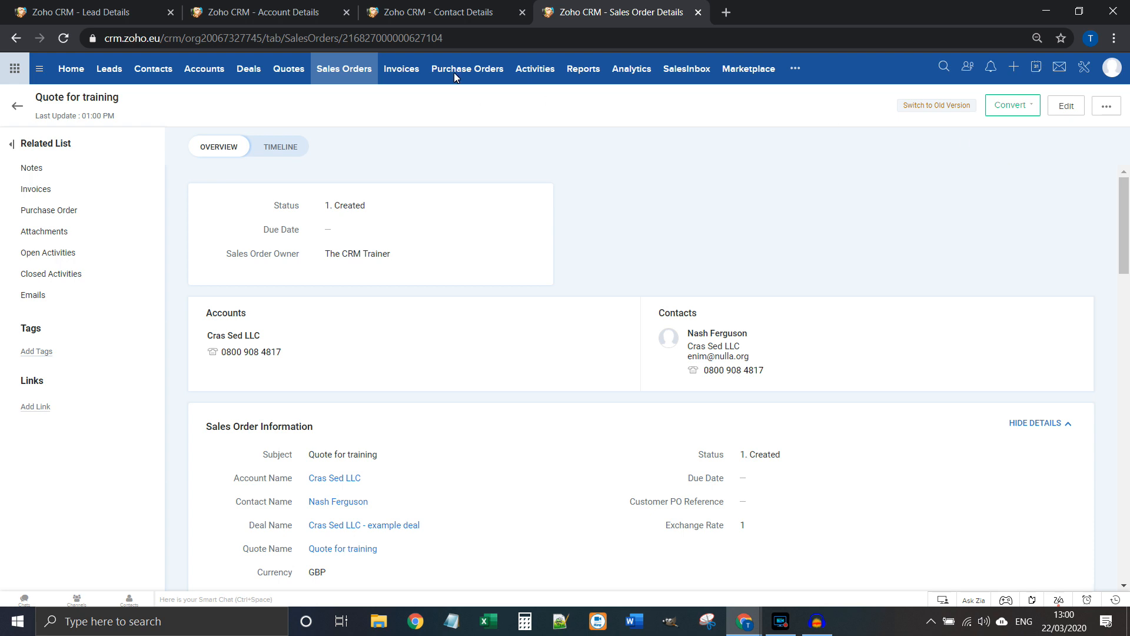
Step: Open the Cras Sed LLC deal in a new tab to confirm it's Closed Won, then close it
click(62, 9)
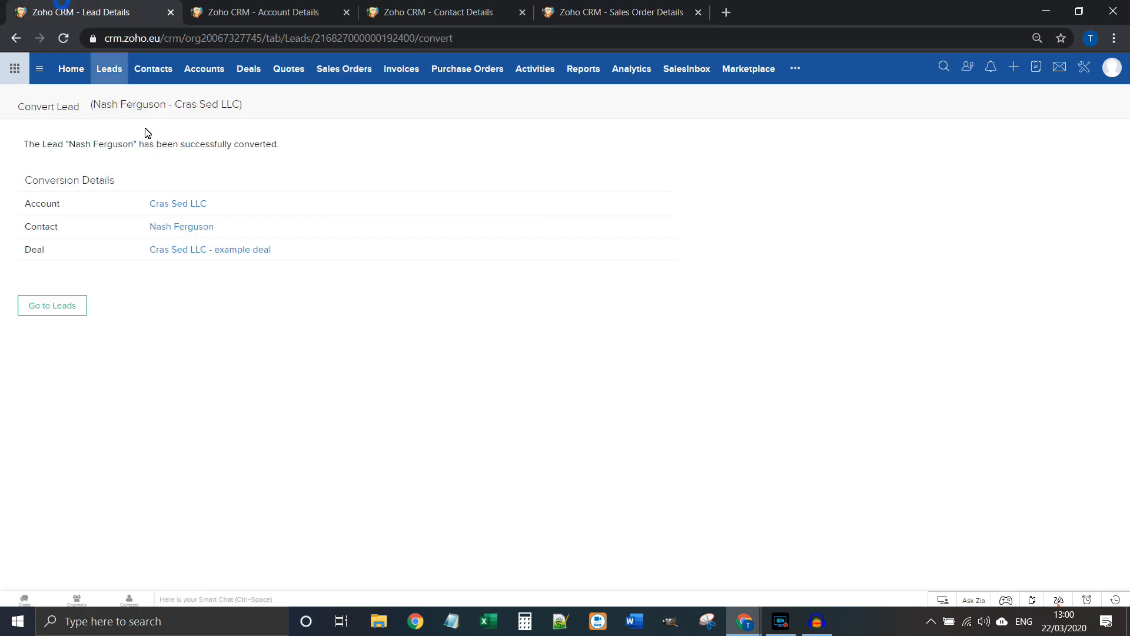
right_click(194, 252)
click(217, 260)
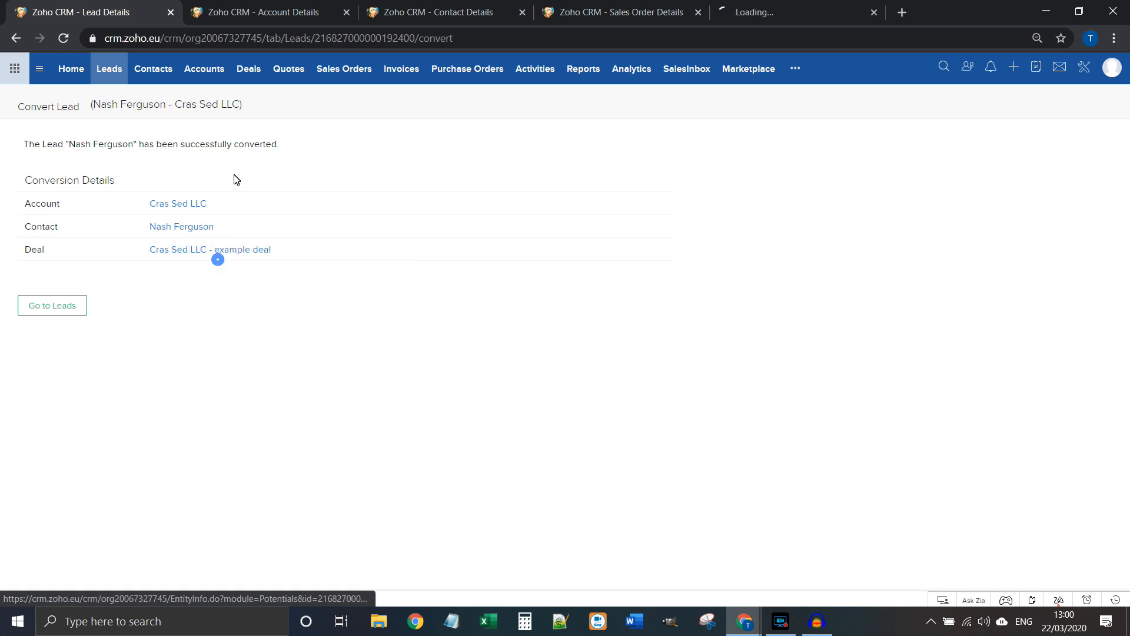
click(792, 10)
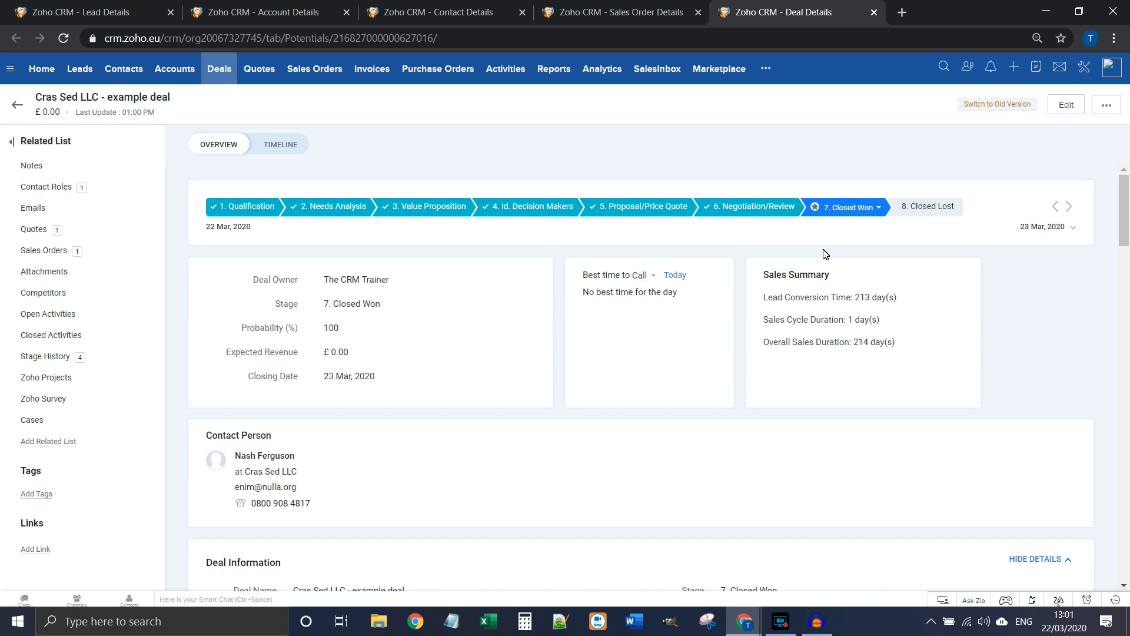
click(875, 16)
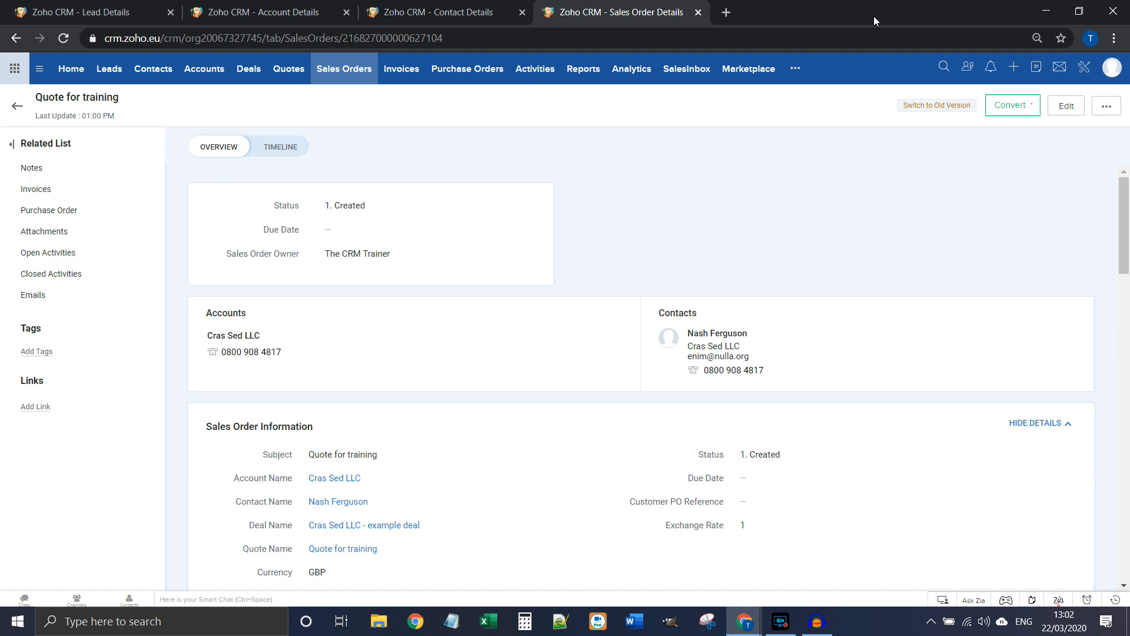
Step: Review the sales order in edit mode without changes, then convert Quote for training into an invoice
click(1004, 105)
scroll(818, 189, down, 7)
scroll(806, 230, down, 5)
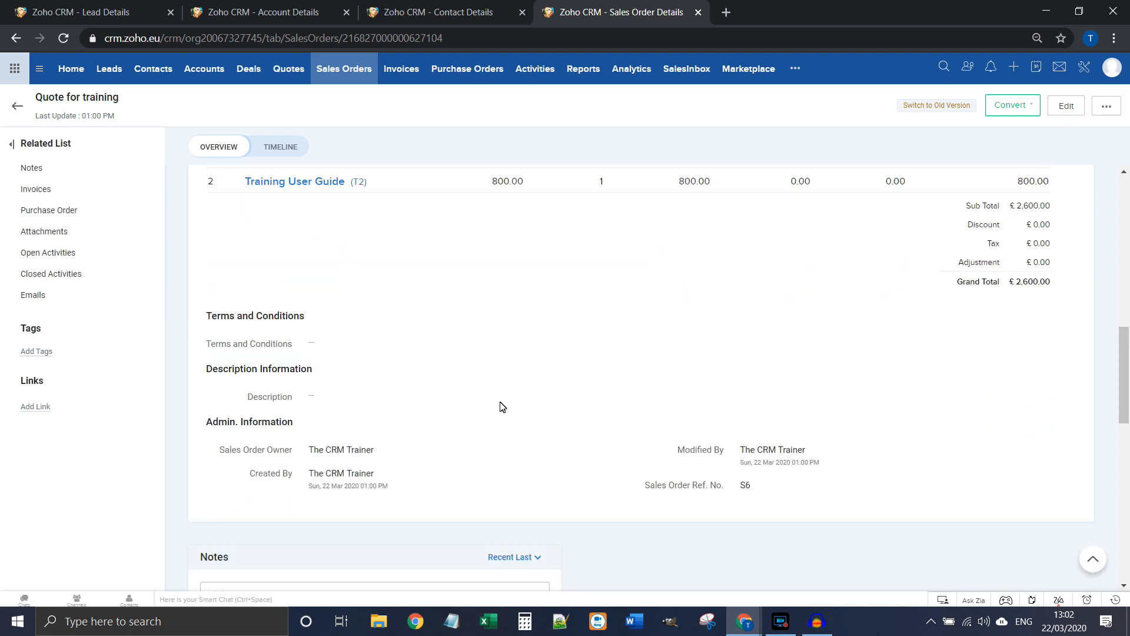
scroll(529, 371, up, 5)
scroll(530, 365, down, 12)
scroll(530, 367, up, 20)
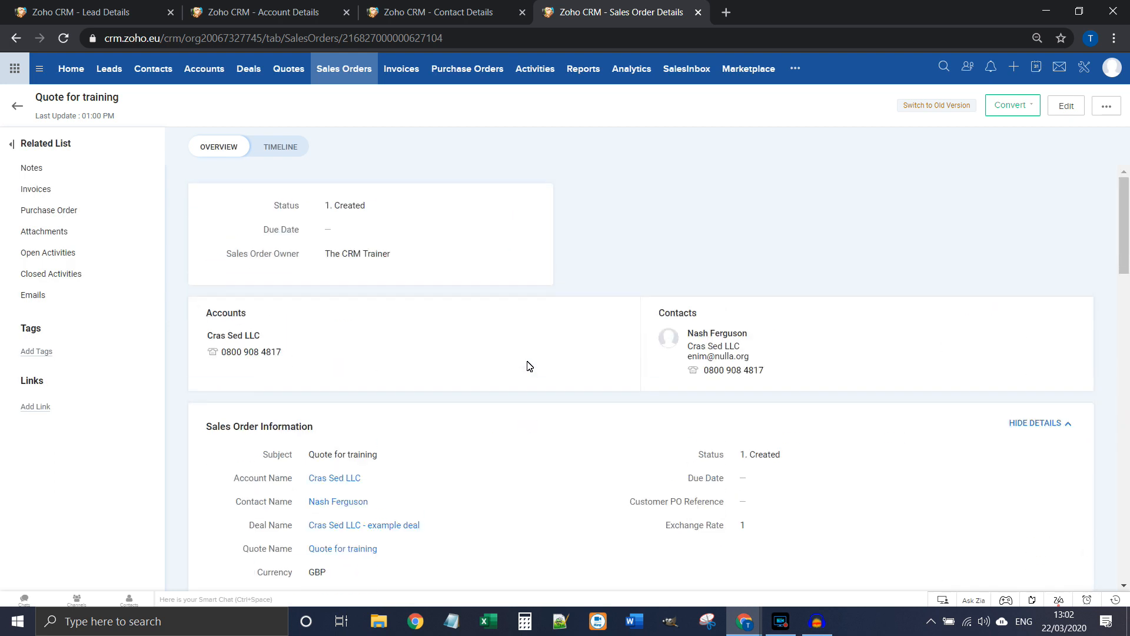
click(1068, 108)
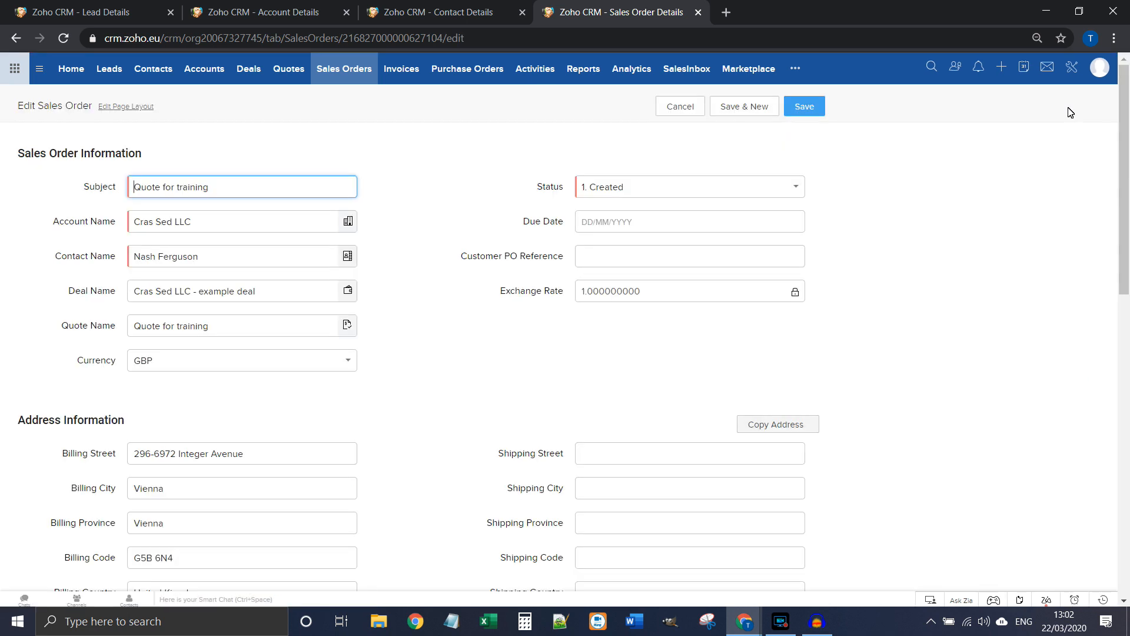
scroll(470, 472, down, 12)
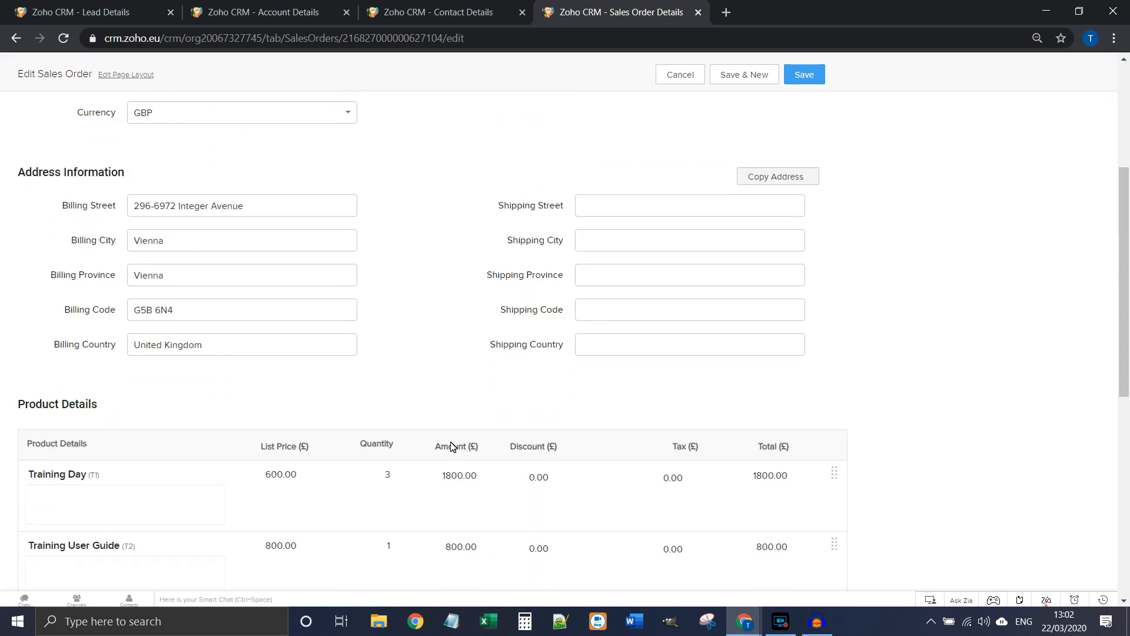
scroll(452, 446, up, 7)
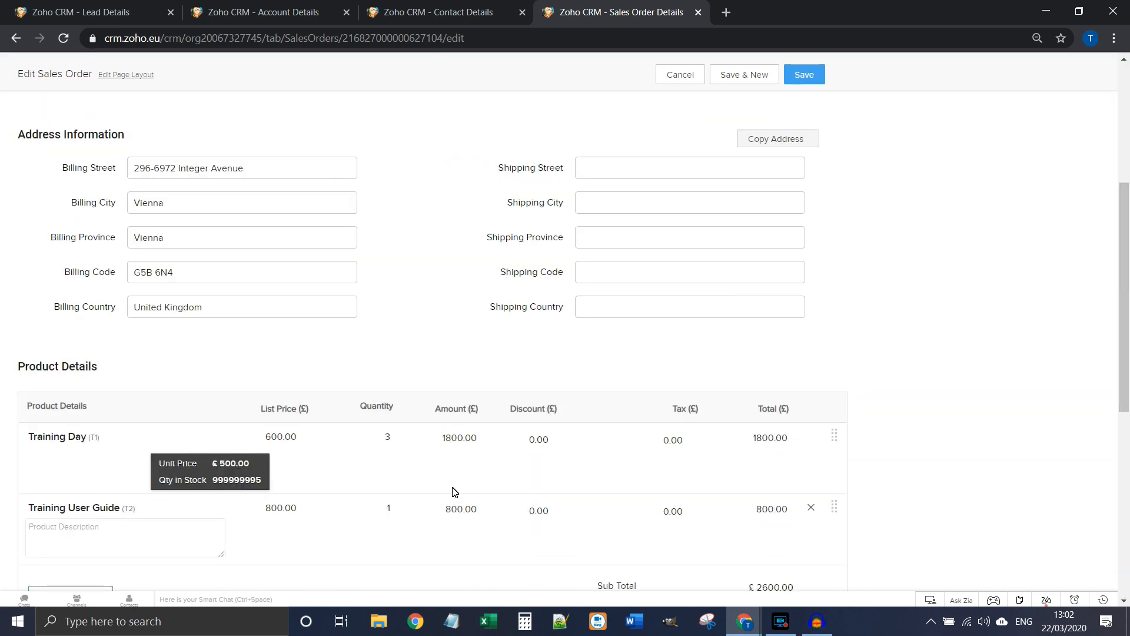
click(674, 77)
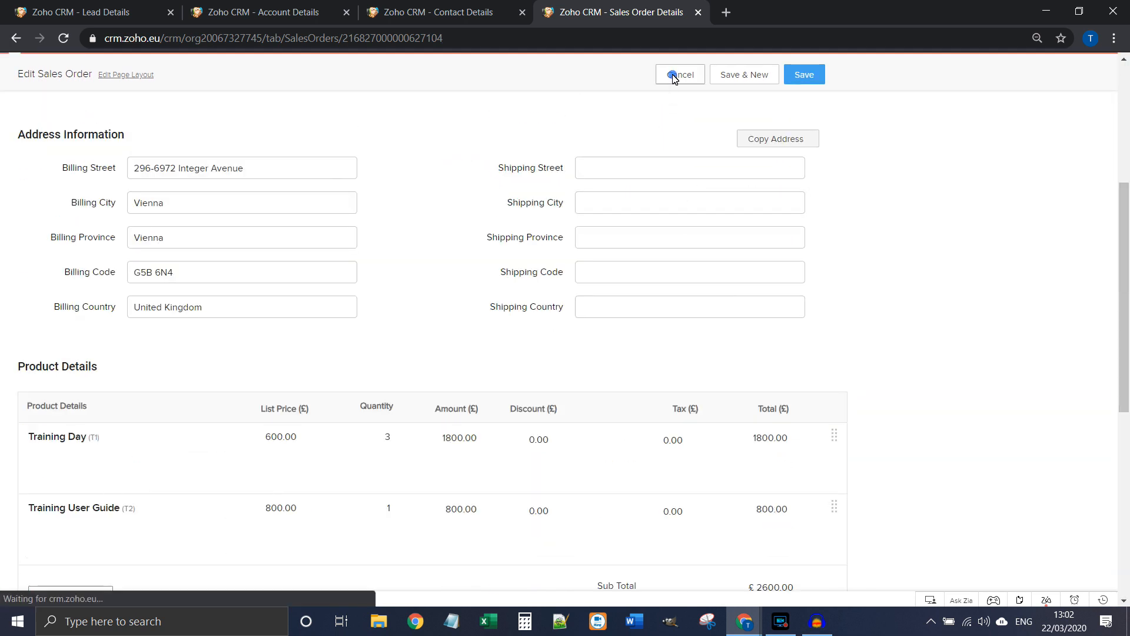
click(1011, 106)
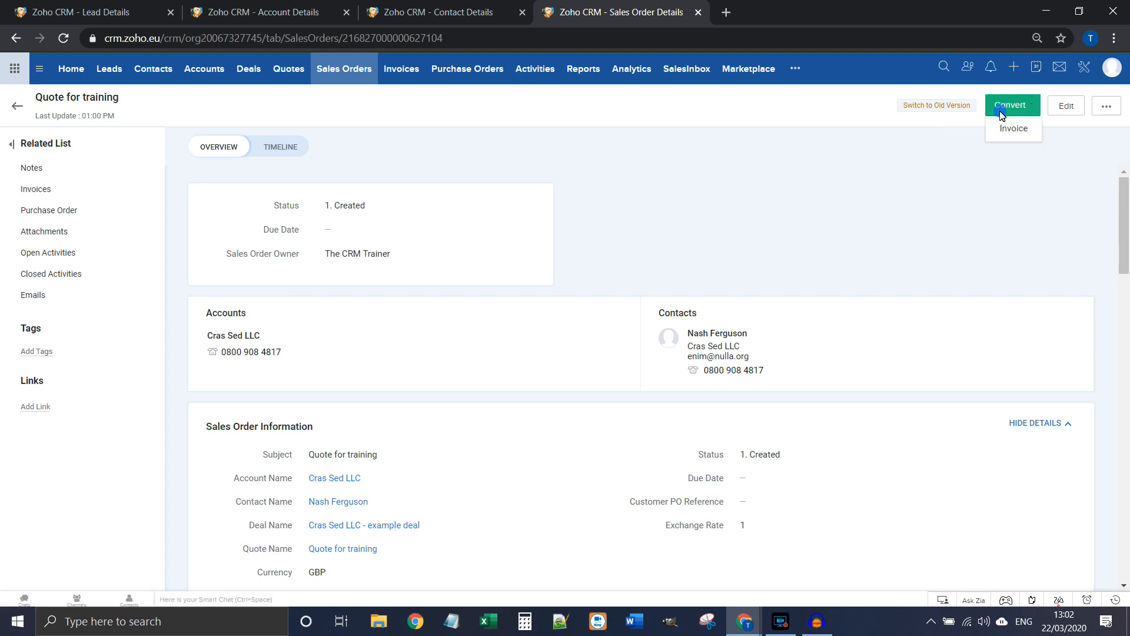
click(1014, 130)
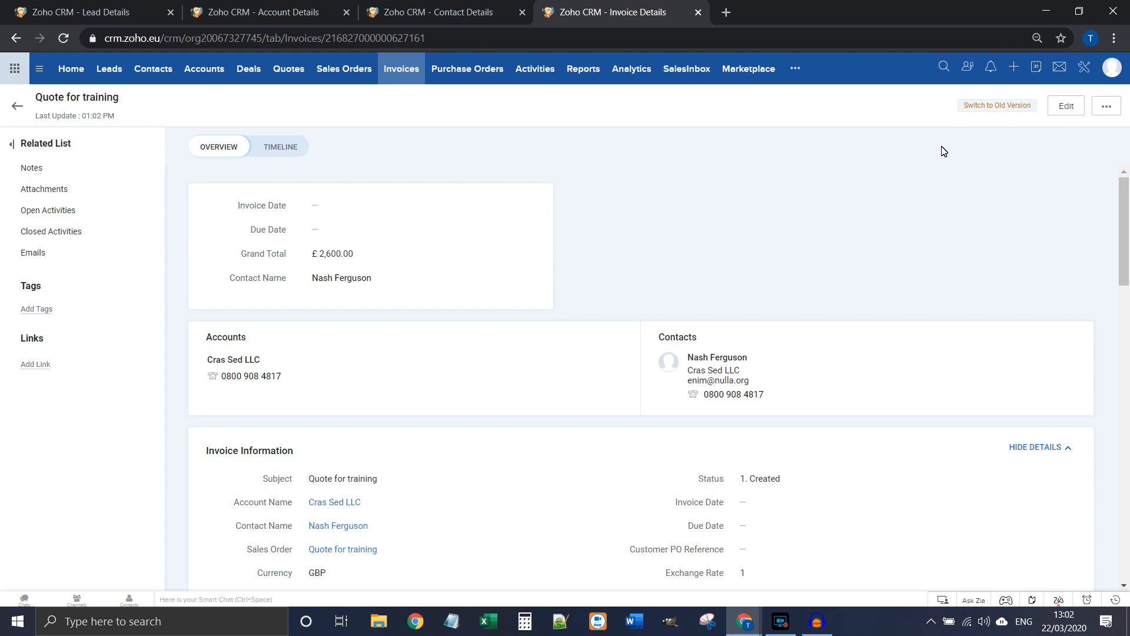
Step: Check the new invoice's more-actions menu and scroll through the Quote for training invoice
click(1115, 109)
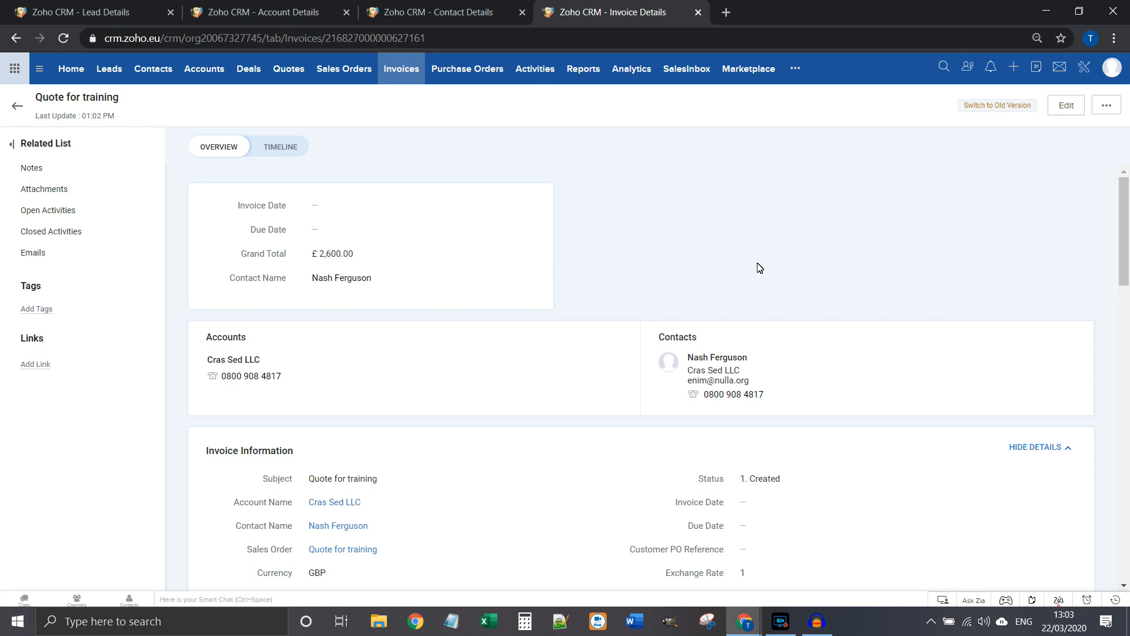
scroll(757, 265, down, 15)
scroll(739, 359, up, 15)
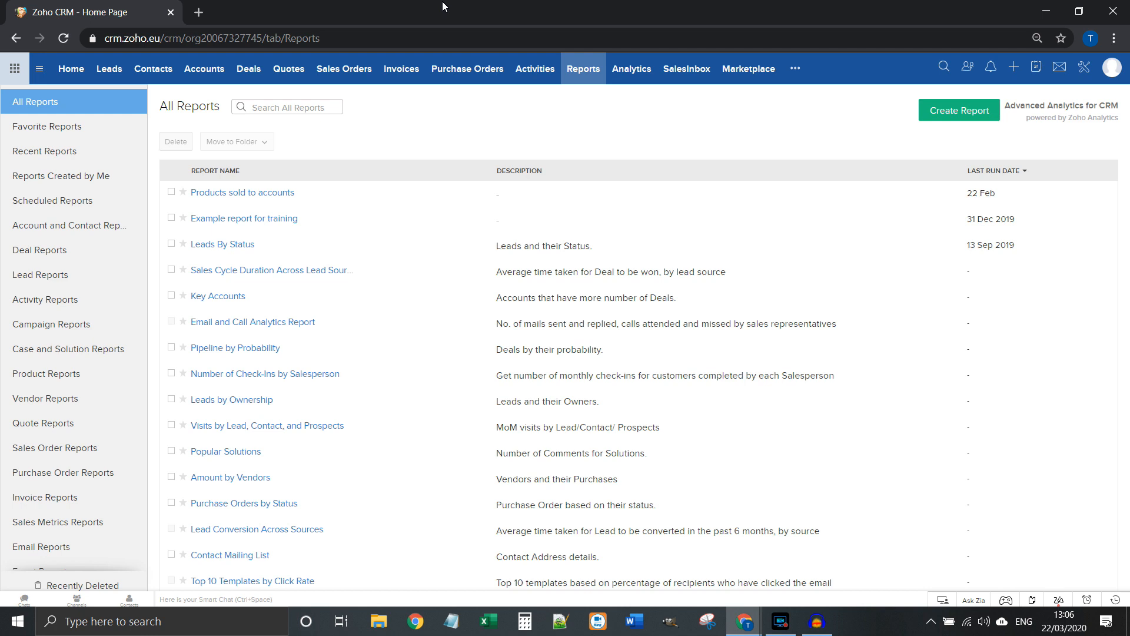
Step: Start a Leads summary report with Email, Company and Full Name columns
click(970, 123)
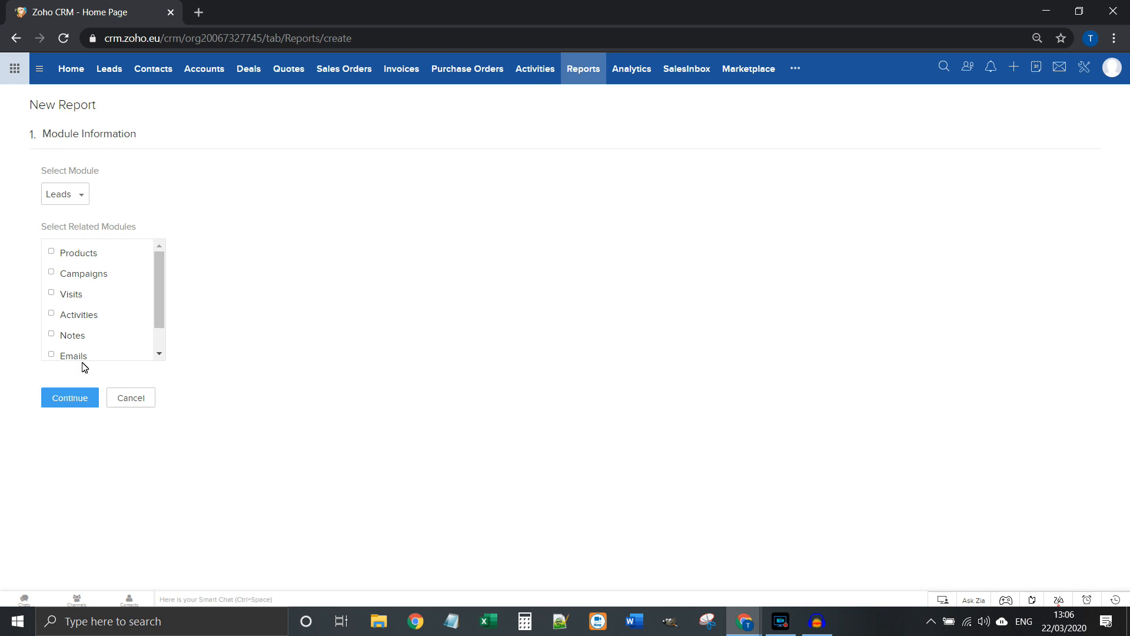
click(90, 405)
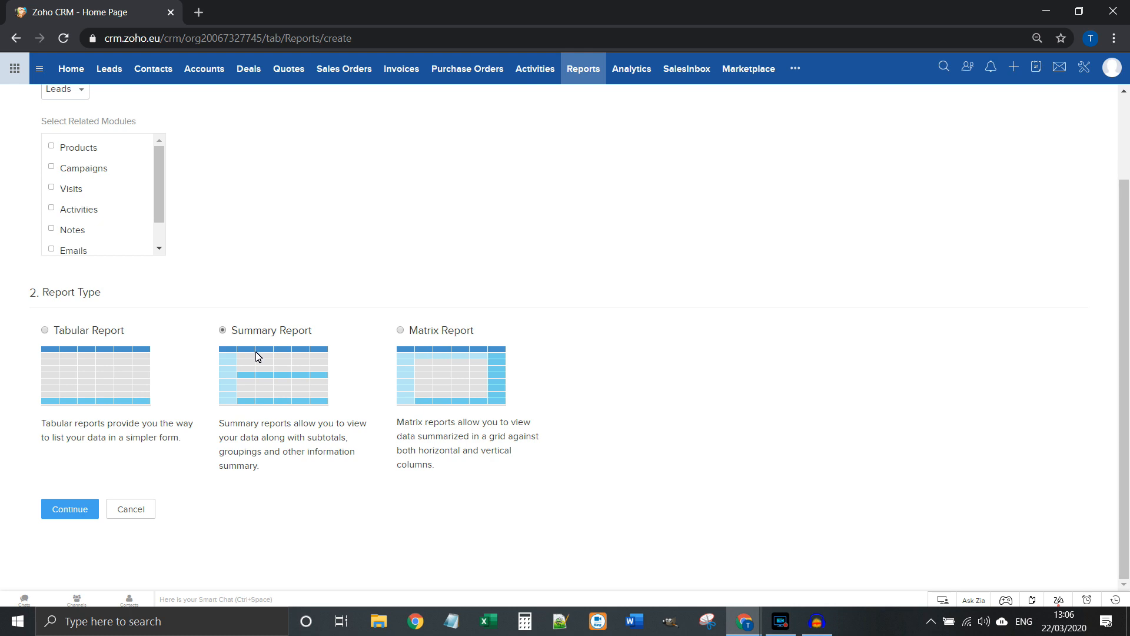
click(66, 510)
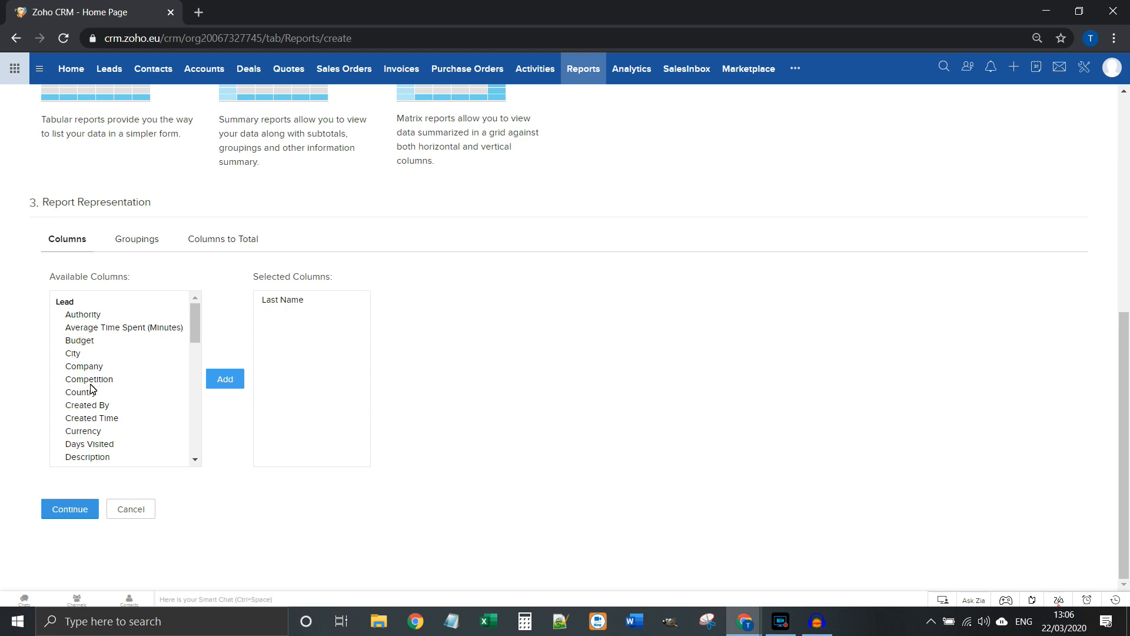
scroll(100, 396, down, 1)
click(104, 398)
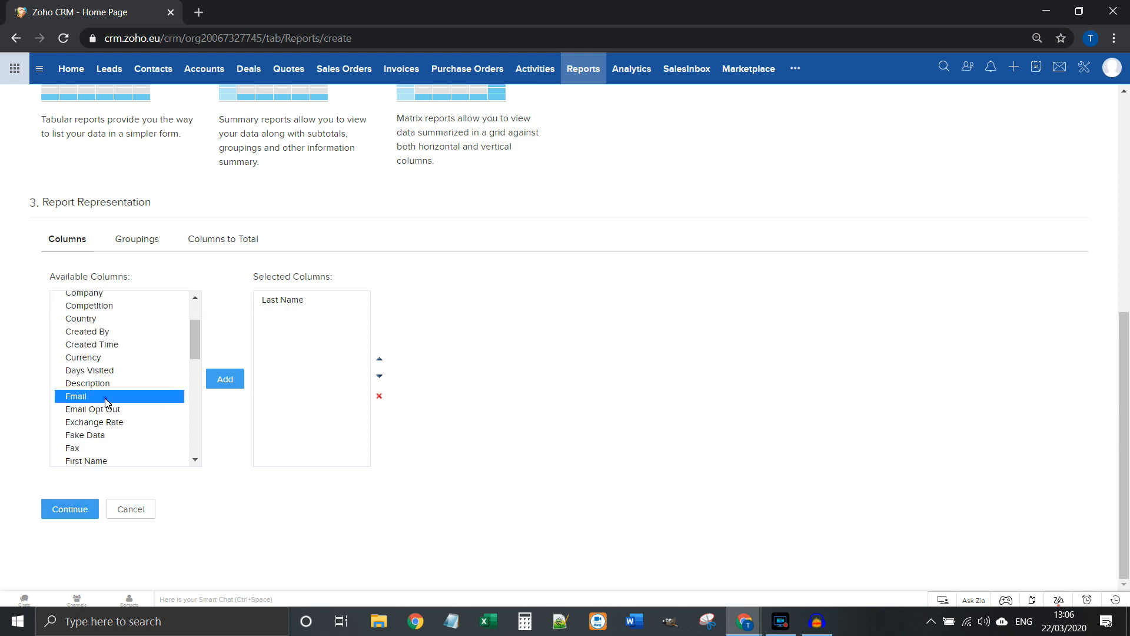
click(214, 376)
click(117, 295)
scroll(117, 294, up, 2)
click(225, 379)
scroll(137, 375, down, 1)
scroll(137, 375, down, 2)
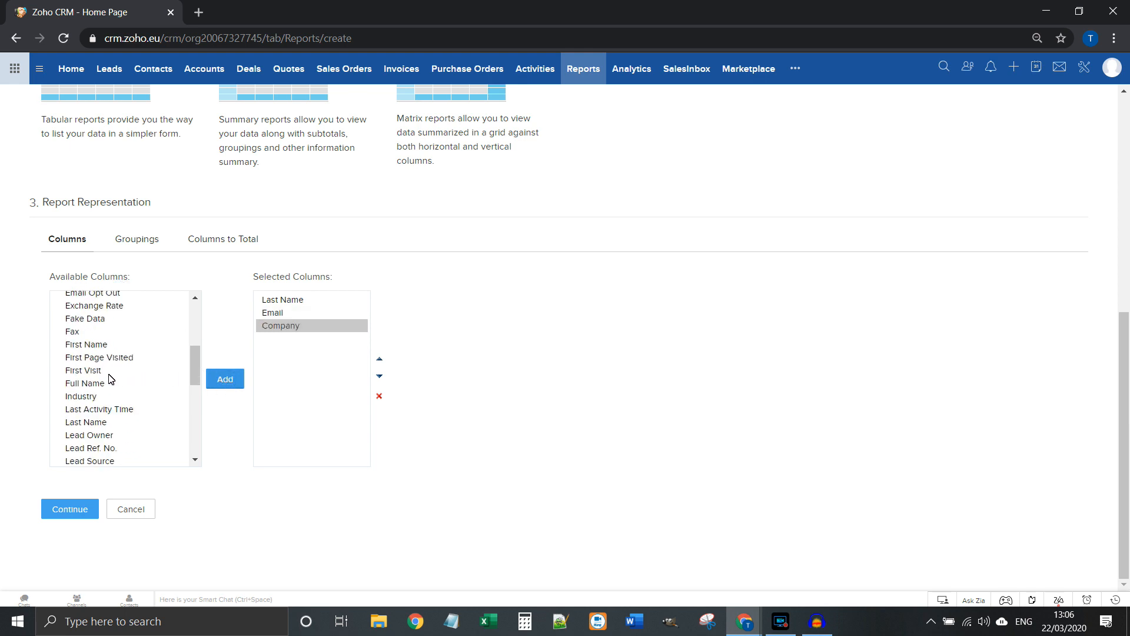
click(97, 383)
click(223, 378)
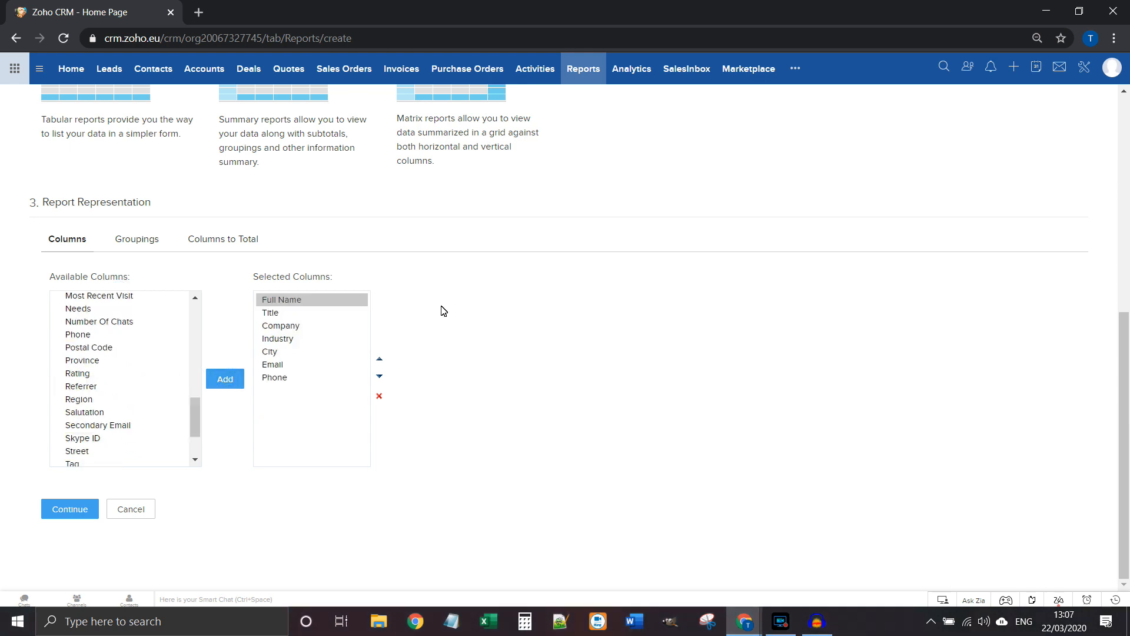
Step: Summarize the report by Company and add an advanced filter on Fake Data
click(137, 242)
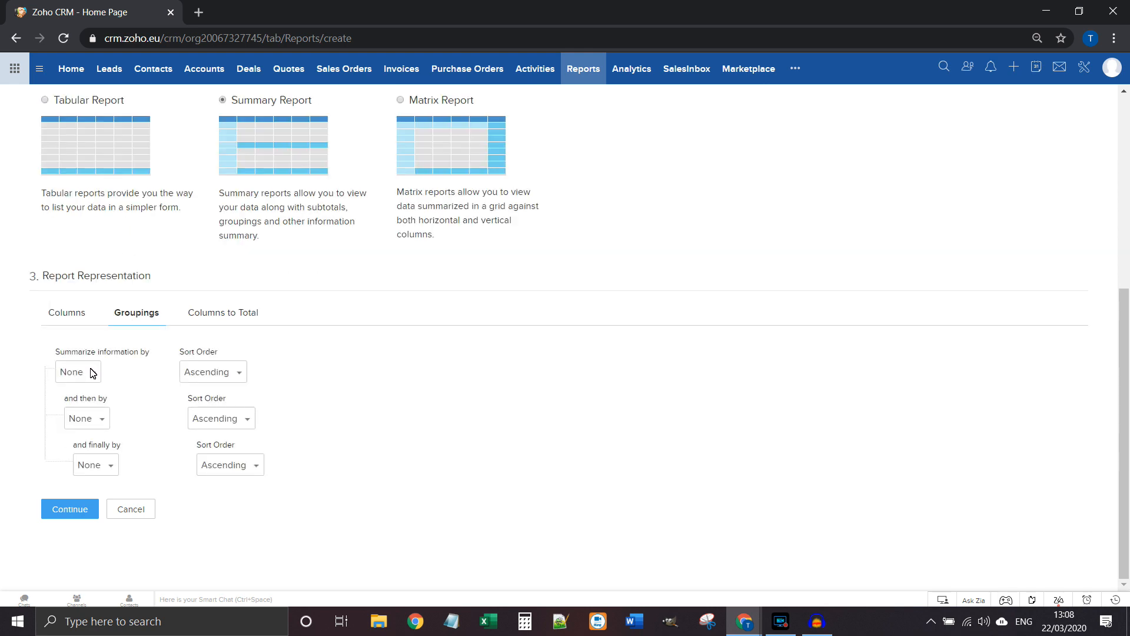
click(92, 373)
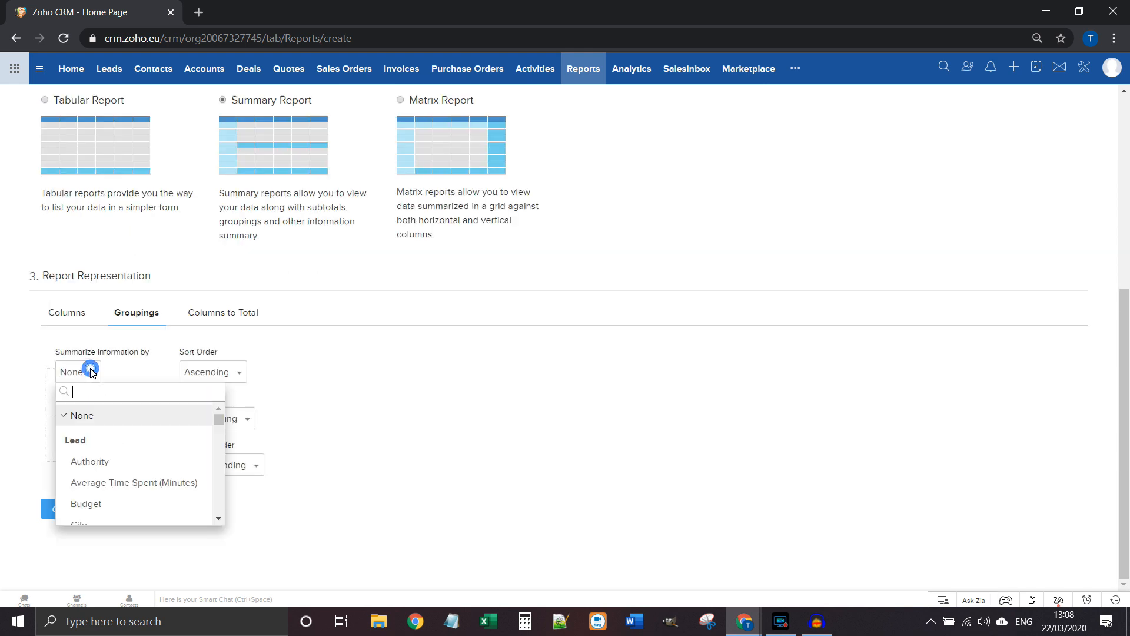
text(com)
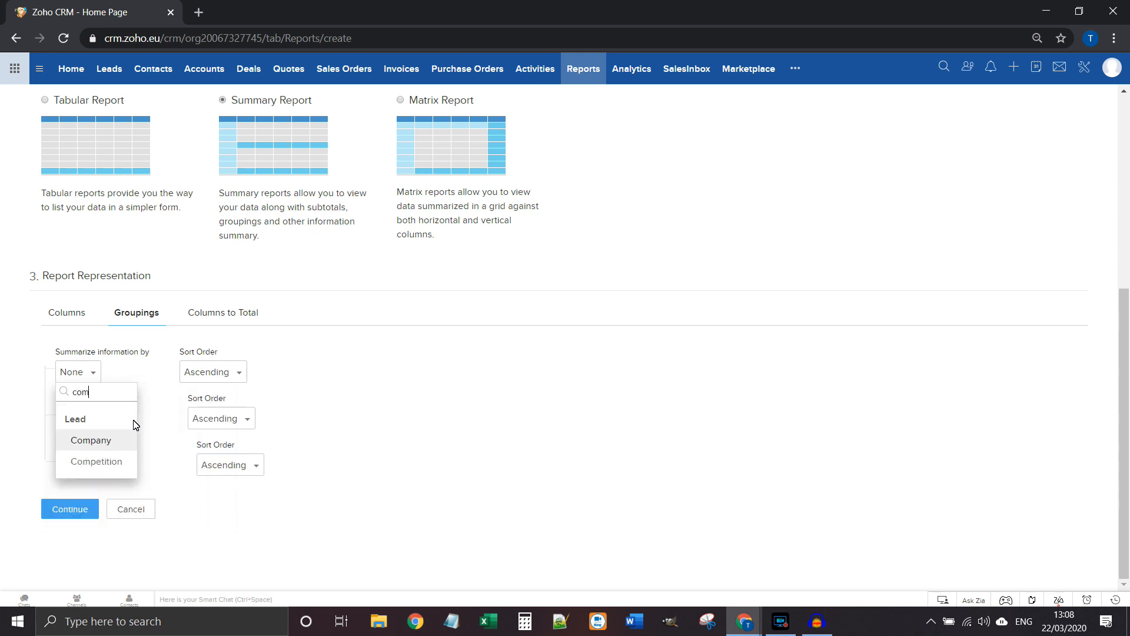
click(118, 440)
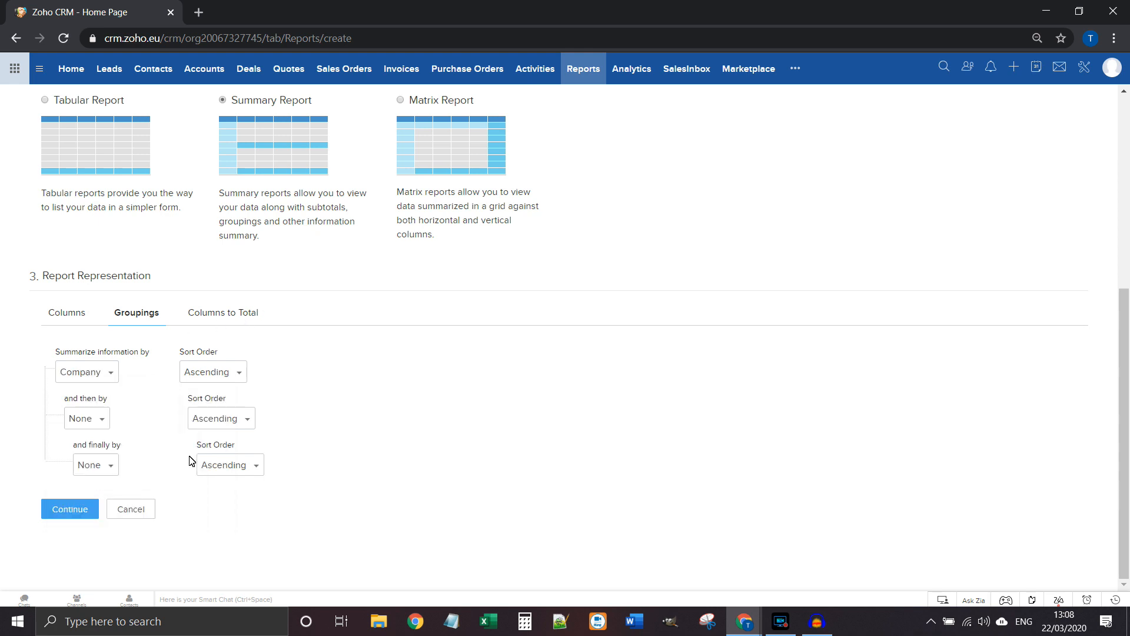
click(66, 510)
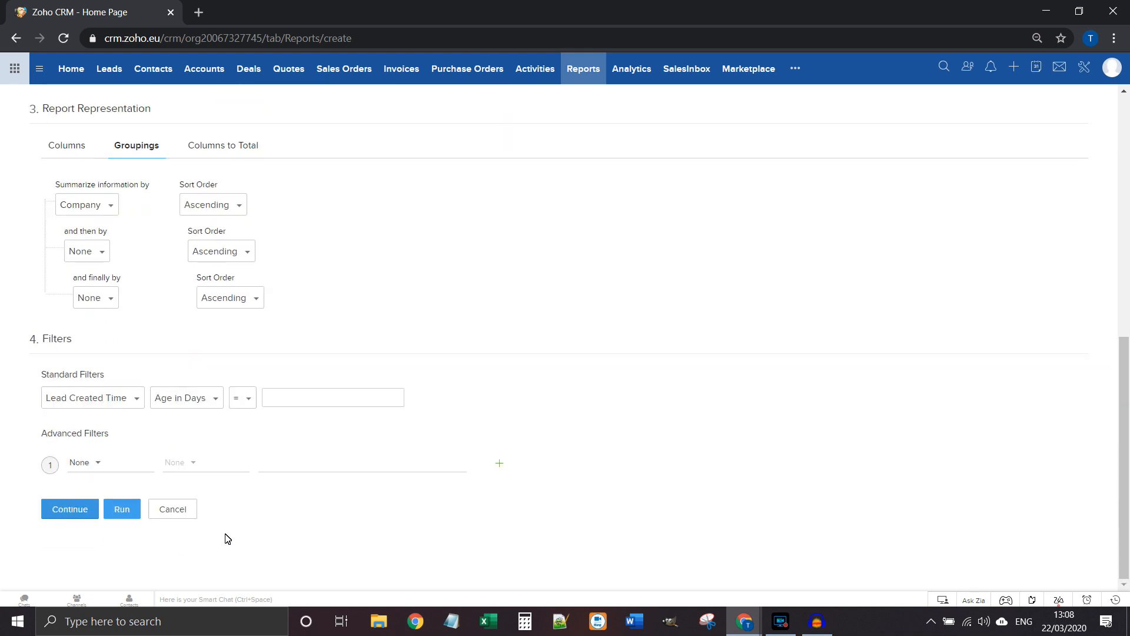
click(108, 465)
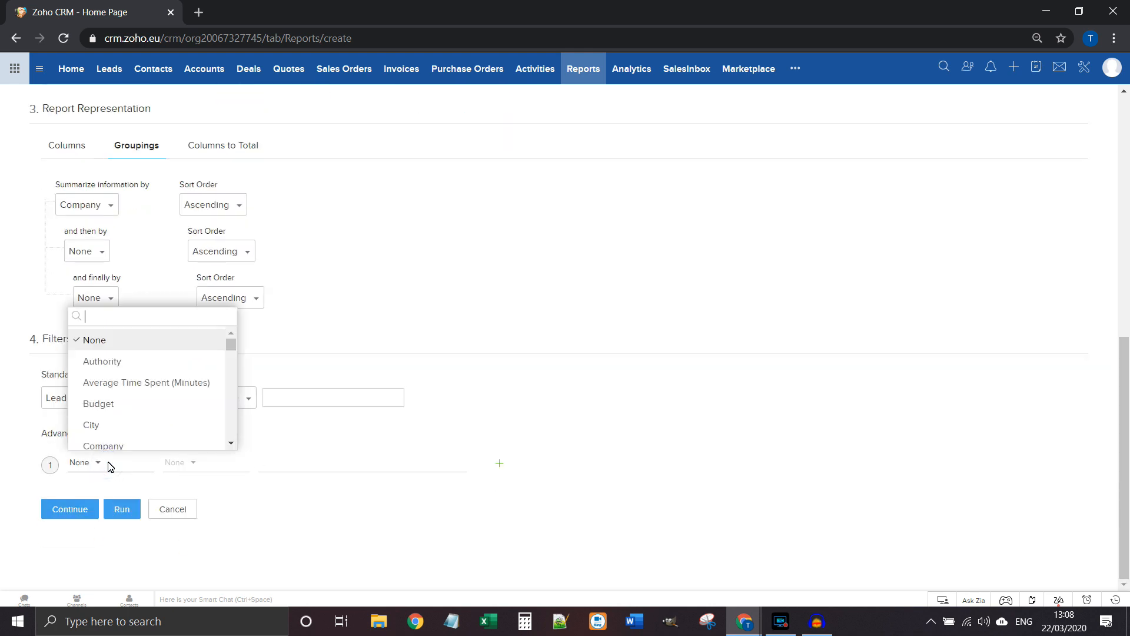
text(fak)
key(Return)
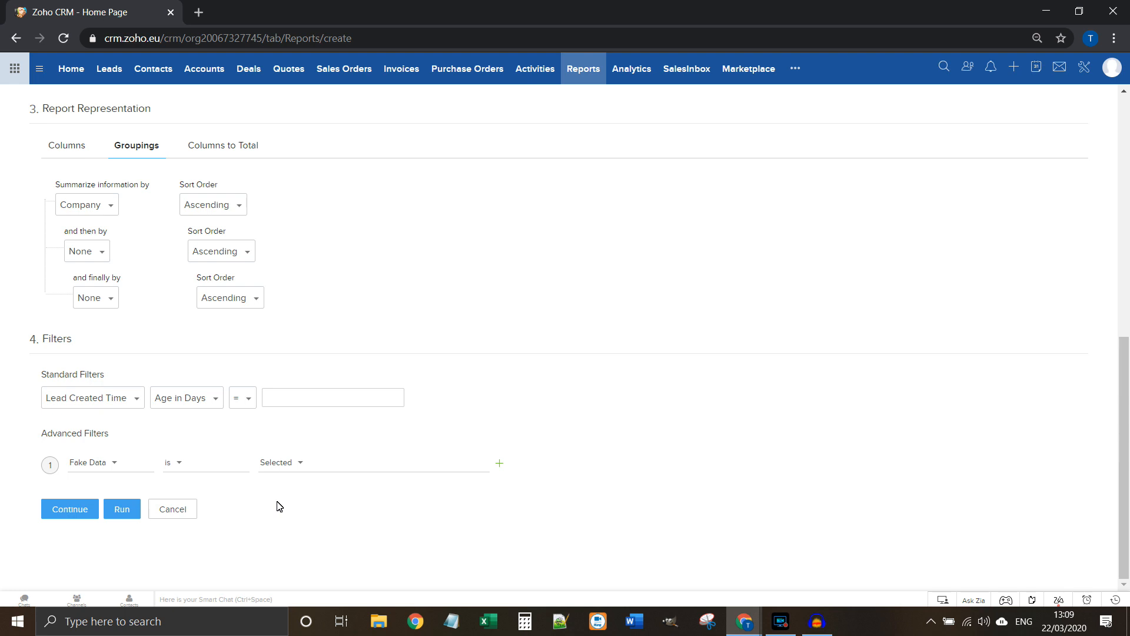
Step: Save the report as 'lead example report' in the Custom Reports folder
click(90, 506)
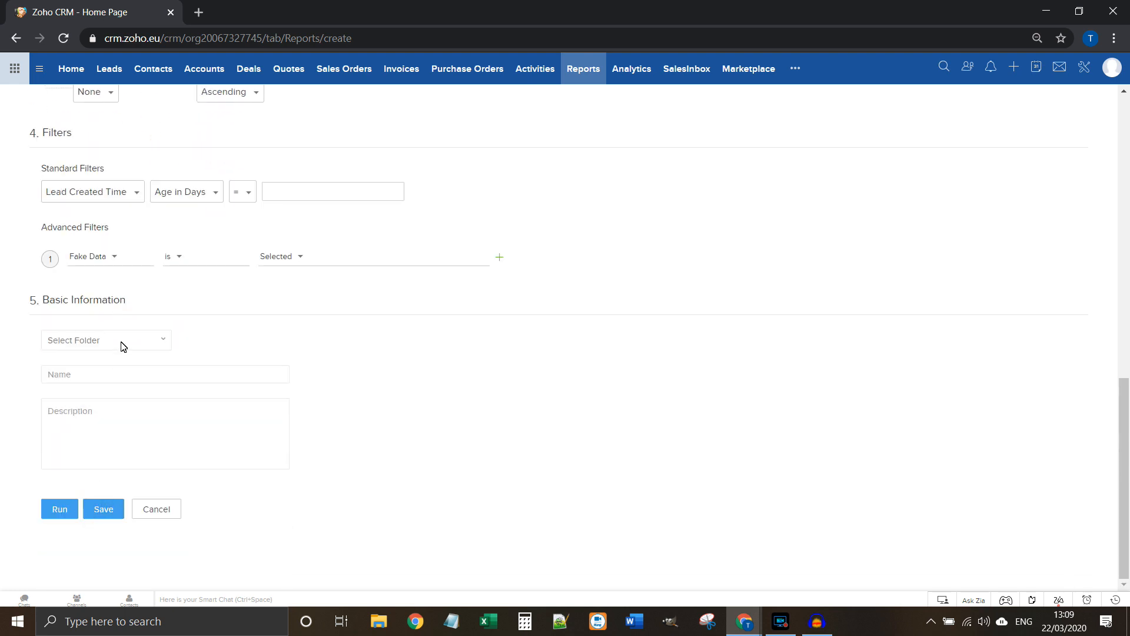
click(121, 345)
scroll(132, 406, down, 3)
click(116, 465)
click(105, 375)
text(lead example report)
click(103, 510)
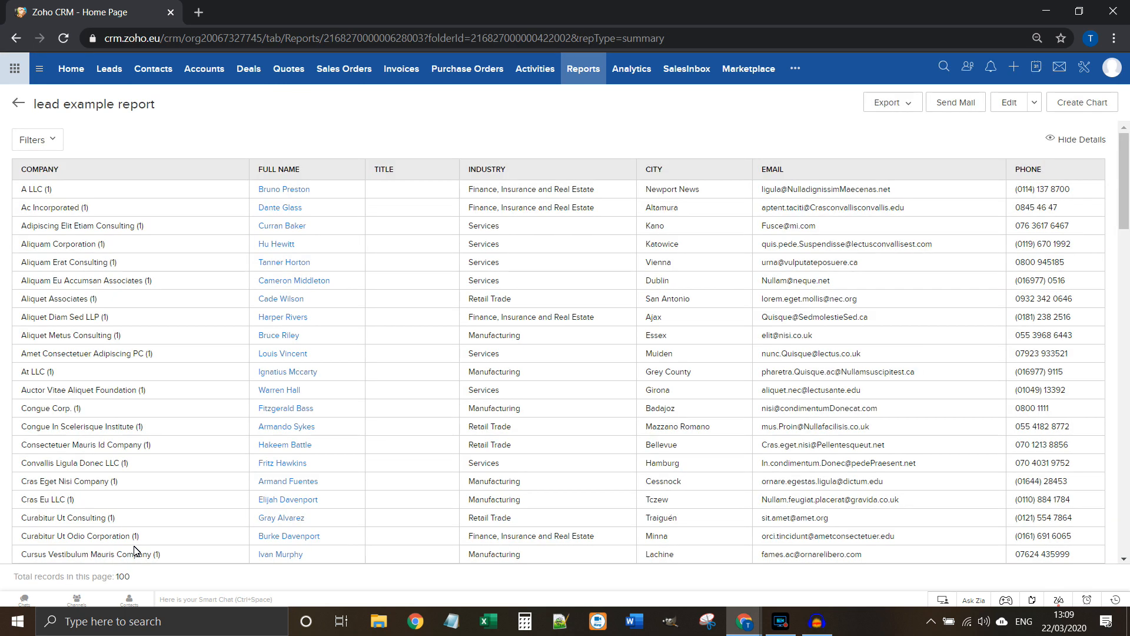
Step: Add the Country column to lead example report and change its summary grouping from Company to Country
click(1008, 104)
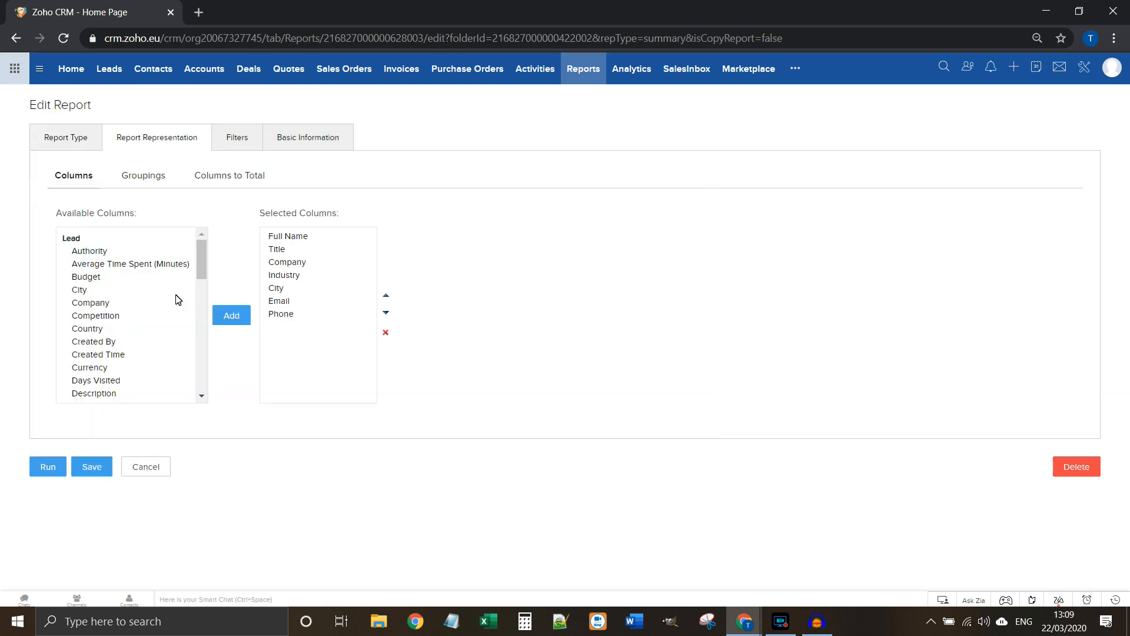
click(114, 328)
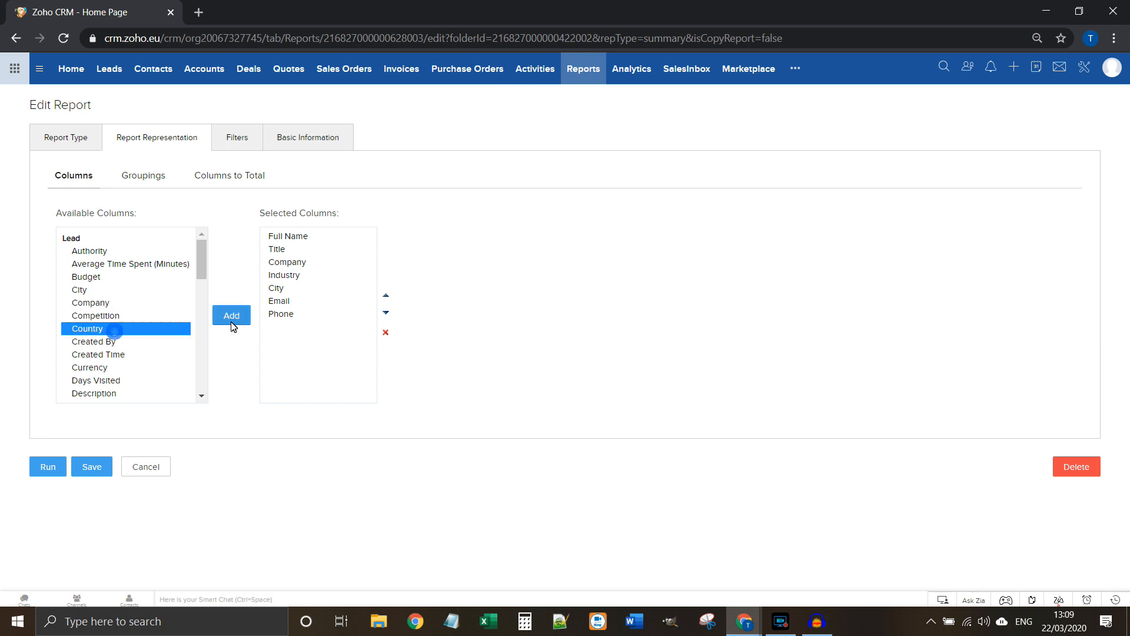
click(230, 316)
click(155, 177)
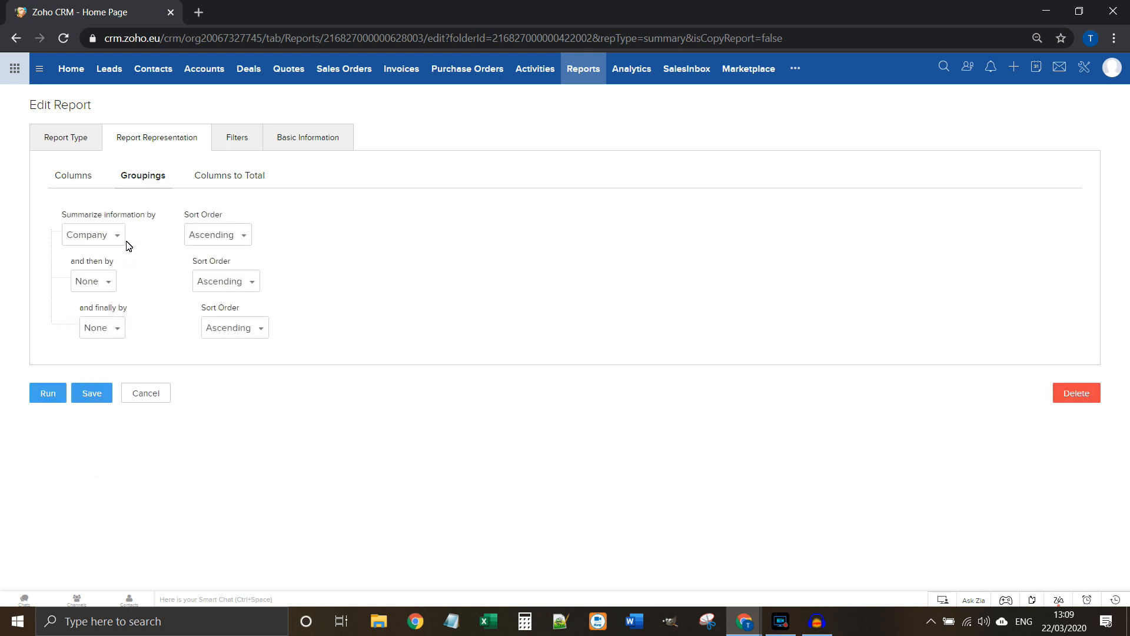
click(103, 235)
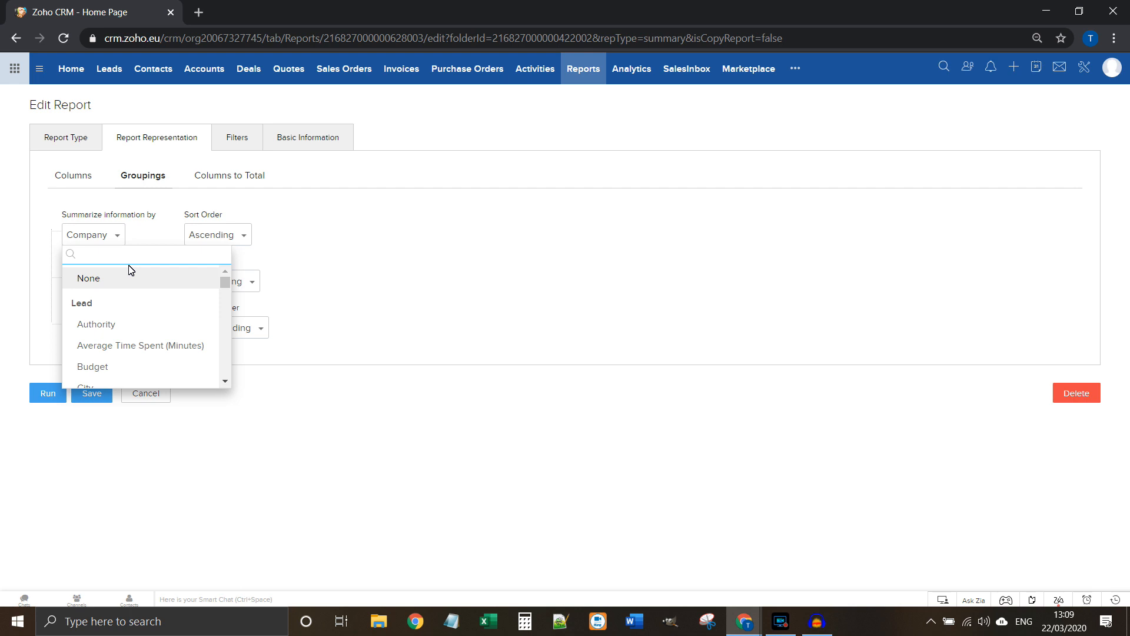
text(cou)
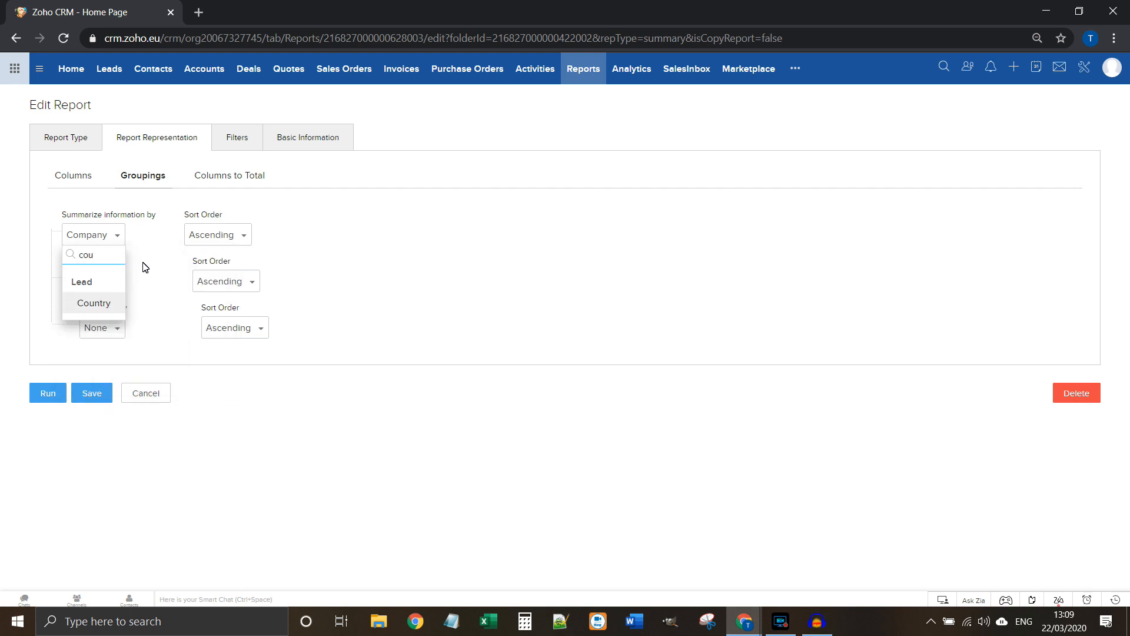
click(109, 299)
click(93, 393)
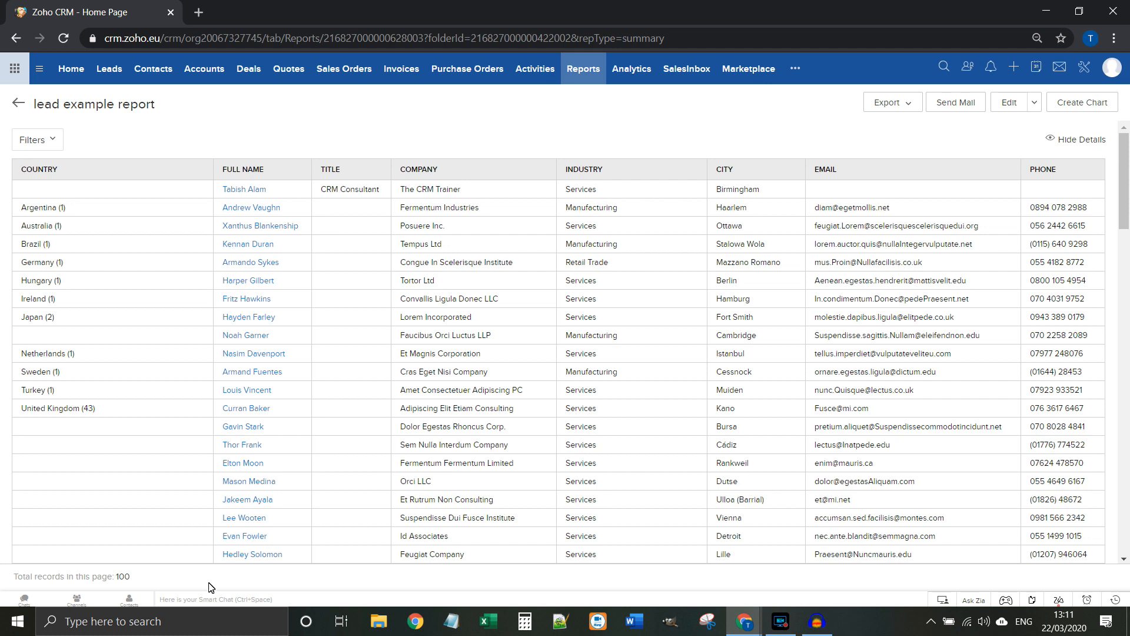
Step: Create and save a vertical bar chart of lead record counts per Country
triple_click(131, 583)
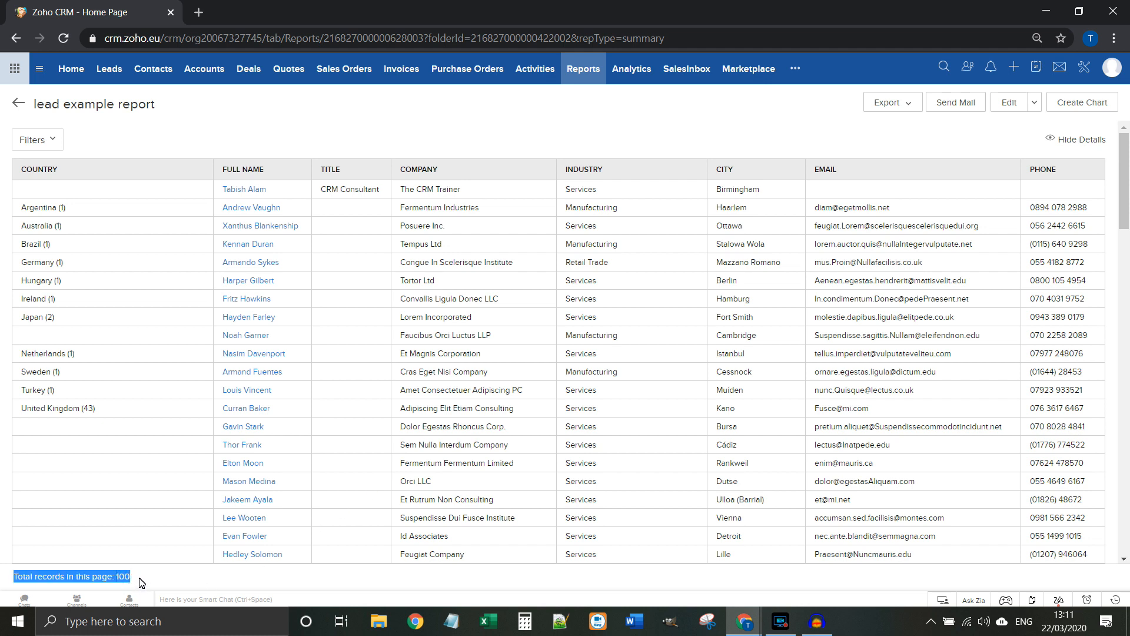
click(141, 583)
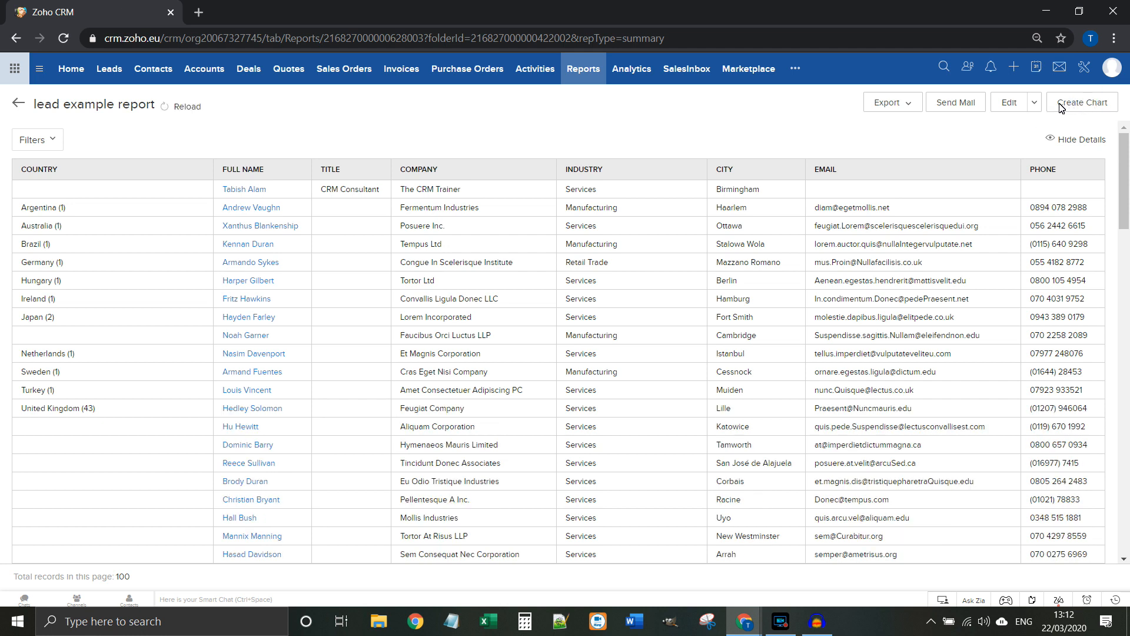
click(1084, 105)
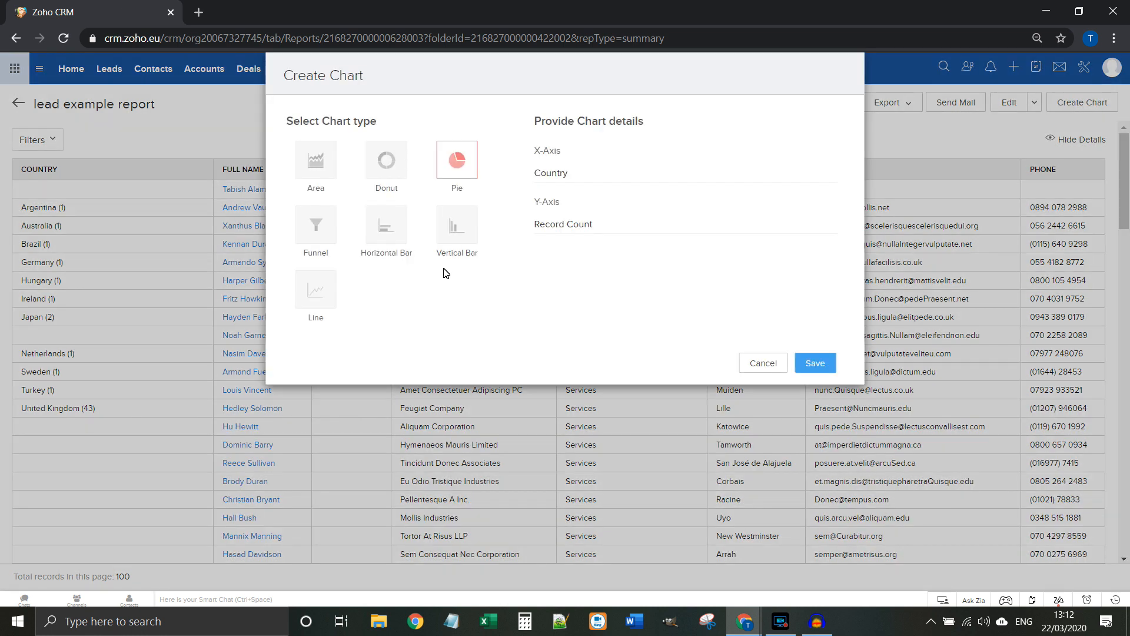
click(451, 236)
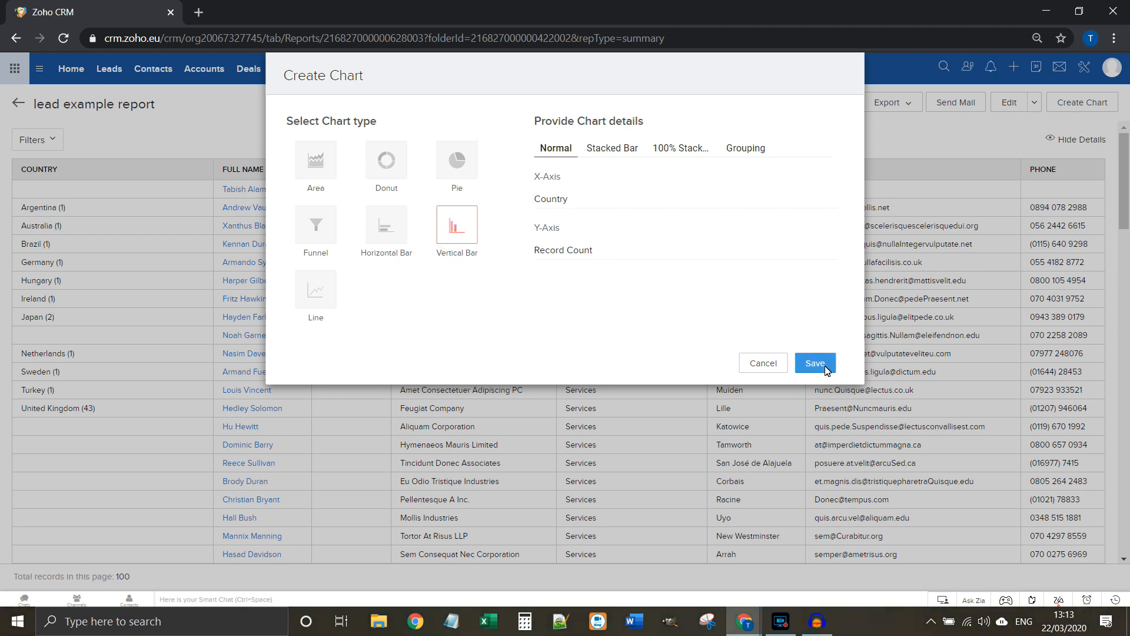
click(814, 362)
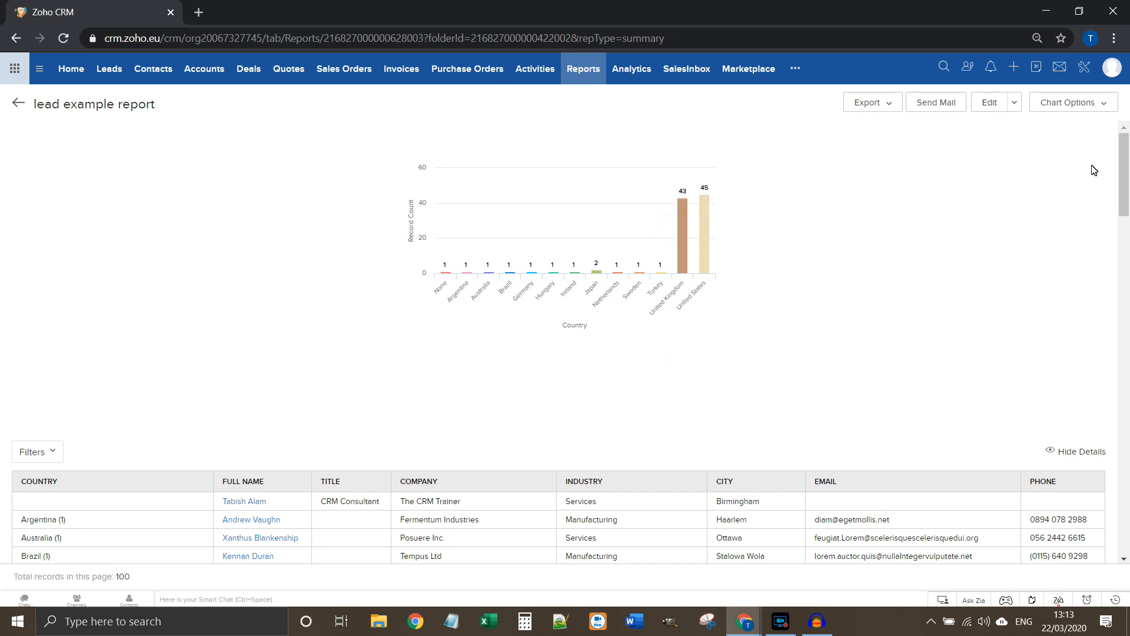
Step: Add the country chart to example dashboard, then open the dashboards to view it
click(1095, 105)
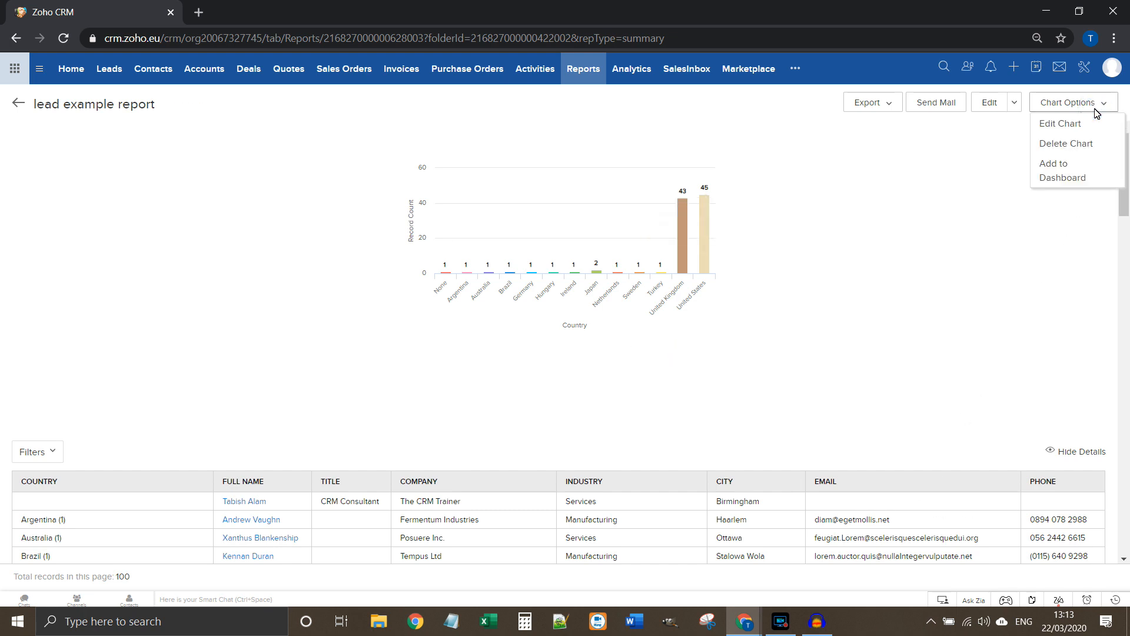
click(1079, 180)
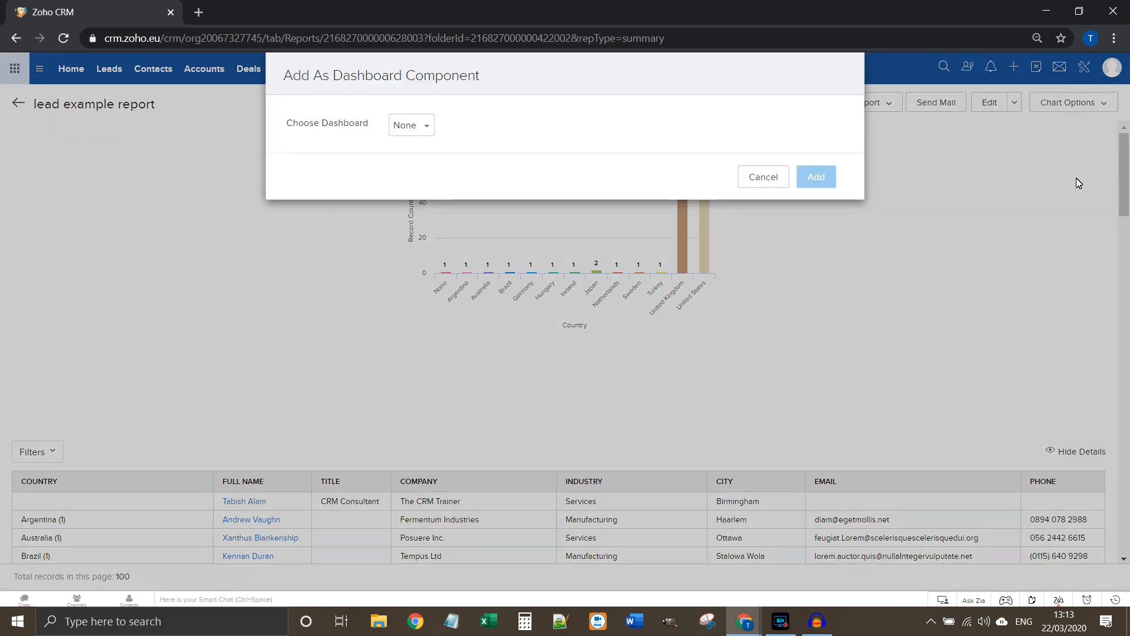
click(419, 126)
scroll(480, 218, down, 1)
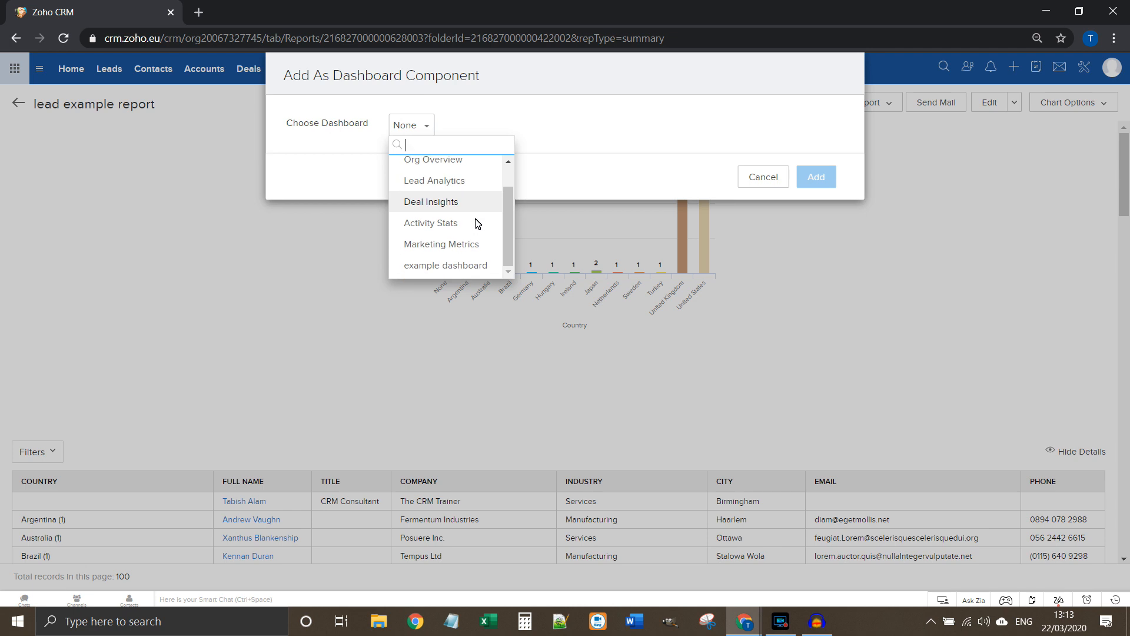
click(468, 265)
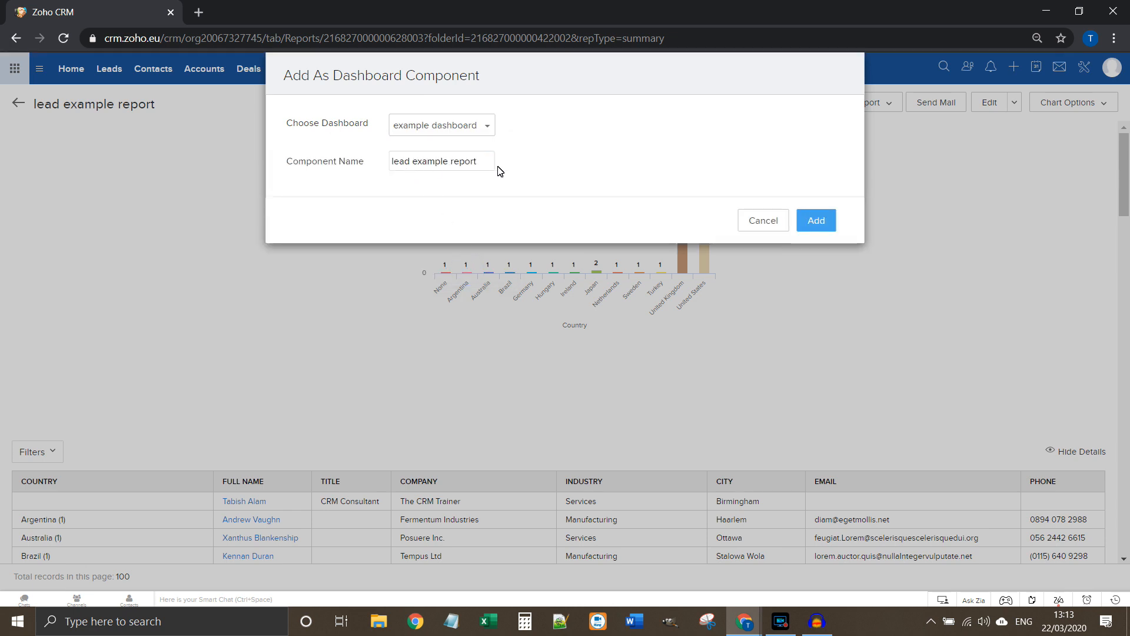
click(825, 228)
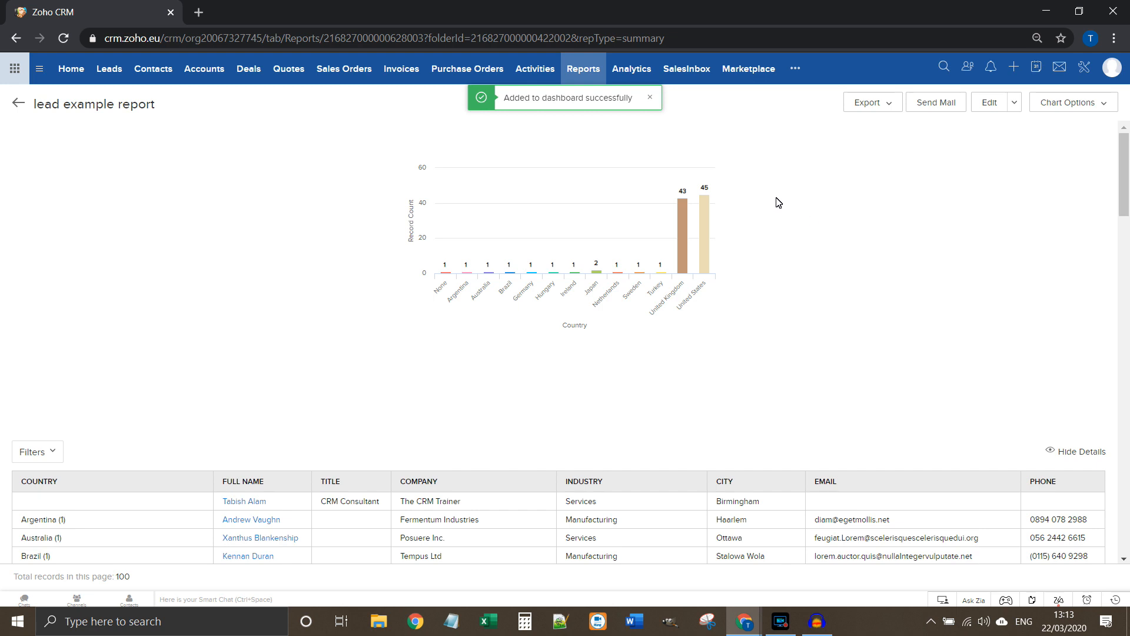
click(631, 71)
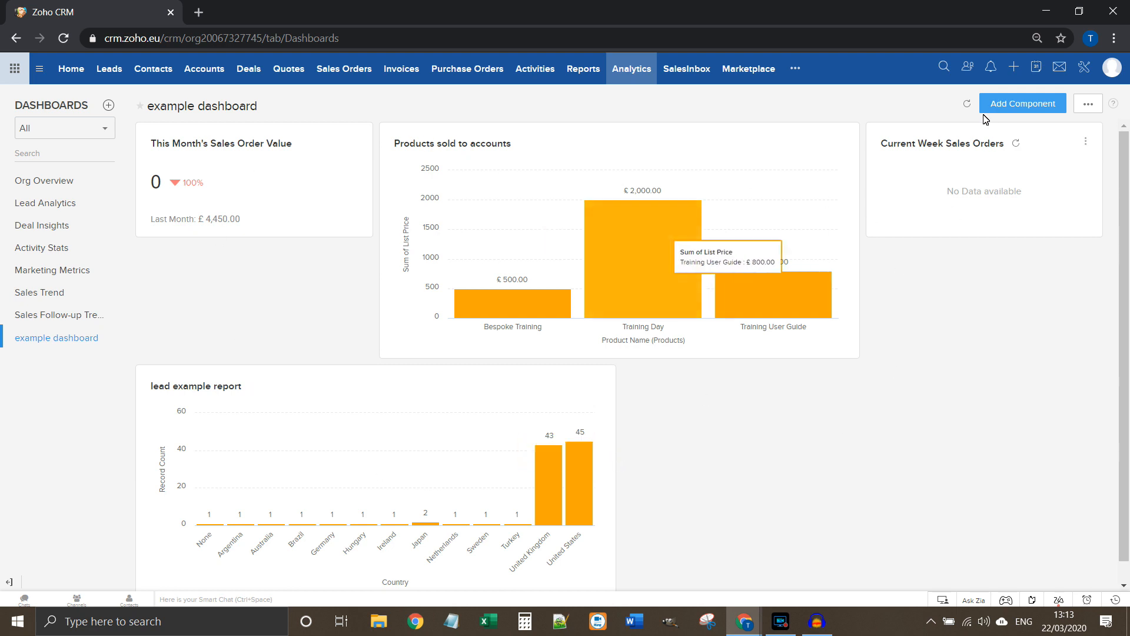
Step: Add the lead example report chart card to the Home page and open Home
click(1045, 106)
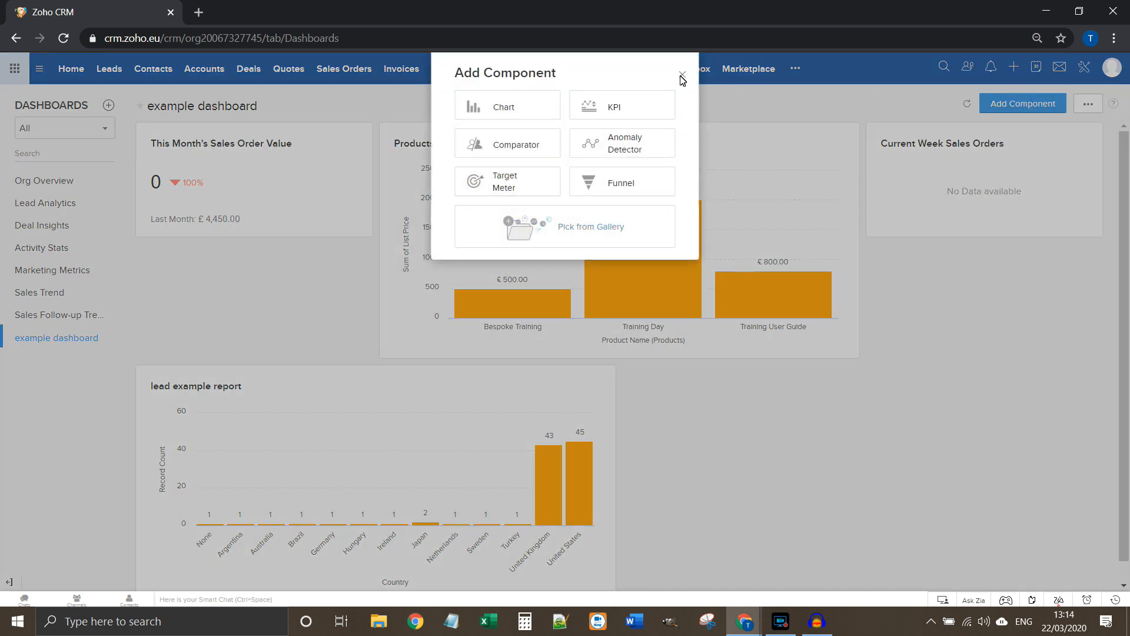
click(682, 75)
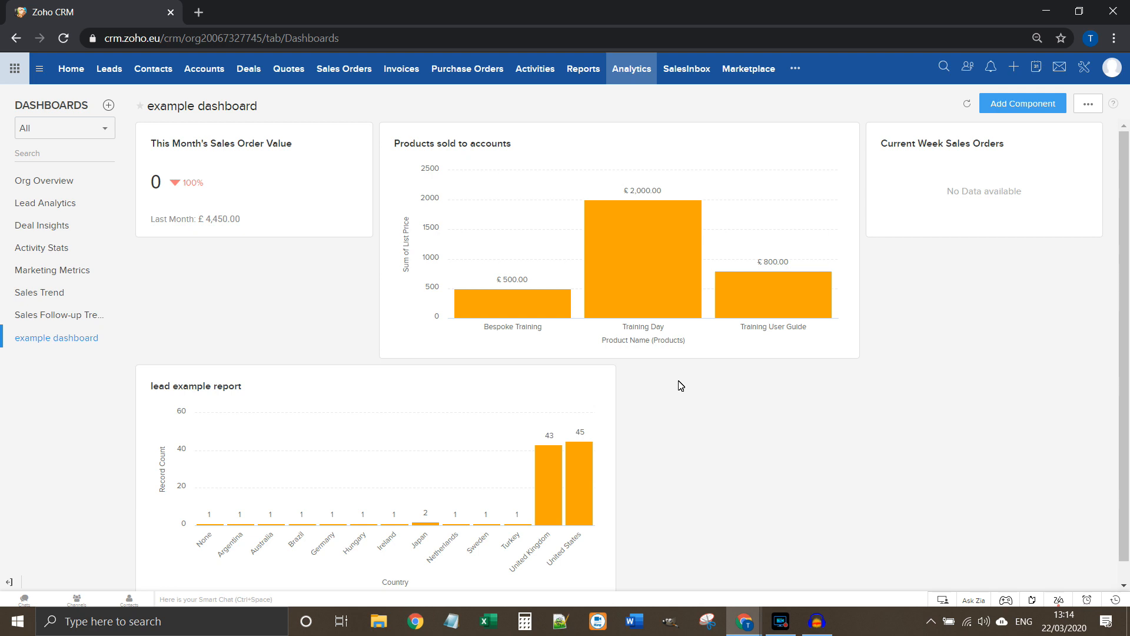
click(599, 387)
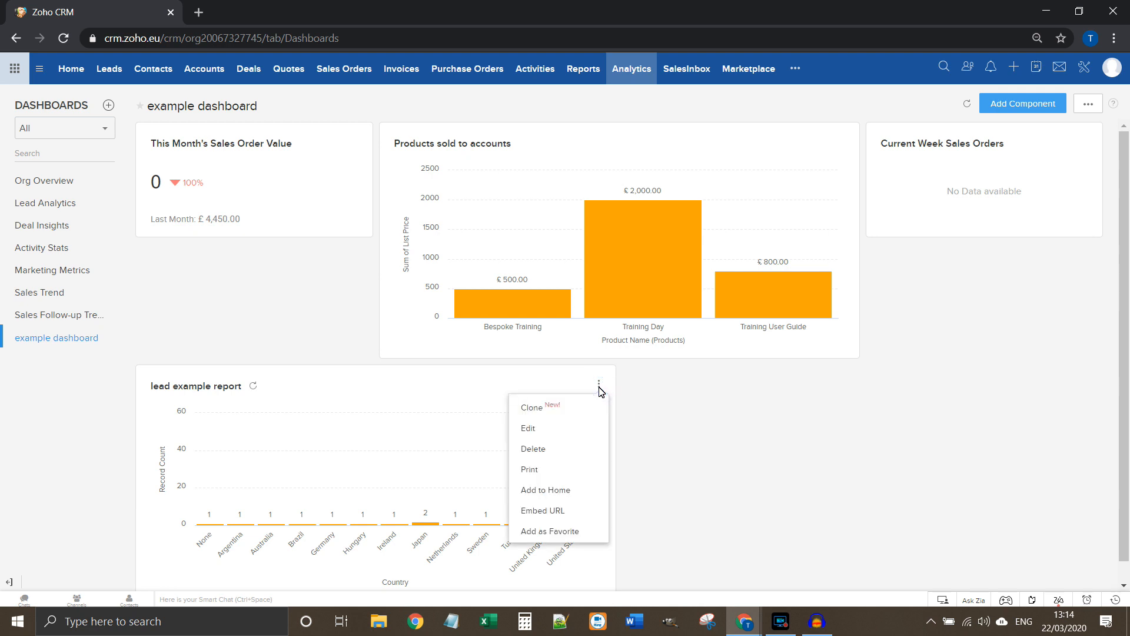
click(574, 491)
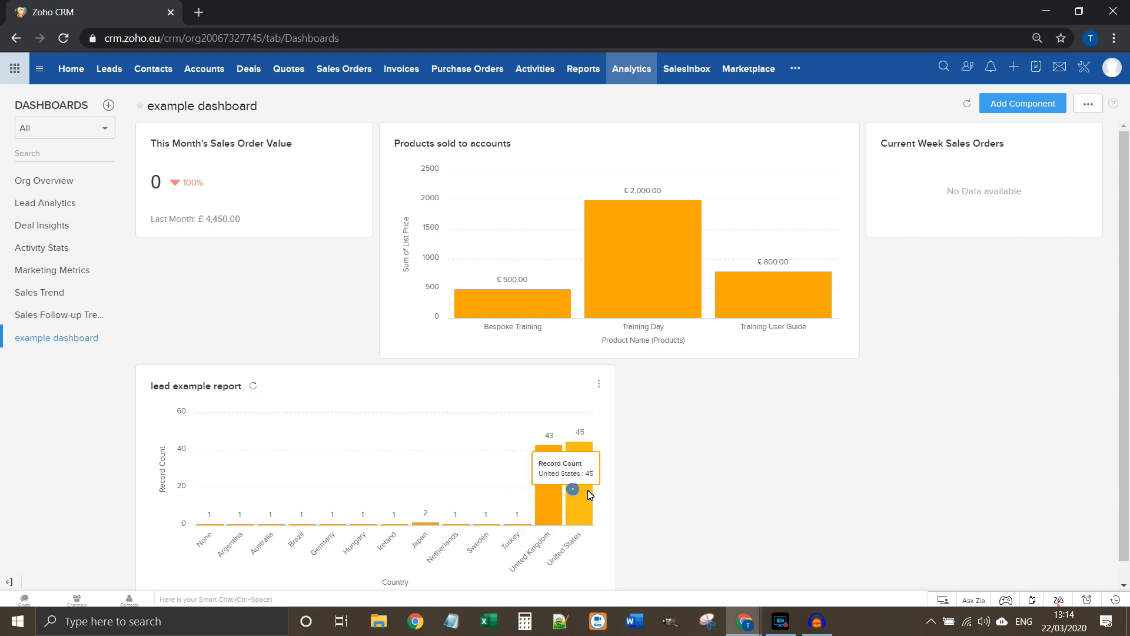
click(68, 71)
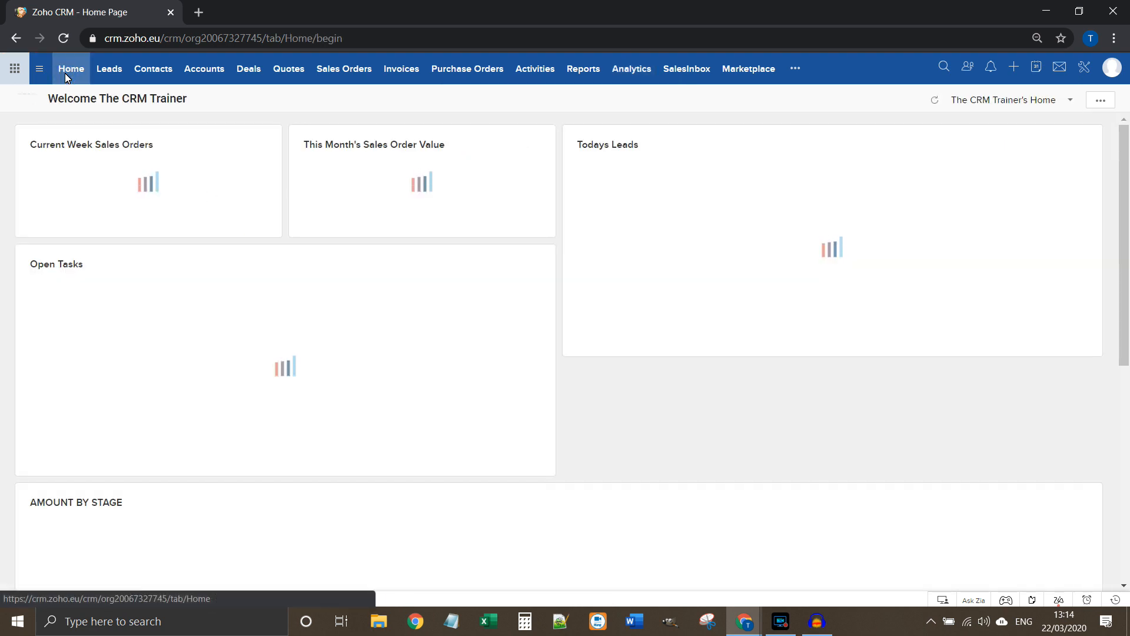
scroll(671, 475, down, 7)
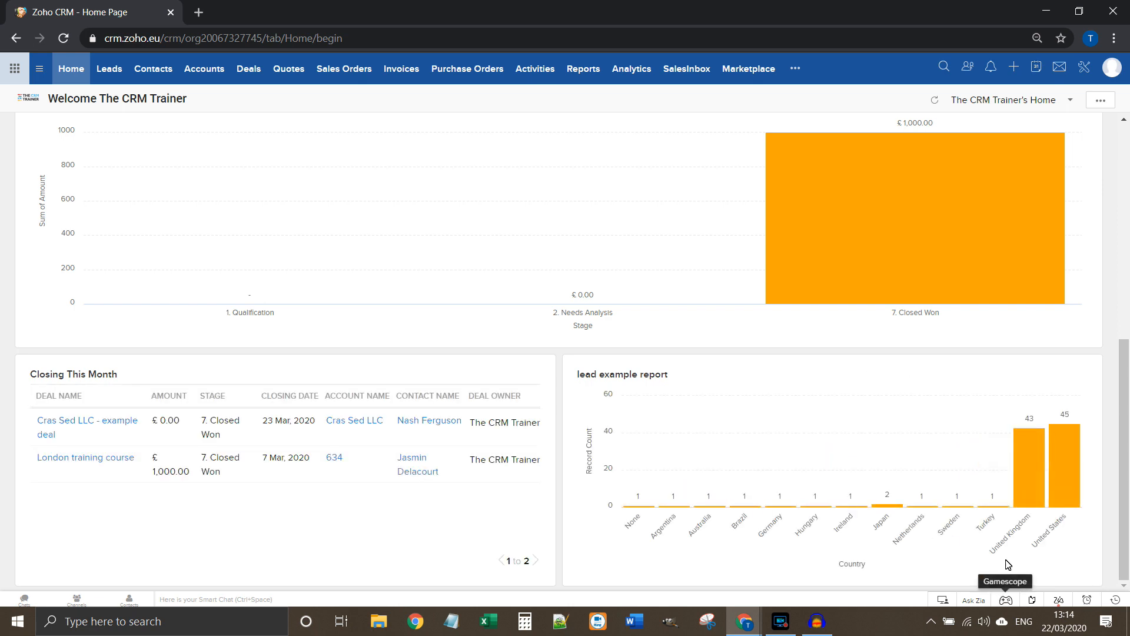
click(1029, 464)
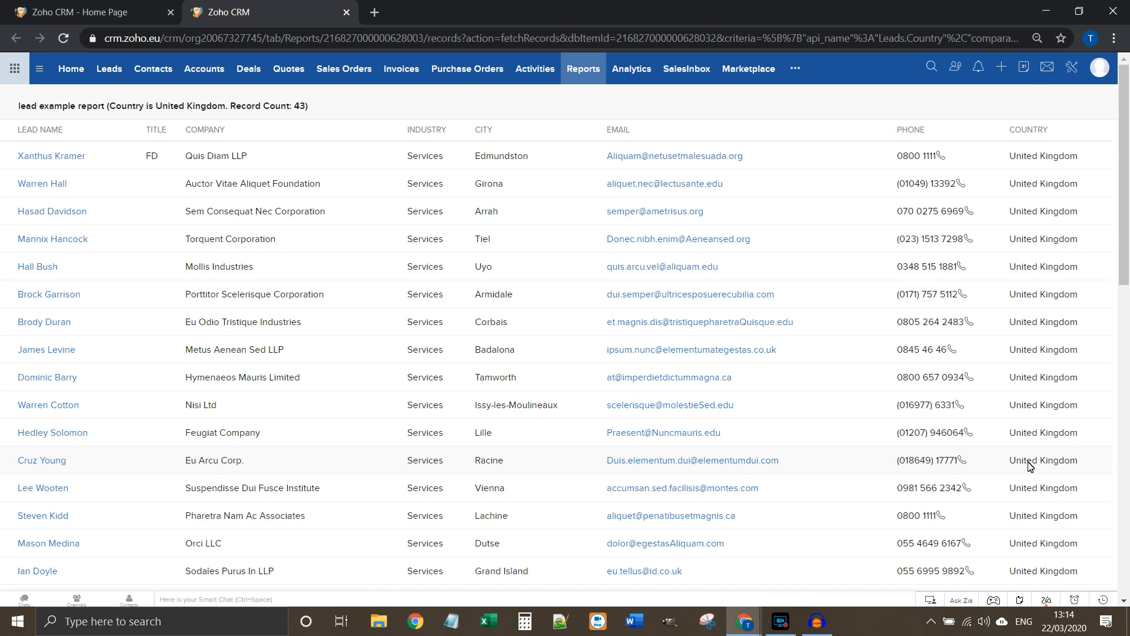
click(347, 12)
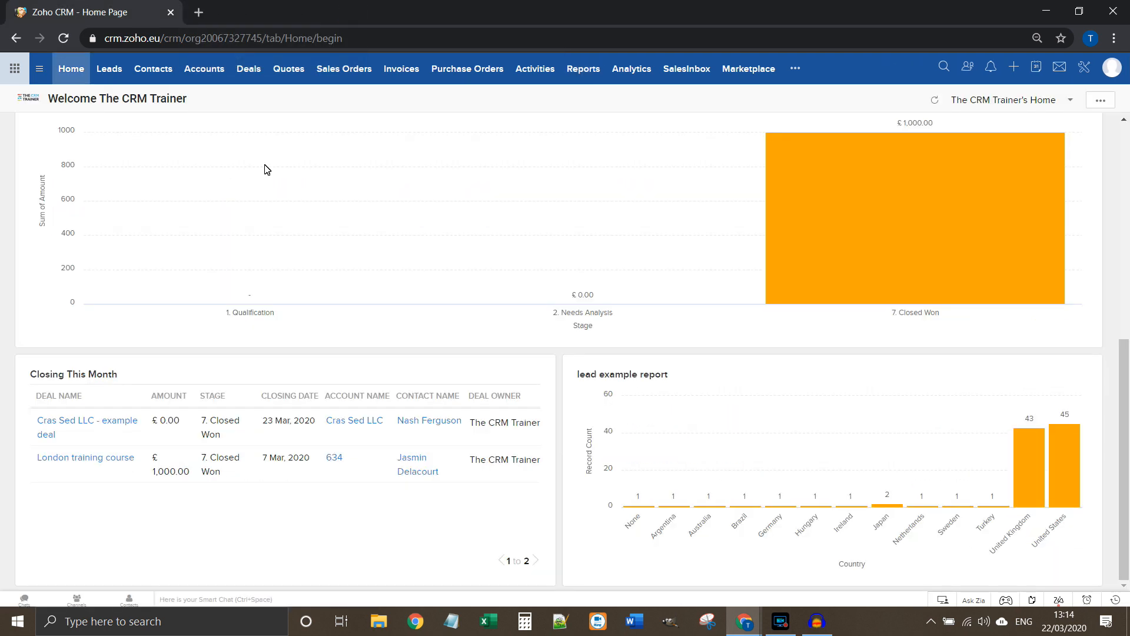
scroll(647, 422, up, 7)
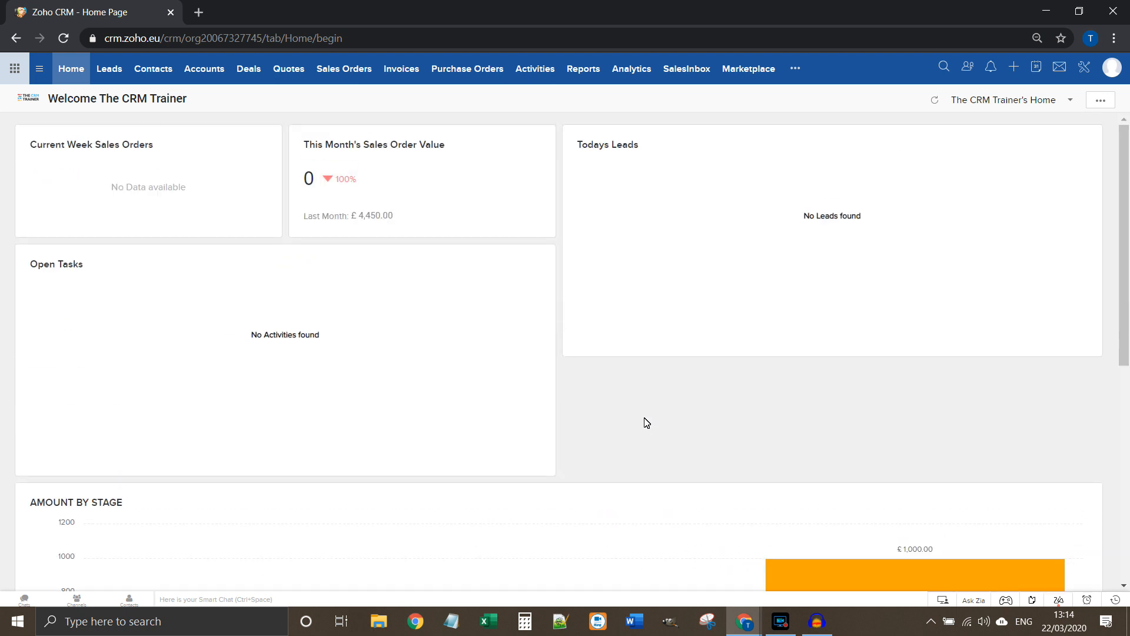
scroll(647, 422, down, 7)
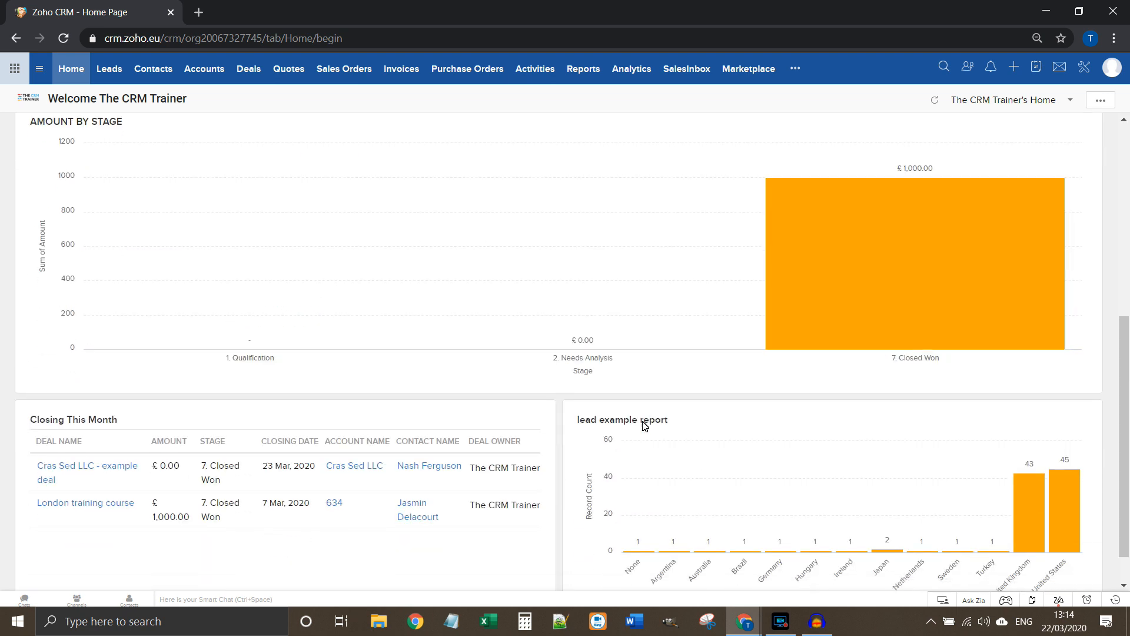